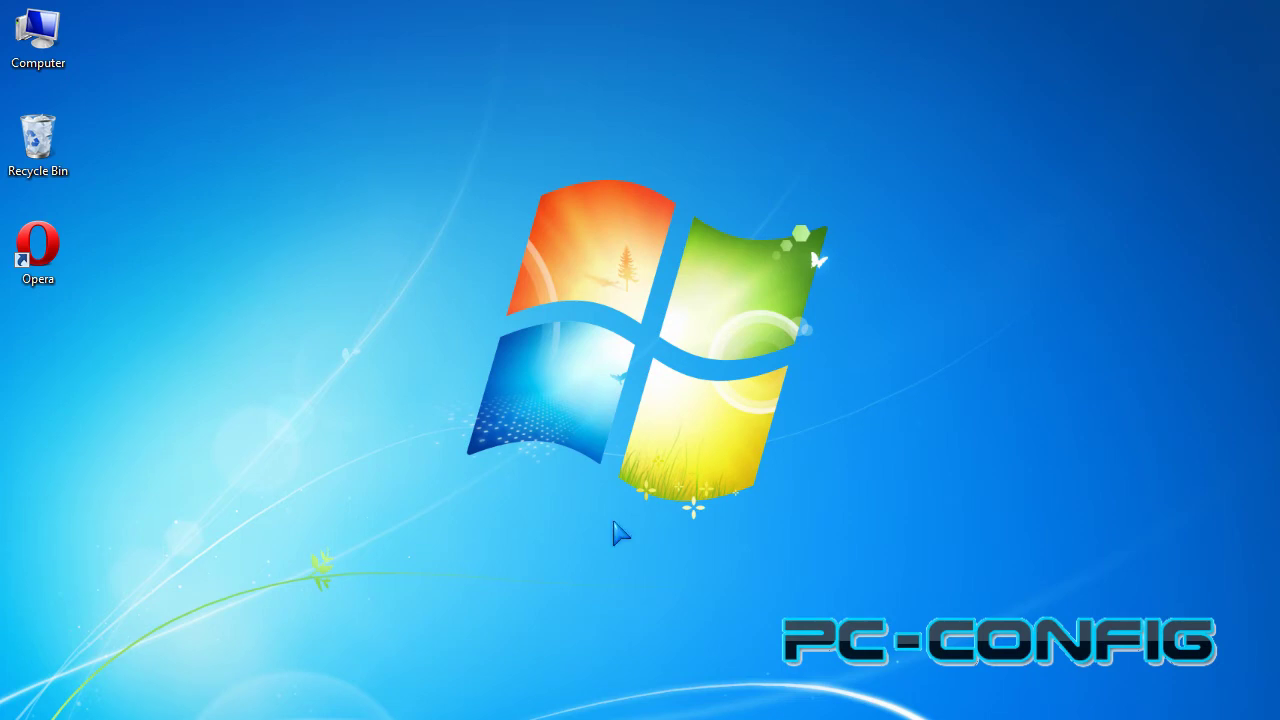
Open the Opera browser and search Google for "wise disk cleaner"
{"action": "double_click", "coordinate": [66, 250]}
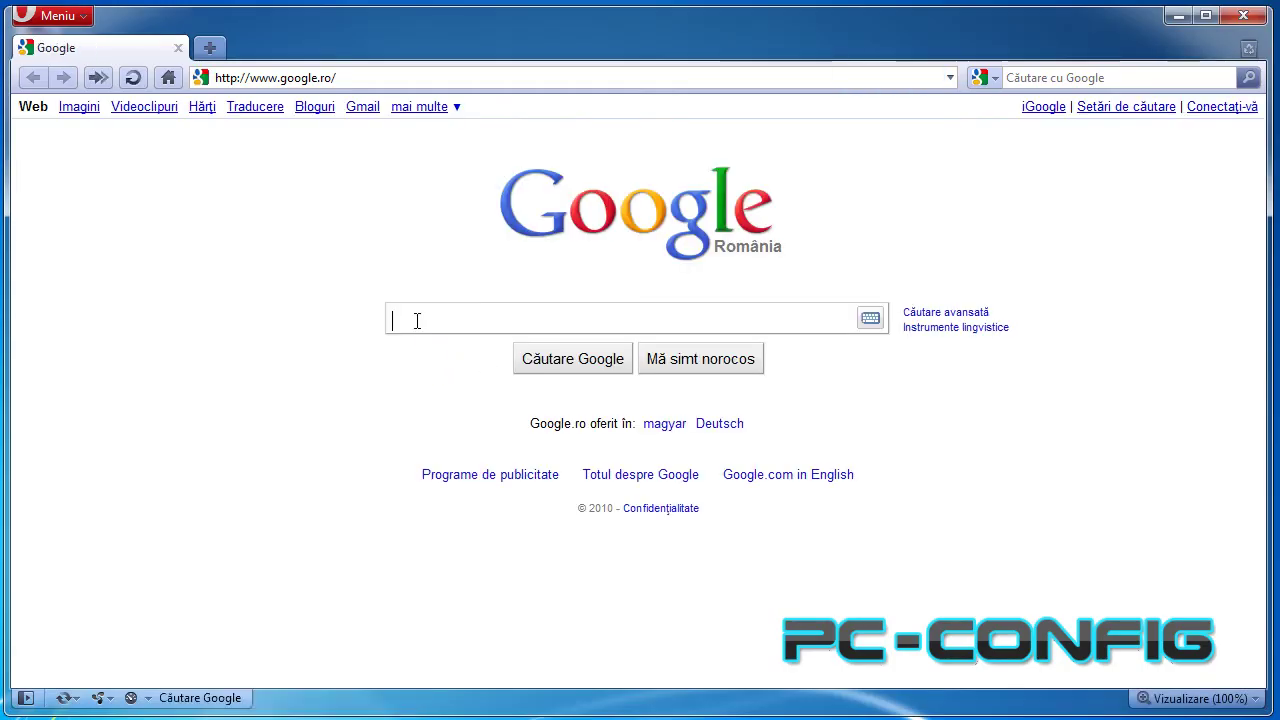
{"action": "type", "text": "ise dis"}
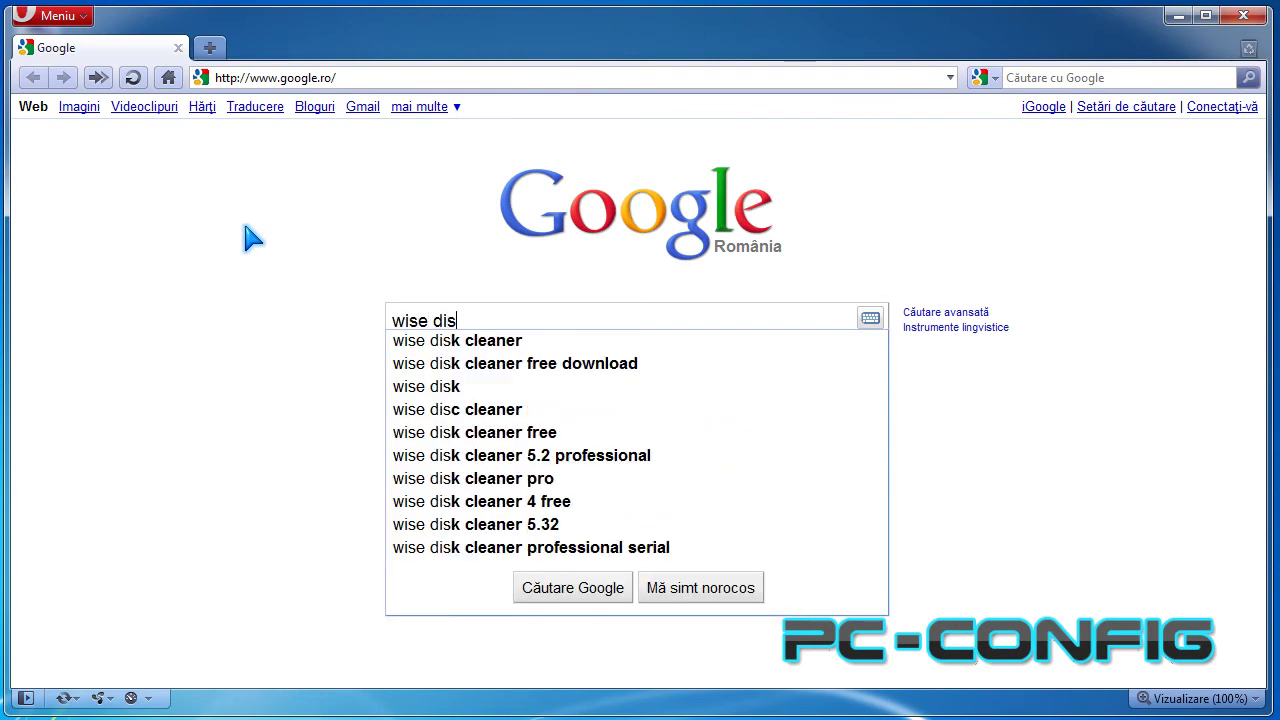
{"action": "type", "text": "k c"}
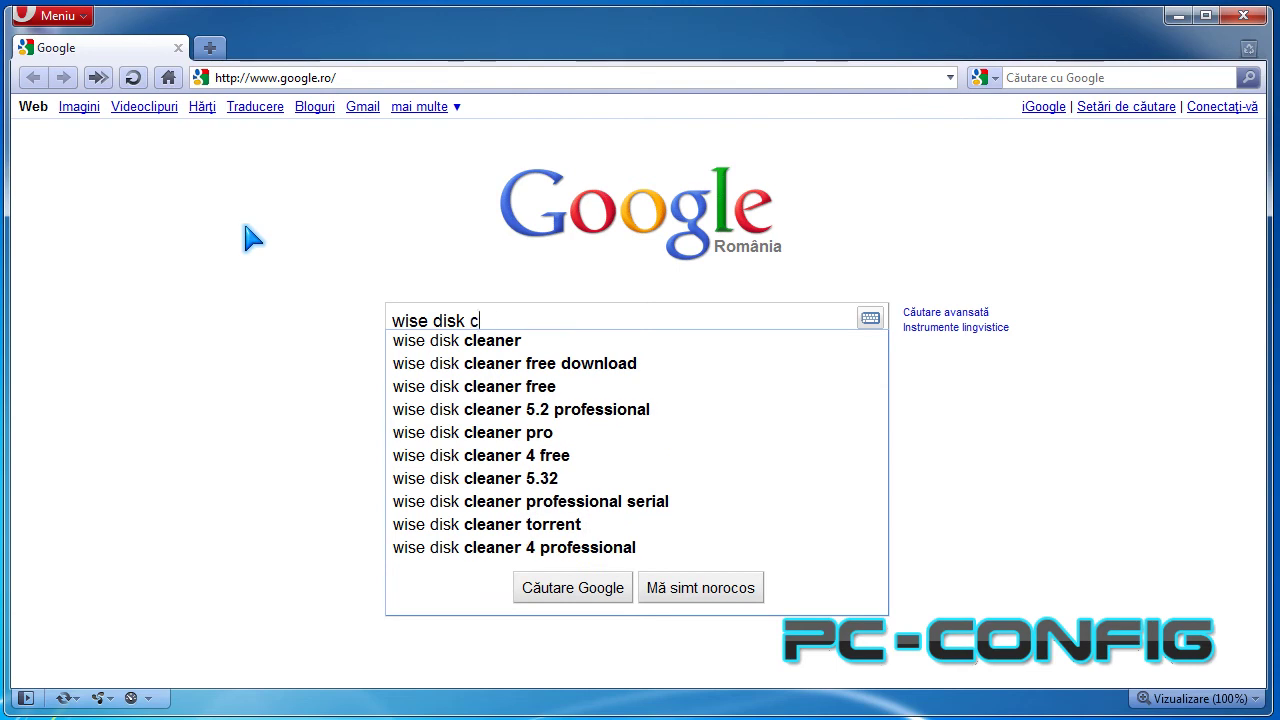
{"action": "type", "text": "leaner"}
{"action": "key", "text": "Return"}
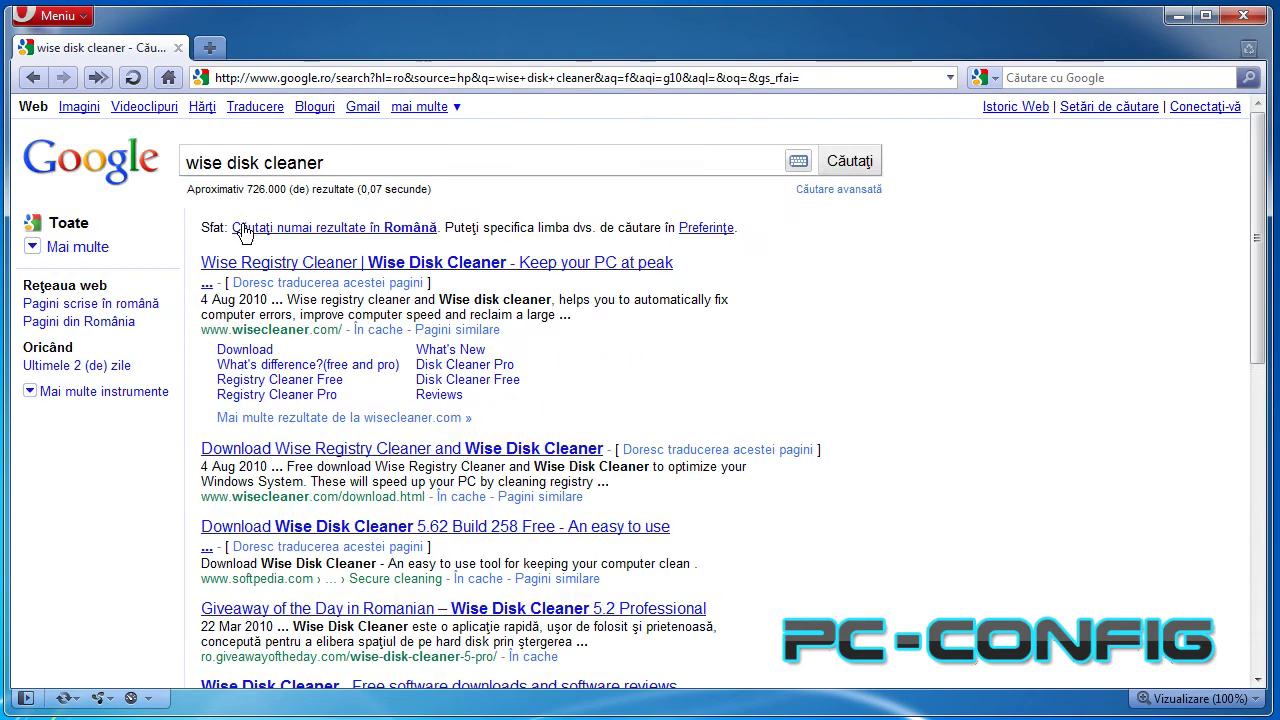
Open the WiseCleaner website from the search results and go to its download page
{"action": "left_click", "coordinate": [268, 264]}
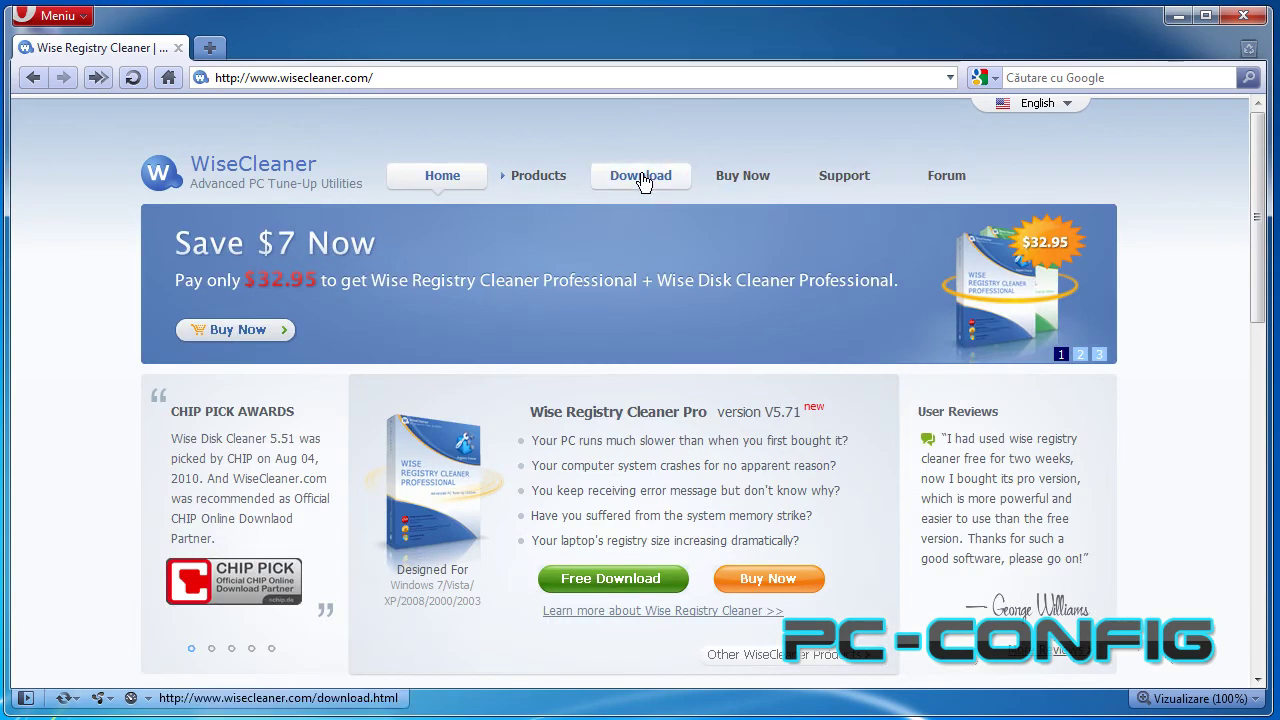
{"action": "left_click", "coordinate": [641, 177]}
{"action": "scroll", "coordinate": [157, 492], "scroll_direction": "down", "scroll_amount": 3}
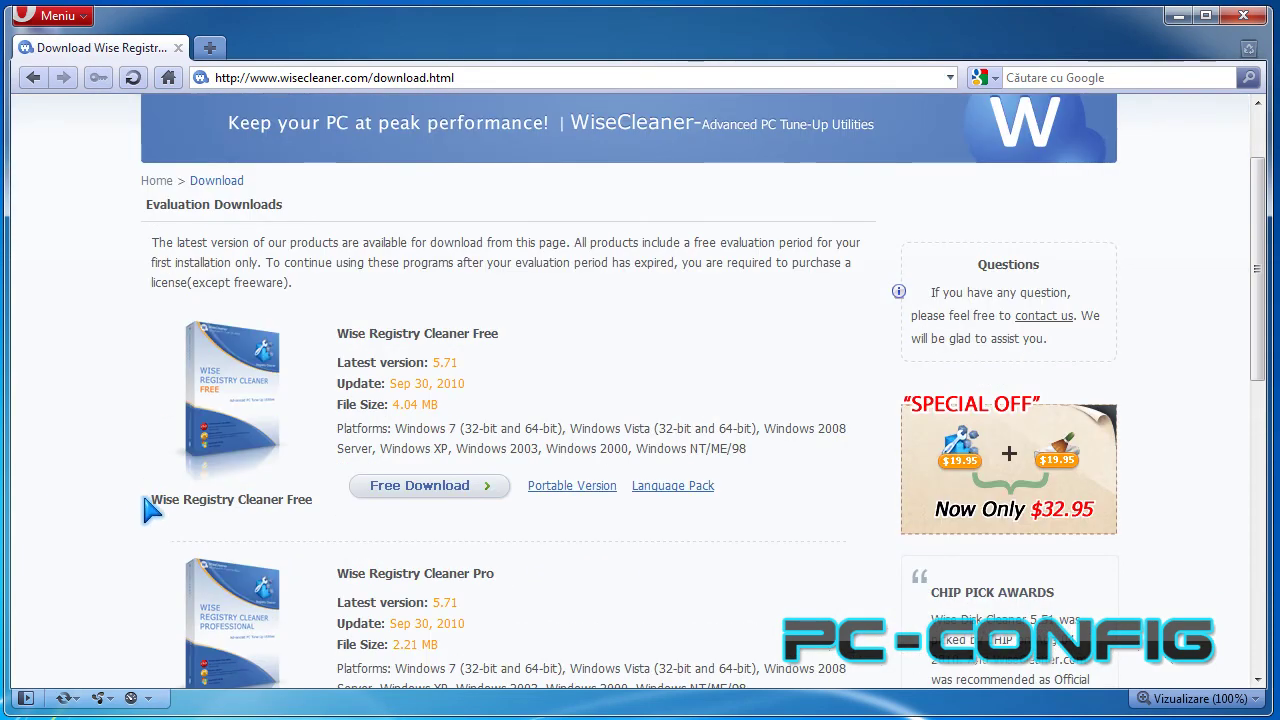
Review the Wise Registry Cleaner Free and Wise Disk Cleaner Free download entries, and close the browser
{"action": "left_click_drag", "start_coordinate": [150, 500], "coordinate": [312, 508]}
{"action": "left_click", "coordinate": [312, 510]}
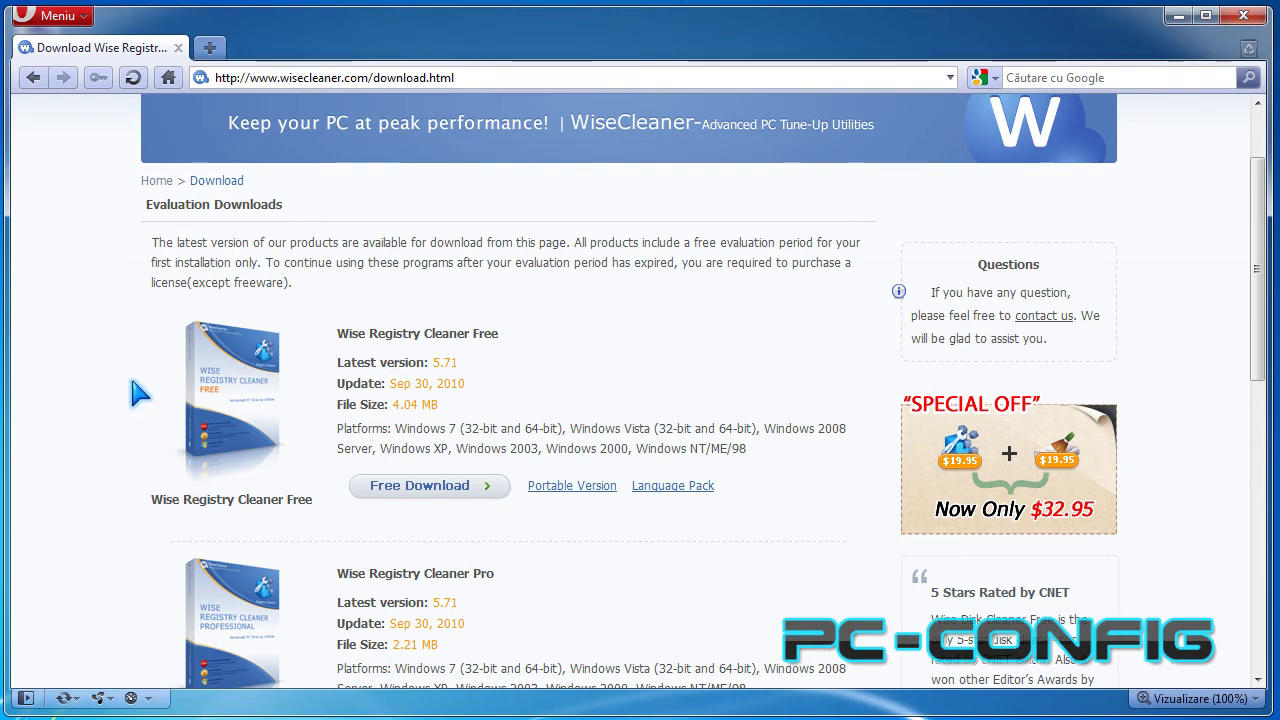
{"action": "scroll", "coordinate": [137, 390], "scroll_direction": "down", "scroll_amount": 6}
{"action": "scroll", "coordinate": [137, 390], "scroll_direction": "down", "scroll_amount": 6}
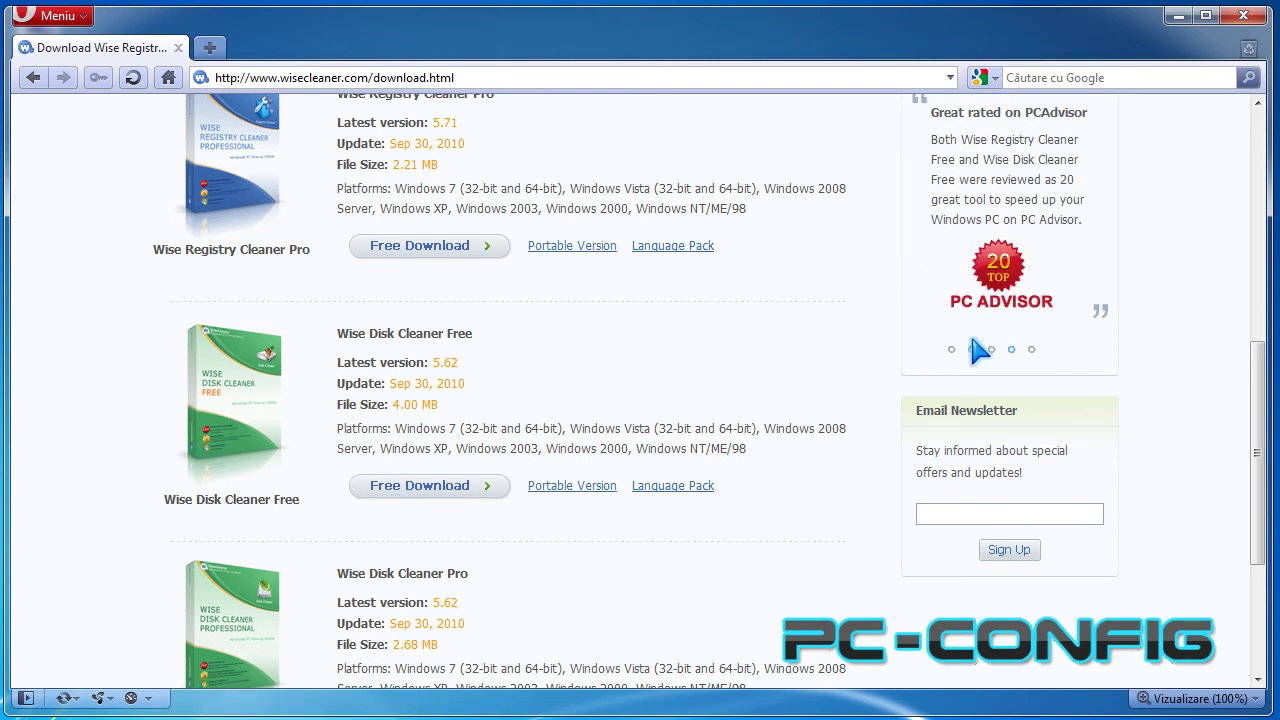
{"action": "left_click", "coordinate": [1245, 20]}
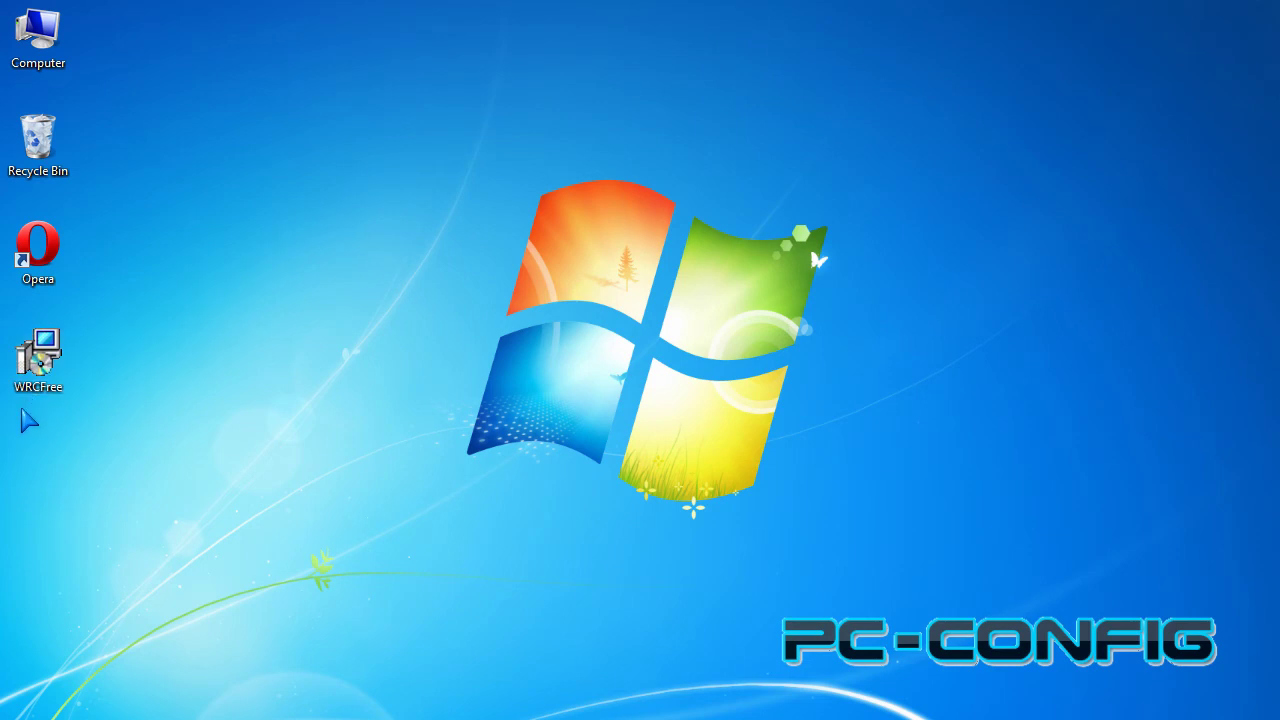
Run the WRCFree installer from the desktop and proceed through setup with the Ask Toolbar deselected
{"action": "double_click", "coordinate": [38, 355]}
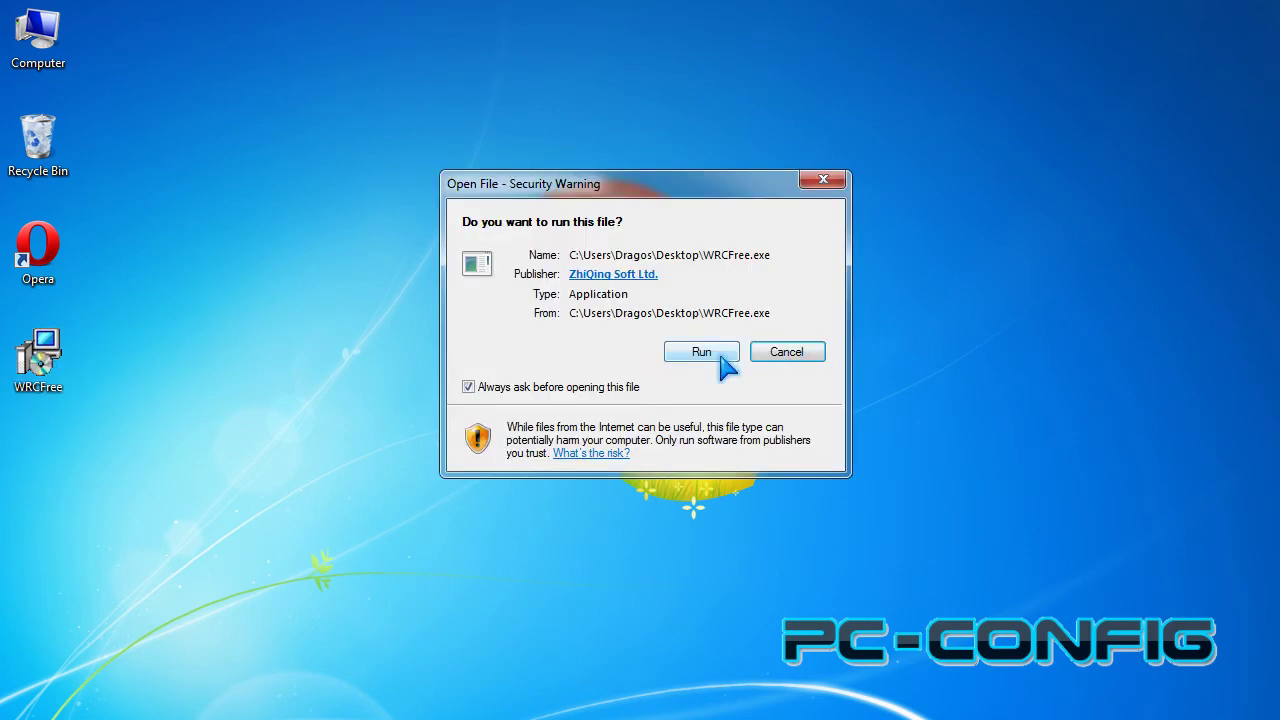
{"action": "left_click", "coordinate": [712, 352]}
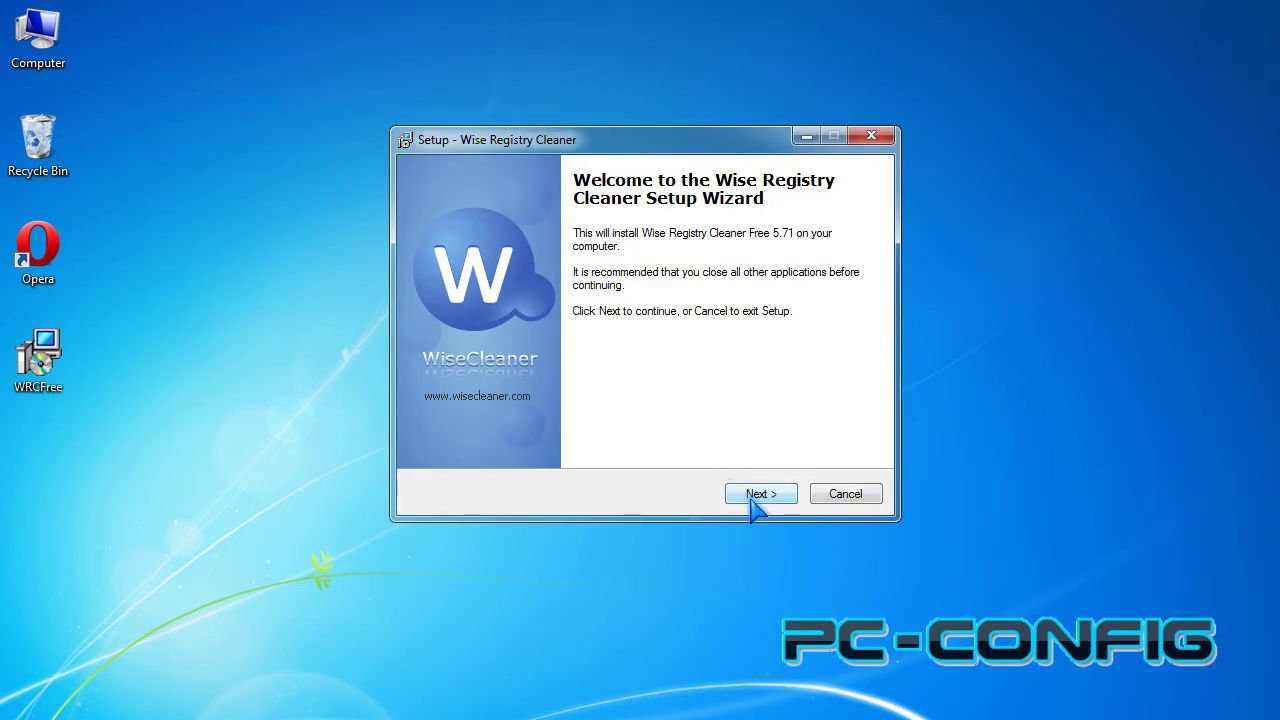
{"action": "left_click", "coordinate": [752, 500]}
{"action": "left_click", "coordinate": [453, 328]}
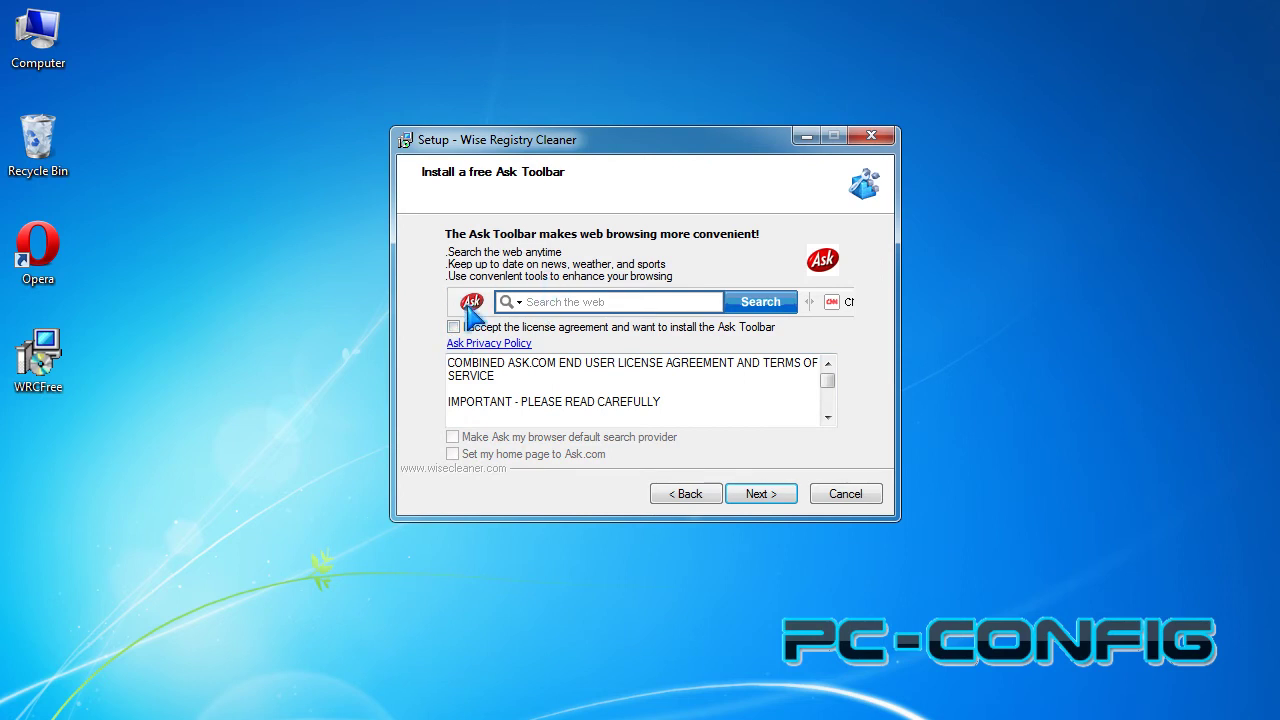
{"action": "left_click", "coordinate": [762, 494]}
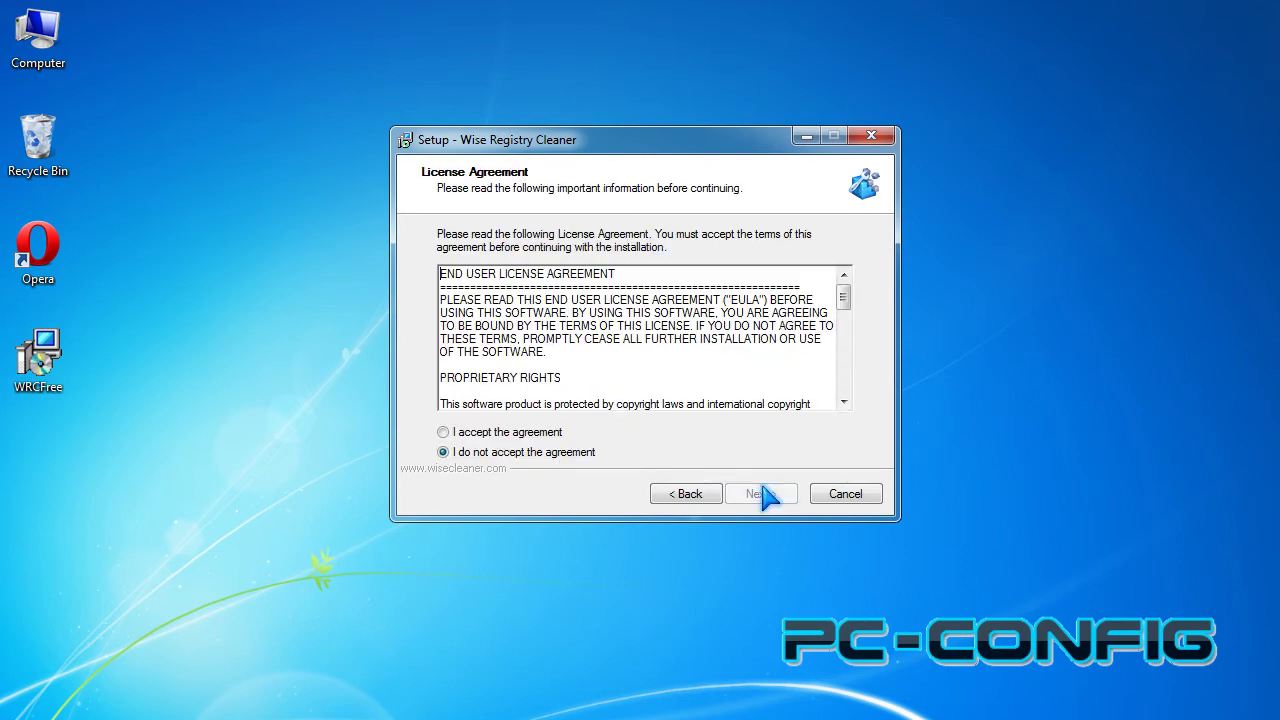
Accept the license agreement and continue to the additional tasks with the newsletter subscription declined
{"action": "left_click", "coordinate": [548, 432]}
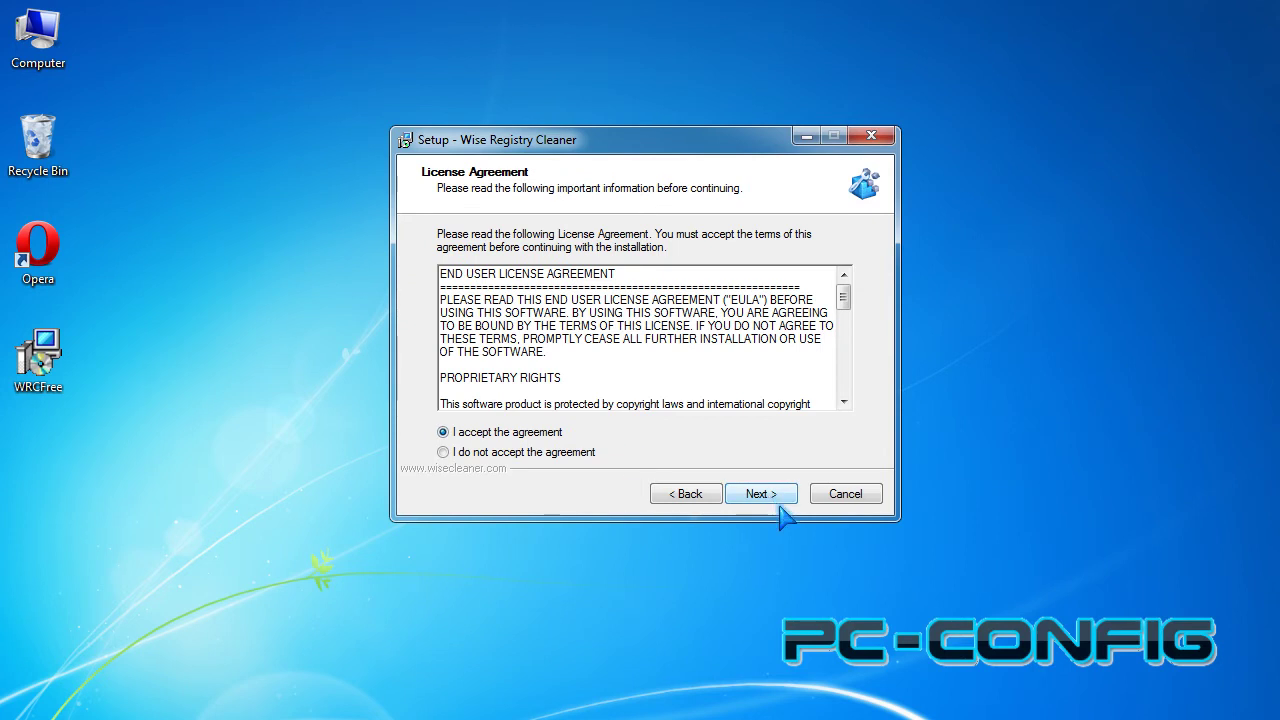
{"action": "left_click", "coordinate": [776, 496]}
{"action": "left_click", "coordinate": [561, 428]}
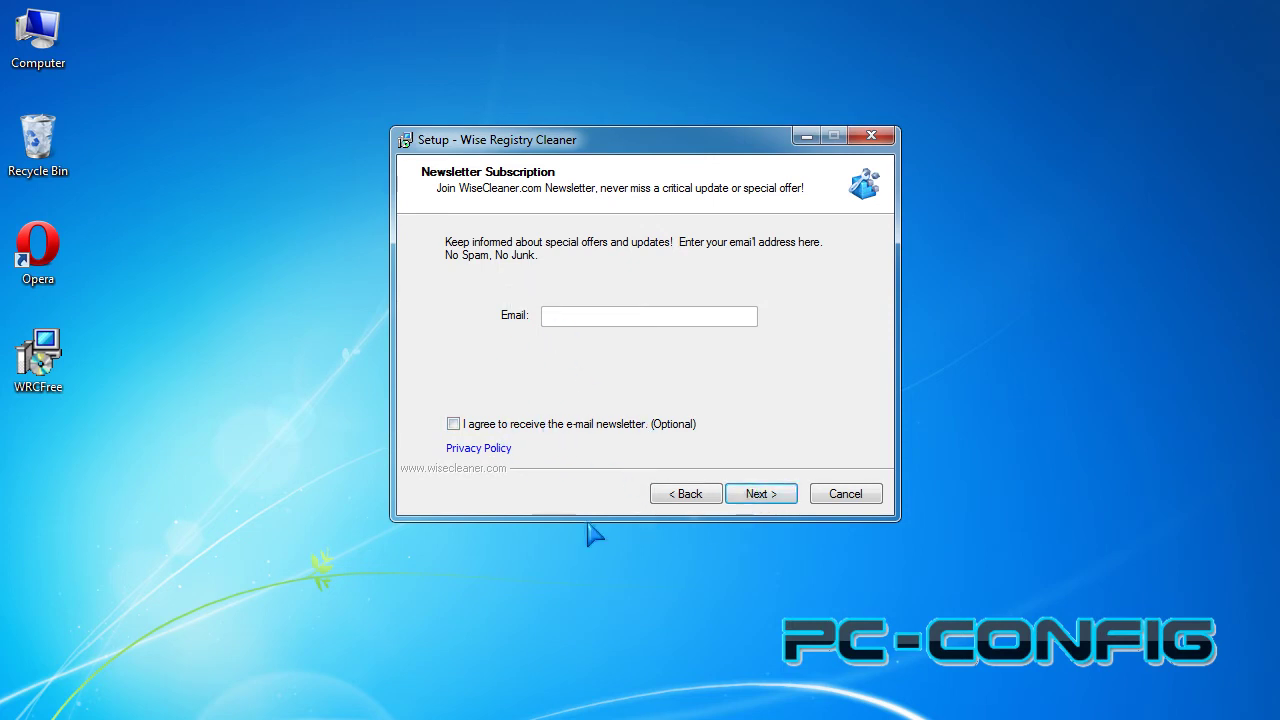
{"action": "left_click", "coordinate": [757, 497]}
{"action": "left_click", "coordinate": [752, 497]}
{"action": "left_click", "coordinate": [752, 497]}
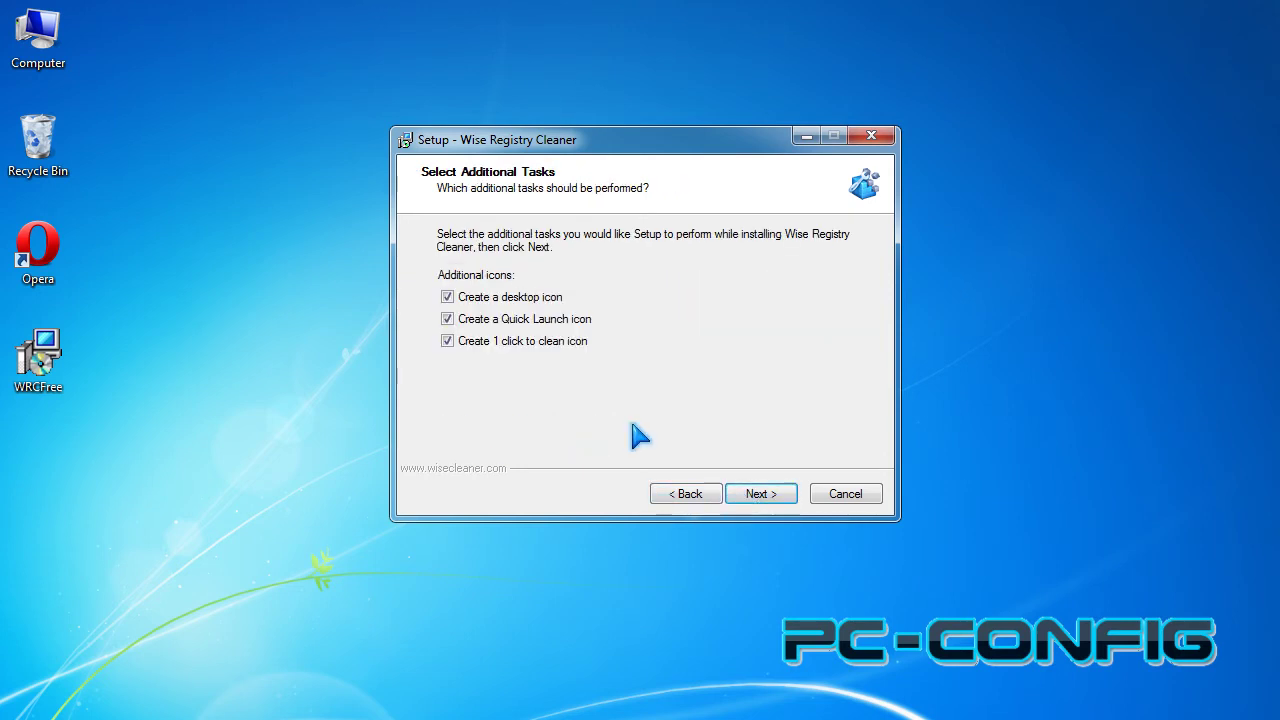
Install Wise Registry Cleaner without the Quick Launch icon, keeping the desktop and 1 click to clean icons, and finish setup
{"action": "left_click", "coordinate": [493, 324]}
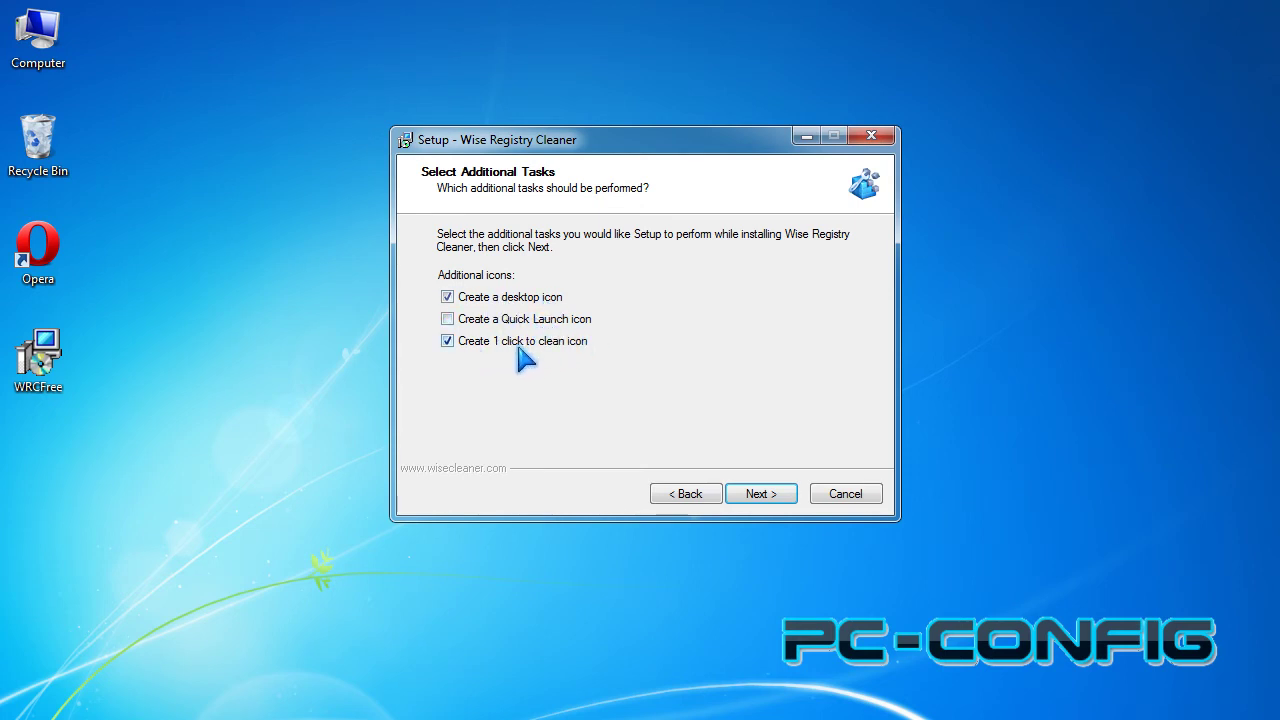
{"action": "left_click", "coordinate": [768, 500]}
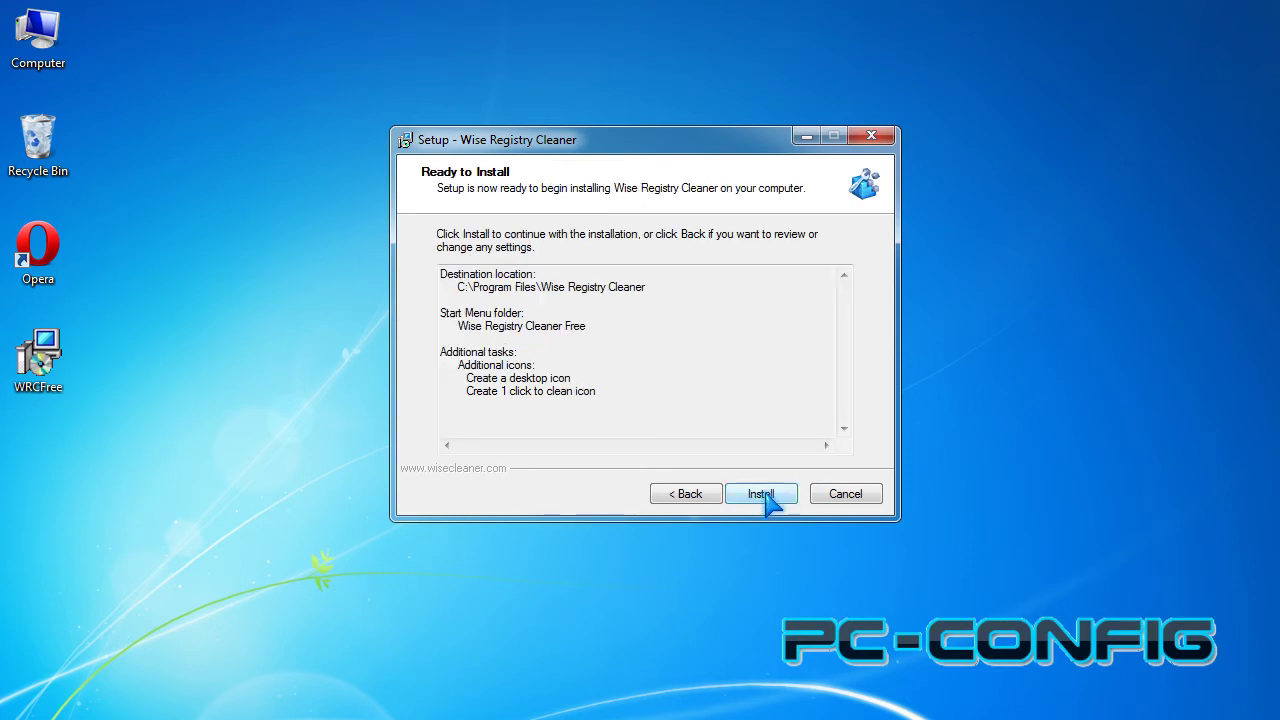
{"action": "left_click", "coordinate": [768, 500]}
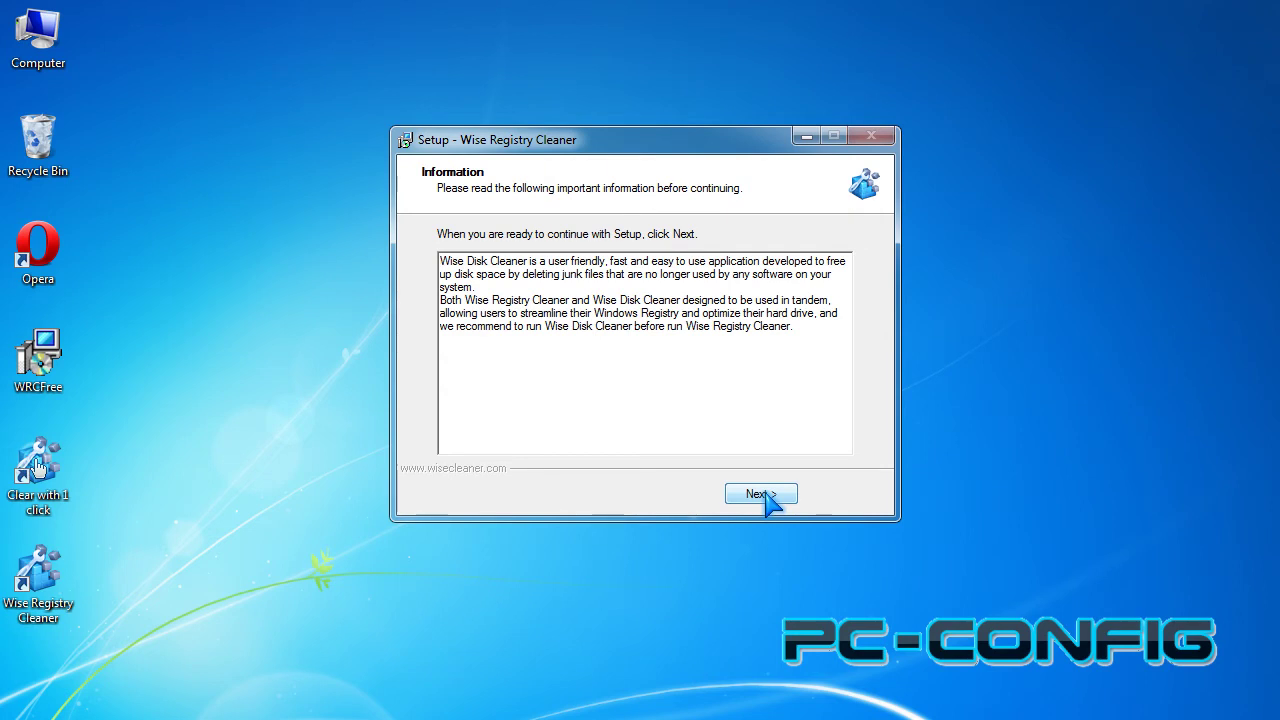
{"action": "left_click", "coordinate": [768, 500]}
{"action": "left_click", "coordinate": [675, 338]}
{"action": "left_click", "coordinate": [760, 493]}
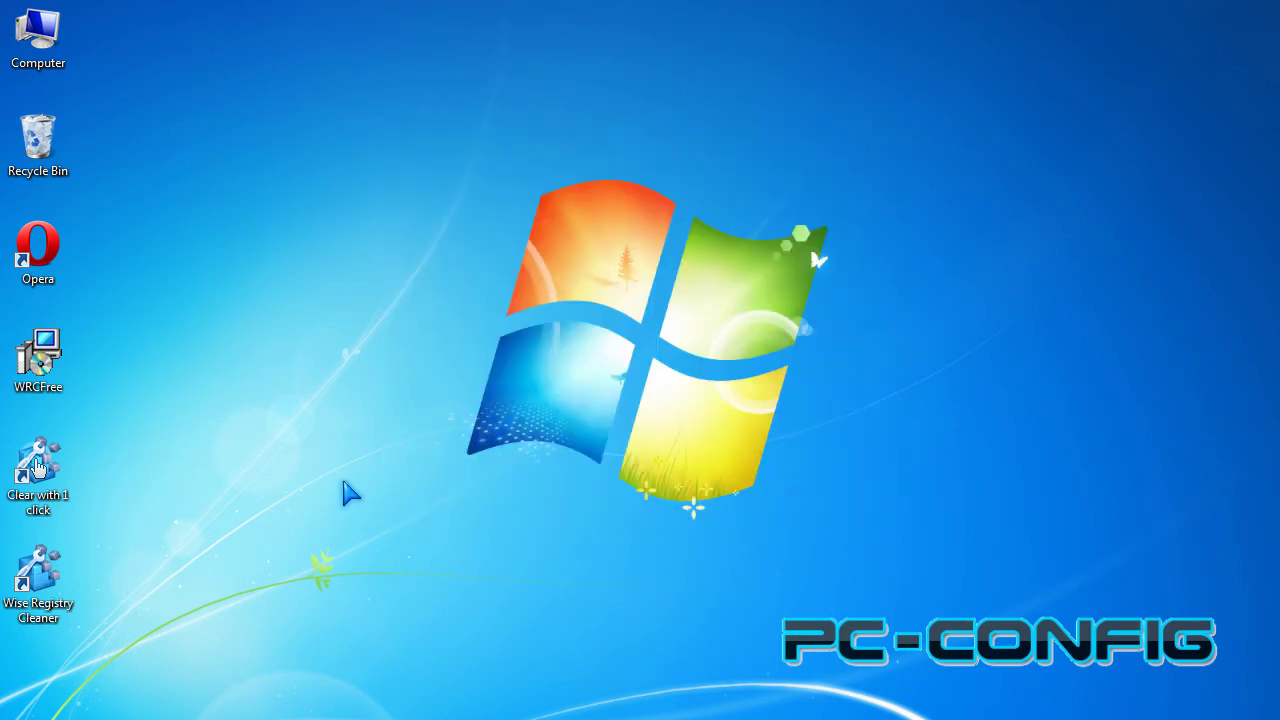
Move the WRCFree installer out of the desktop icon column and shift both new cleaner shortcuts up beneath Opera
{"action": "left_click_drag", "start_coordinate": [38, 358], "coordinate": [734, 50]}
{"action": "left_click_drag", "start_coordinate": [62, 470], "coordinate": [90, 352]}
{"action": "left_click_drag", "start_coordinate": [48, 565], "coordinate": [48, 470]}
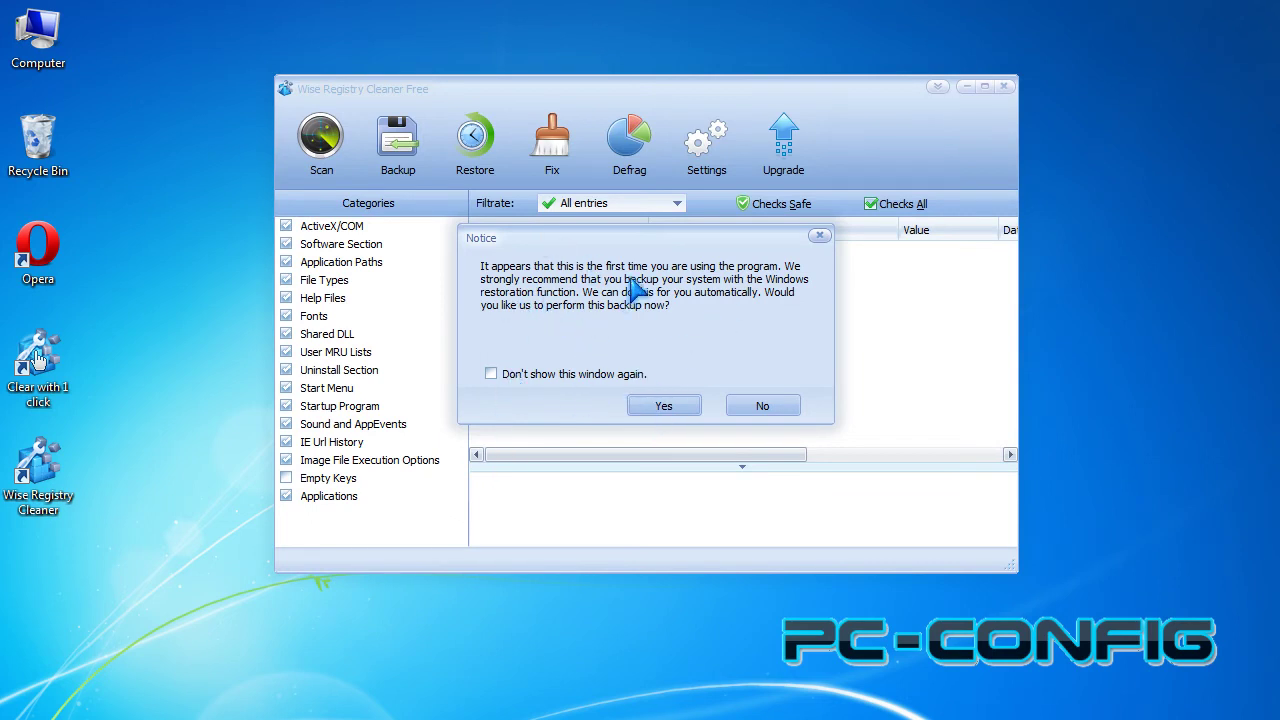
Decline the first-use backup with its notice set not to show again, and enlarge the Wise Registry Cleaner window to nearly fill the desktop
{"action": "left_click", "coordinate": [552, 376]}
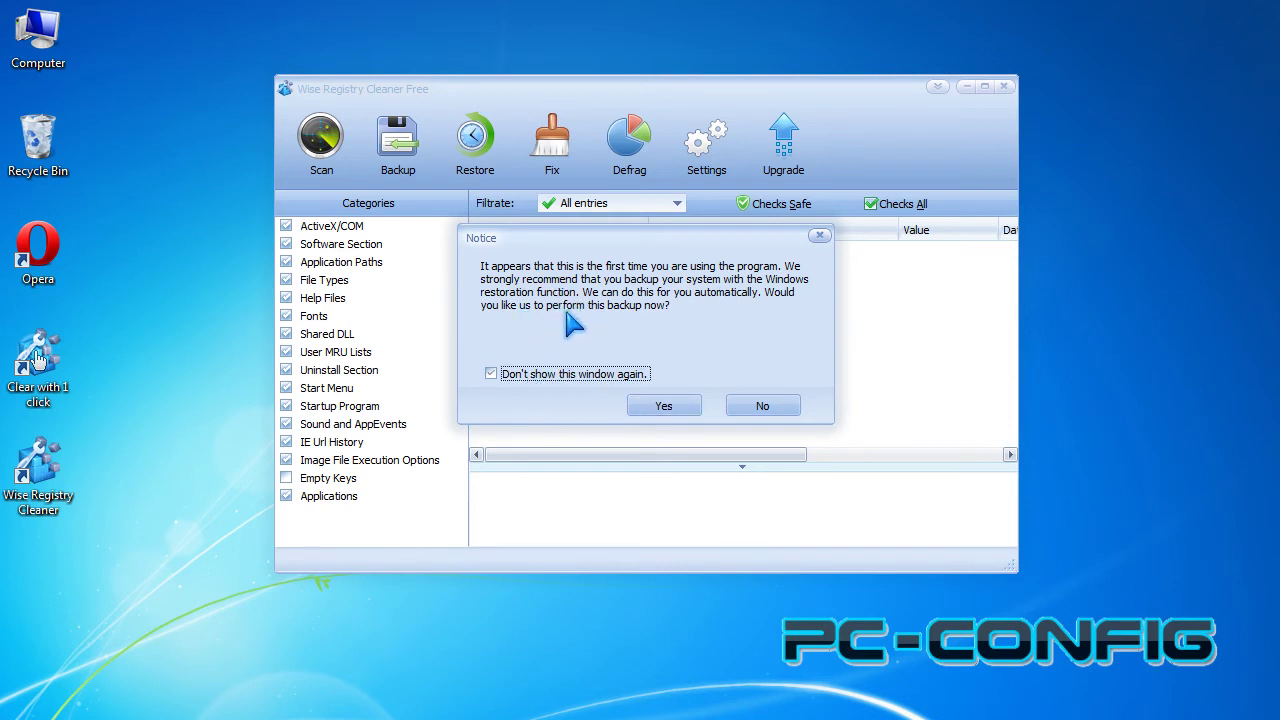
{"action": "left_click", "coordinate": [761, 406]}
{"action": "left_click_drag", "start_coordinate": [449, 74], "coordinate": [431, 22]}
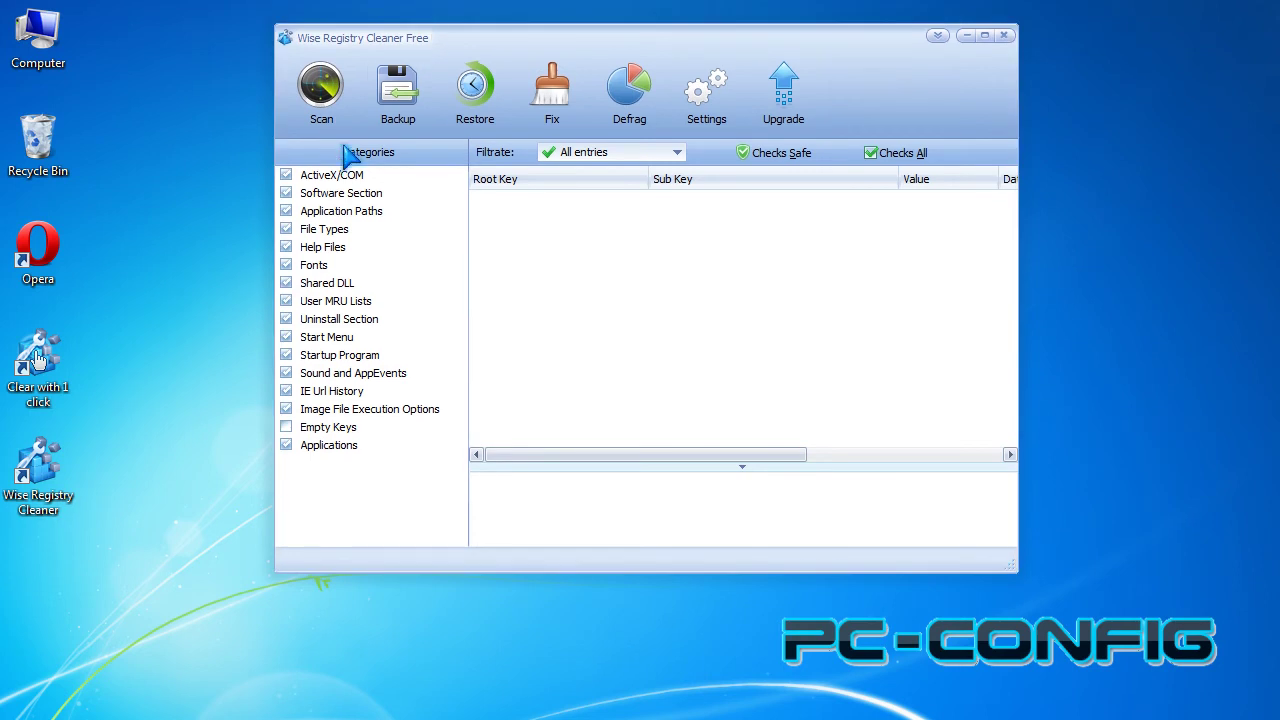
{"action": "left_click_drag", "start_coordinate": [272, 148], "coordinate": [22, 150]}
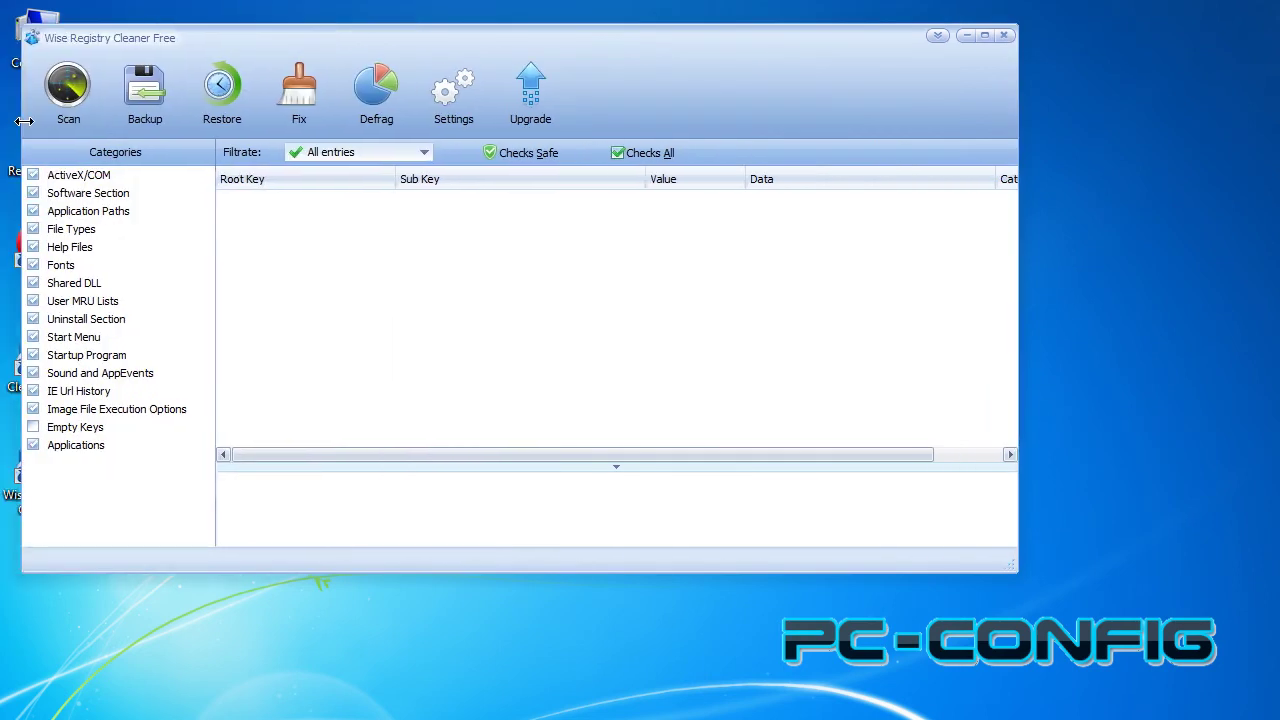
{"action": "left_click_drag", "start_coordinate": [334, 576], "coordinate": [331, 700]}
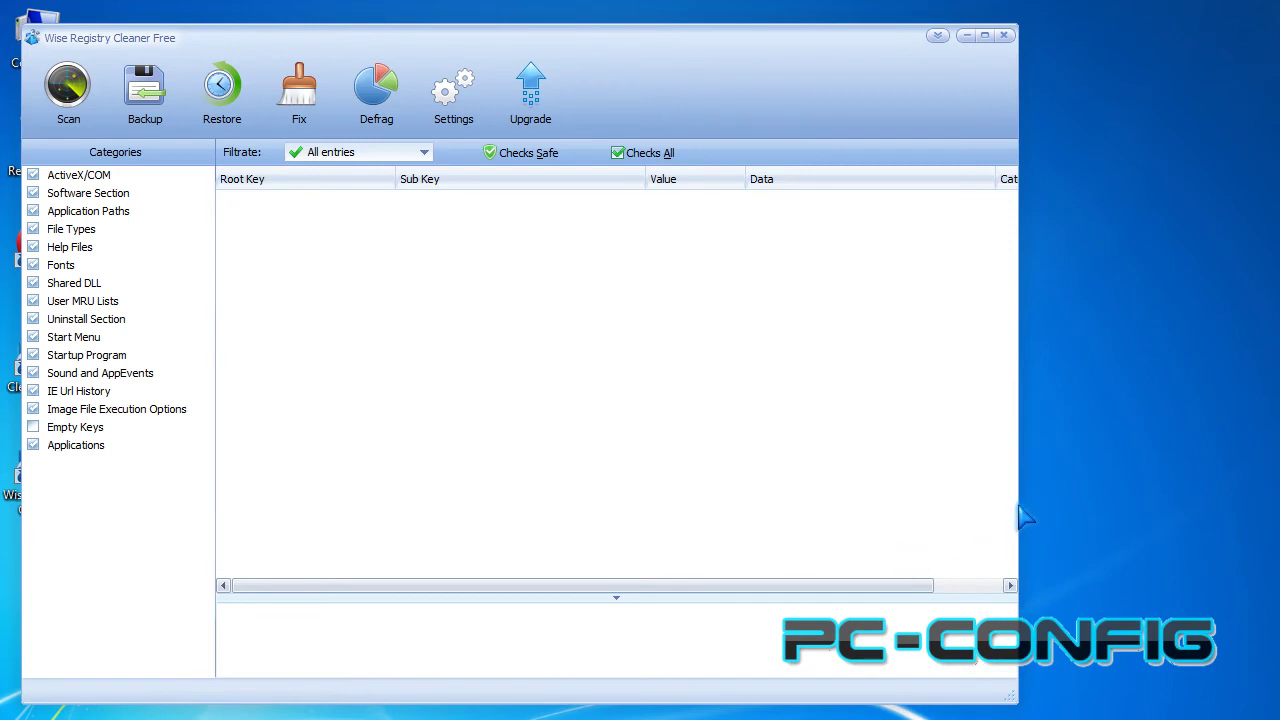
{"action": "left_click_drag", "start_coordinate": [1033, 500], "coordinate": [1274, 500]}
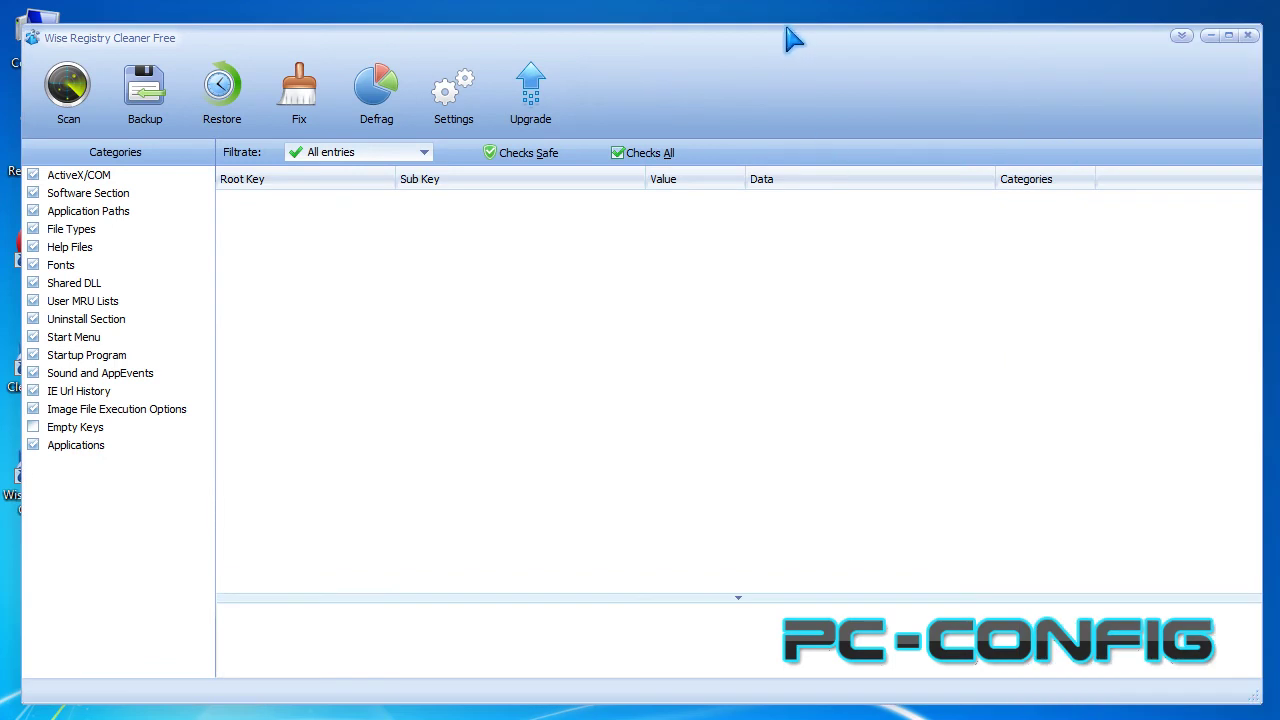
{"action": "left_click_drag", "start_coordinate": [782, 22], "coordinate": [780, 11]}
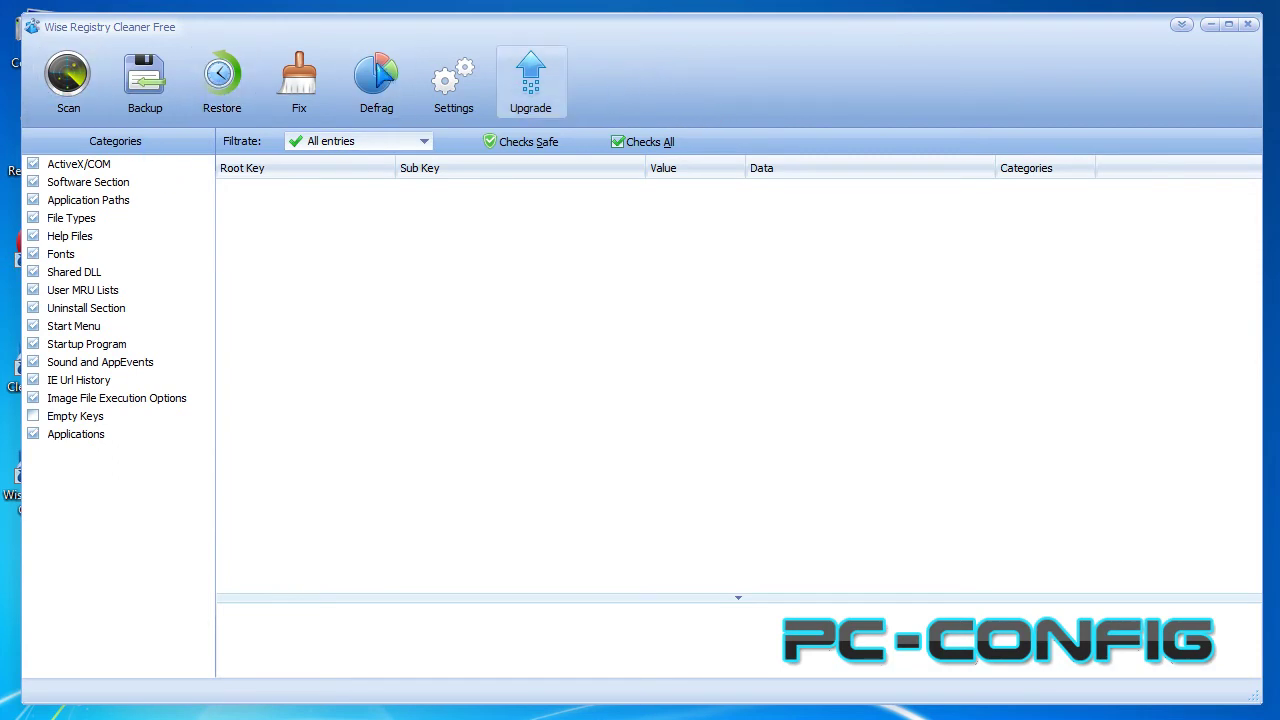
Scan the registry with the preselected categories and fix the checked problem entries
{"action": "left_click", "coordinate": [58, 90]}
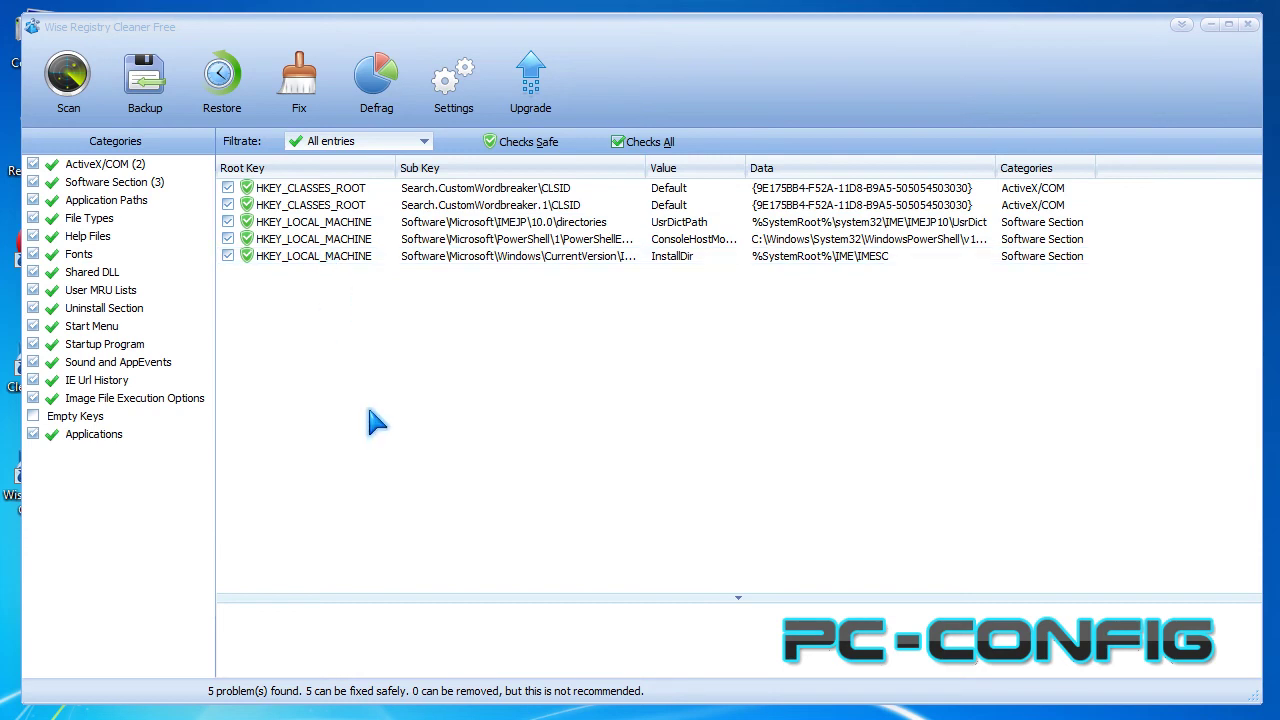
{"action": "left_click", "coordinate": [296, 80]}
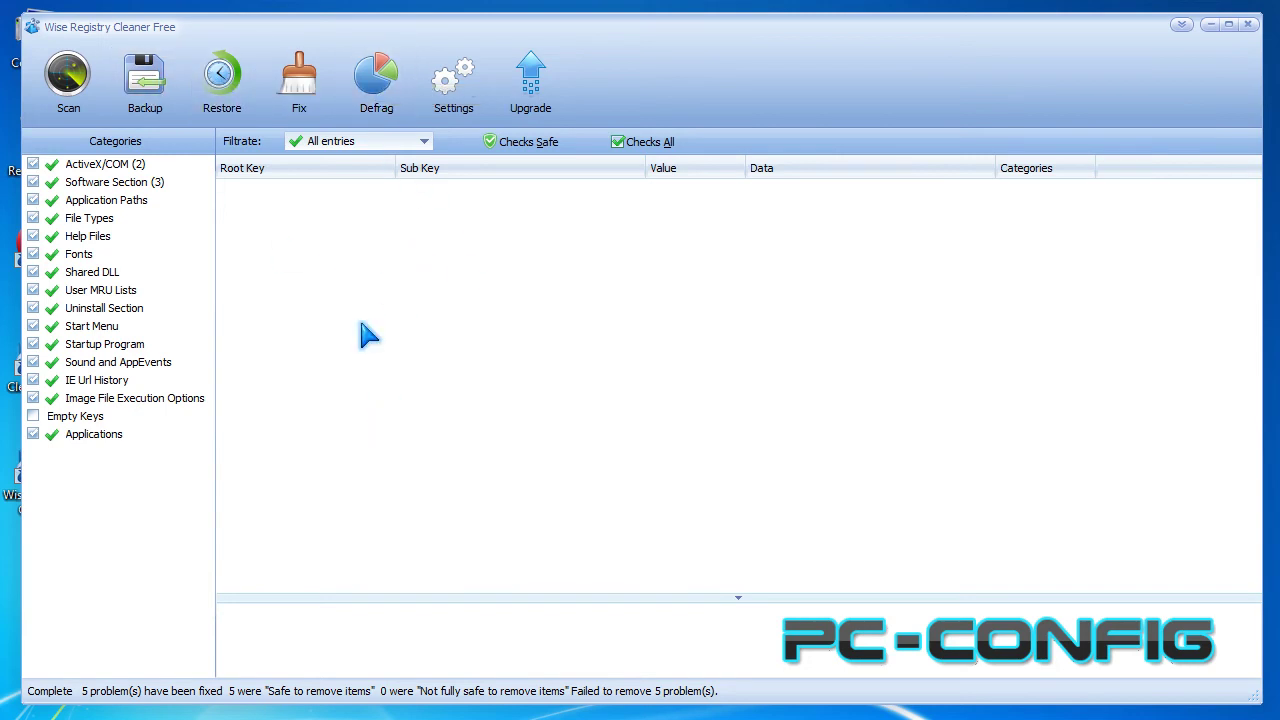
Examine the Backup, Restore and Wise Registry Defragment windows, closing each one without running anything
{"action": "left_click", "coordinate": [140, 92]}
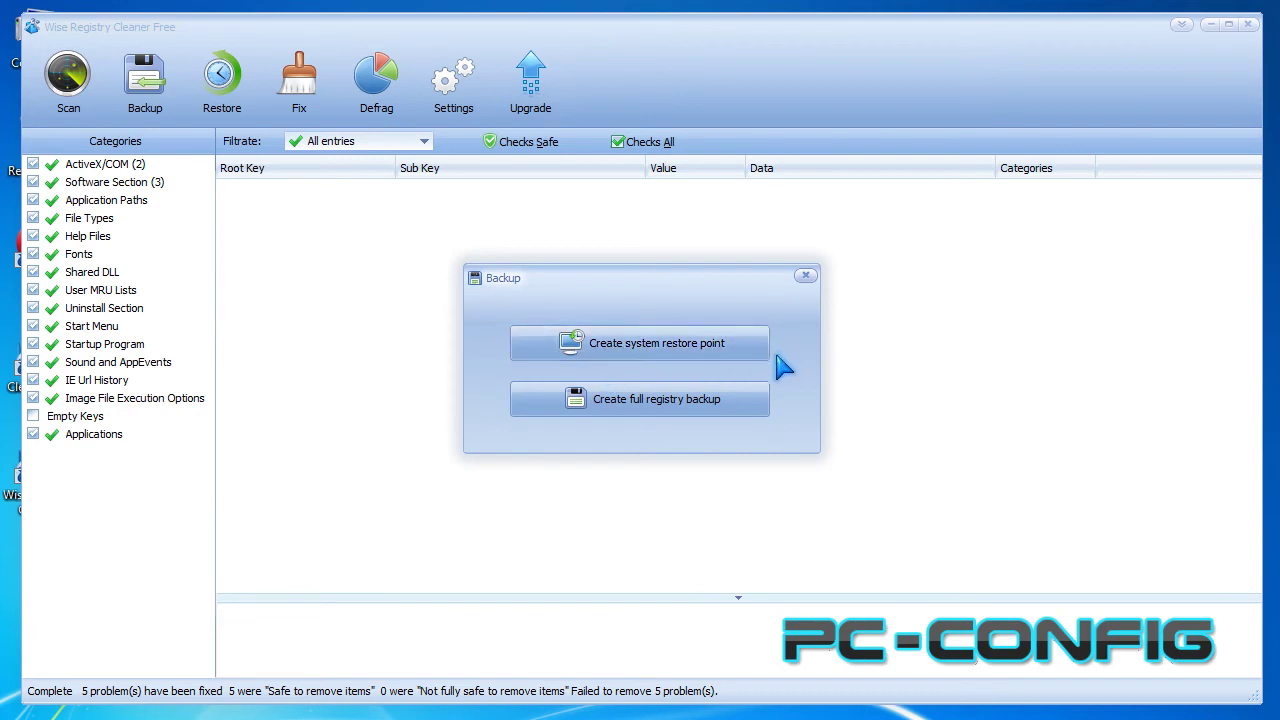
{"action": "left_click", "coordinate": [806, 276]}
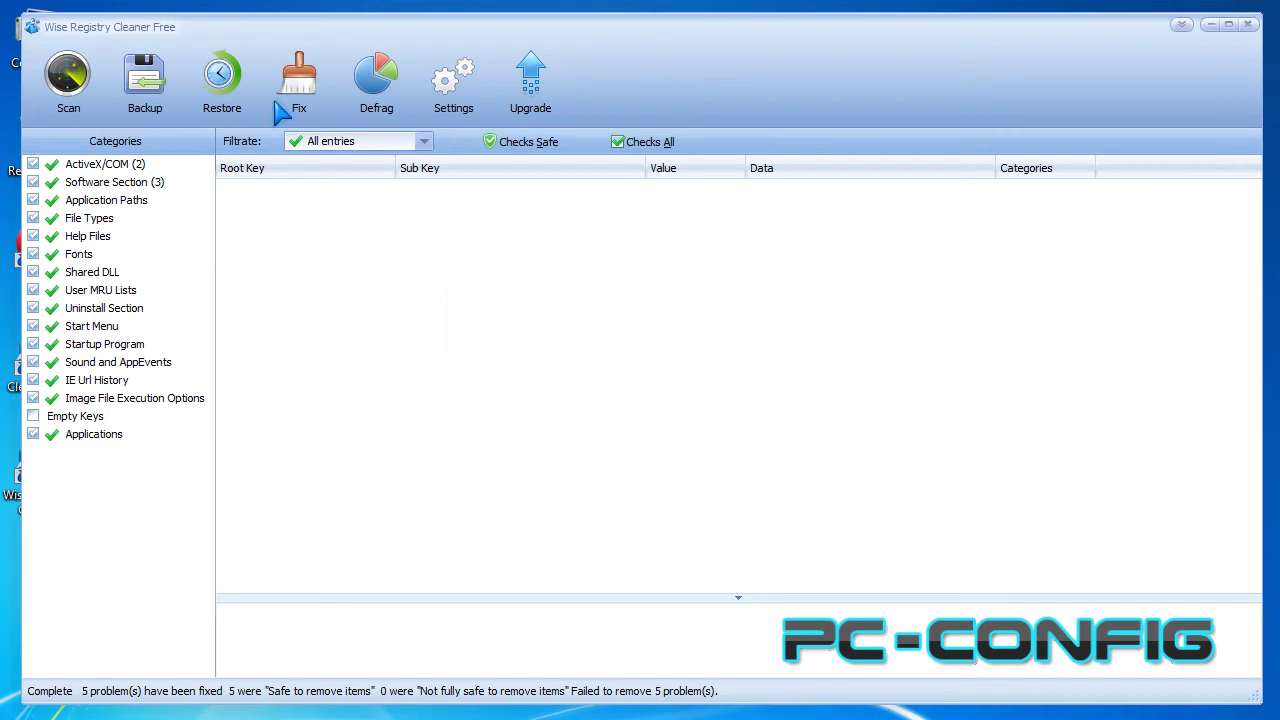
{"action": "left_click", "coordinate": [232, 68]}
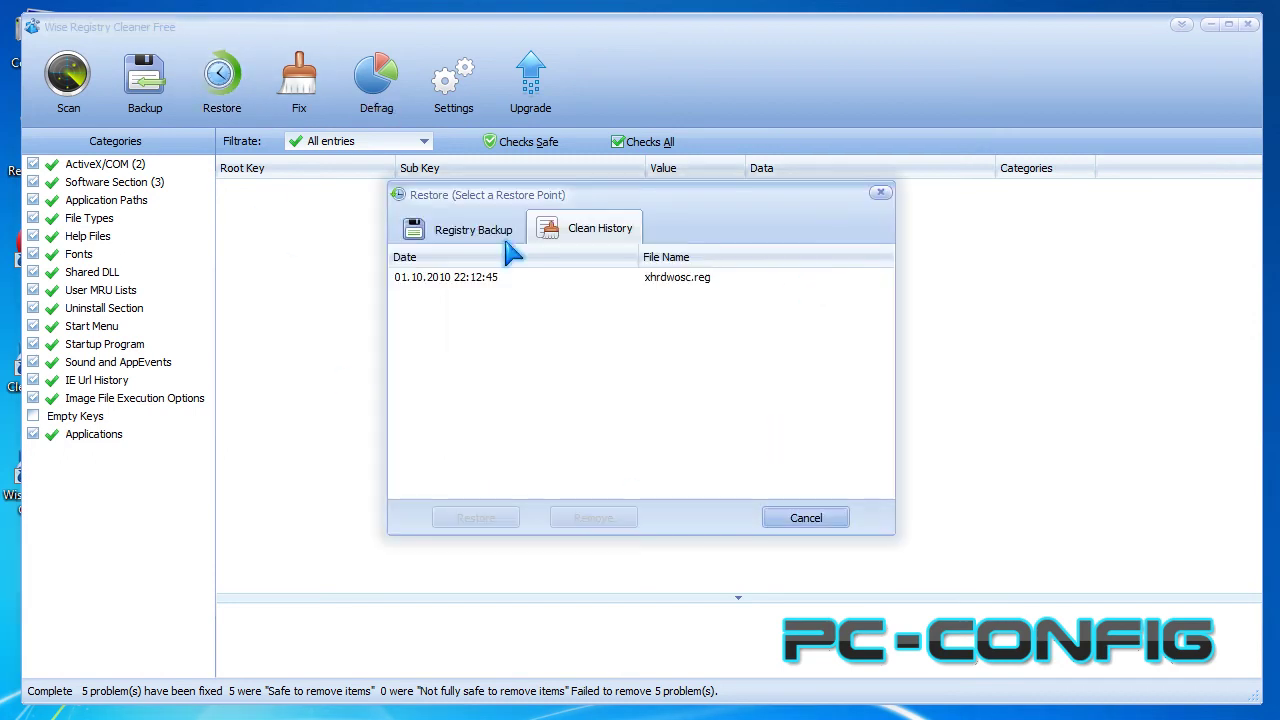
{"action": "left_click", "coordinate": [884, 193]}
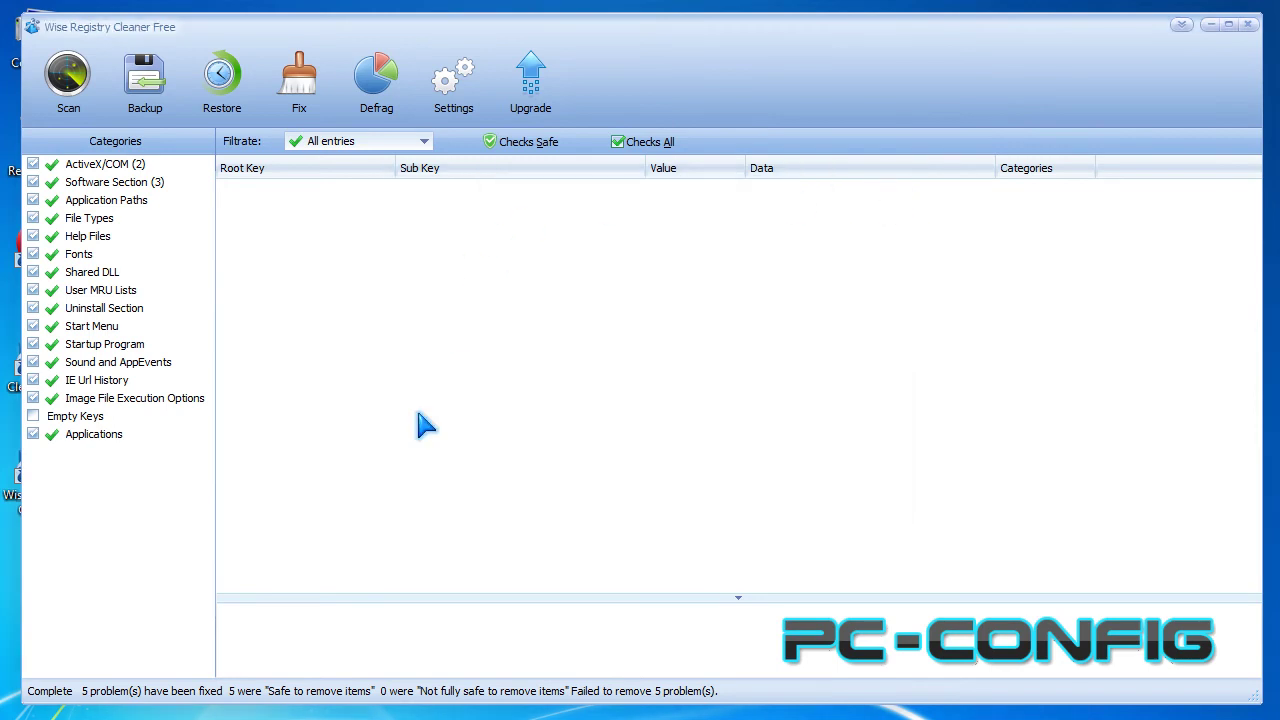
{"action": "left_click", "coordinate": [400, 84]}
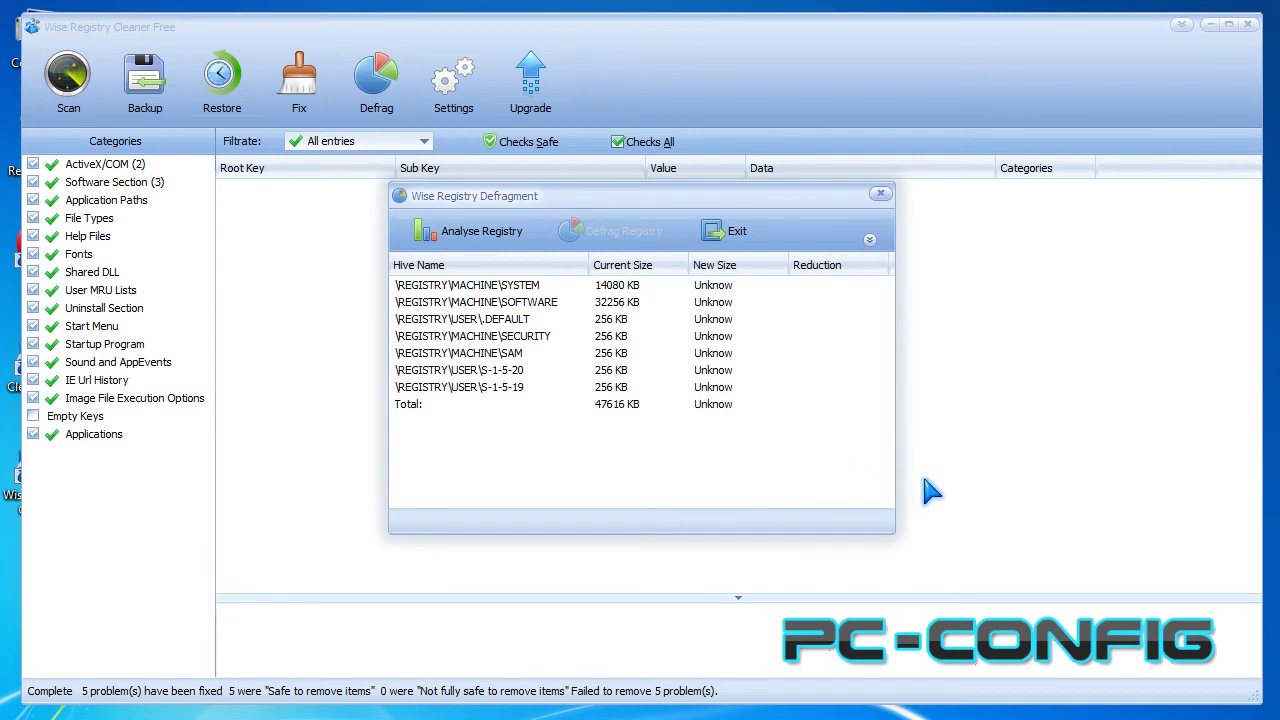
{"action": "left_click", "coordinate": [878, 194]}
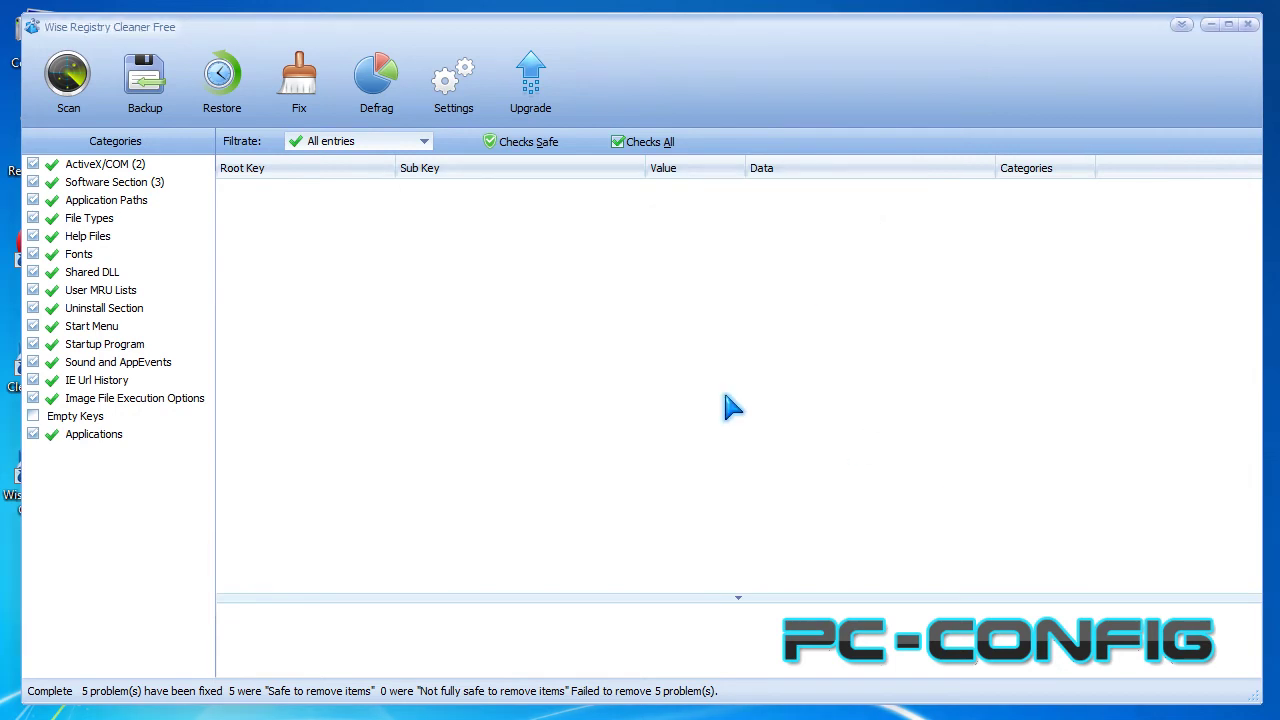
In the general settings, set the new-version check to Never, keep English as the language, and apply the CoolBlack default style
{"action": "left_click", "coordinate": [471, 87]}
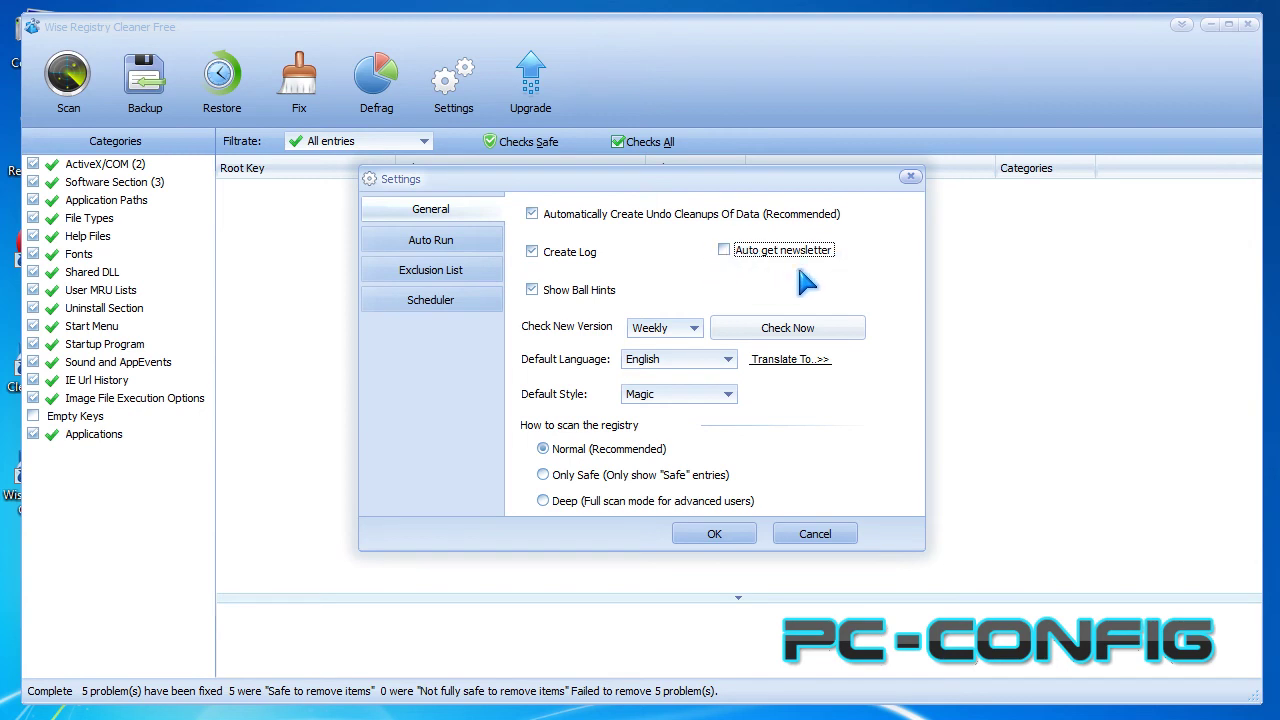
{"action": "left_click", "coordinate": [683, 337]}
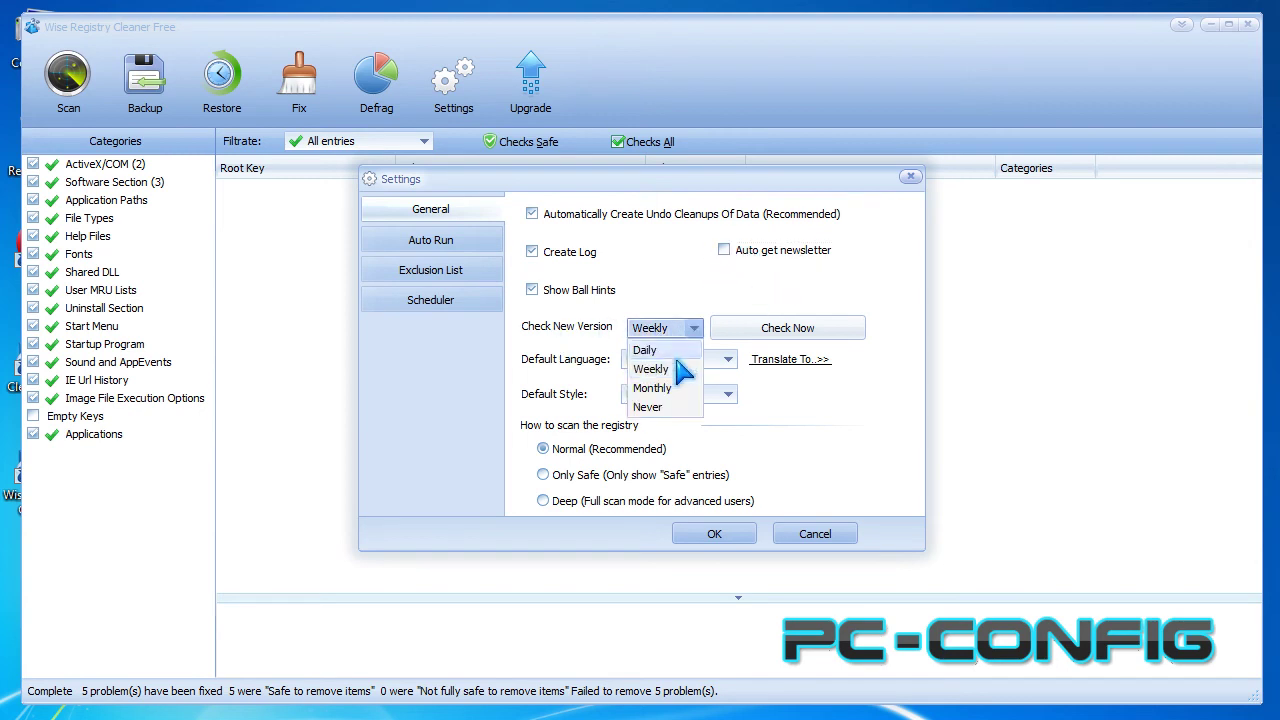
{"action": "left_click", "coordinate": [652, 412]}
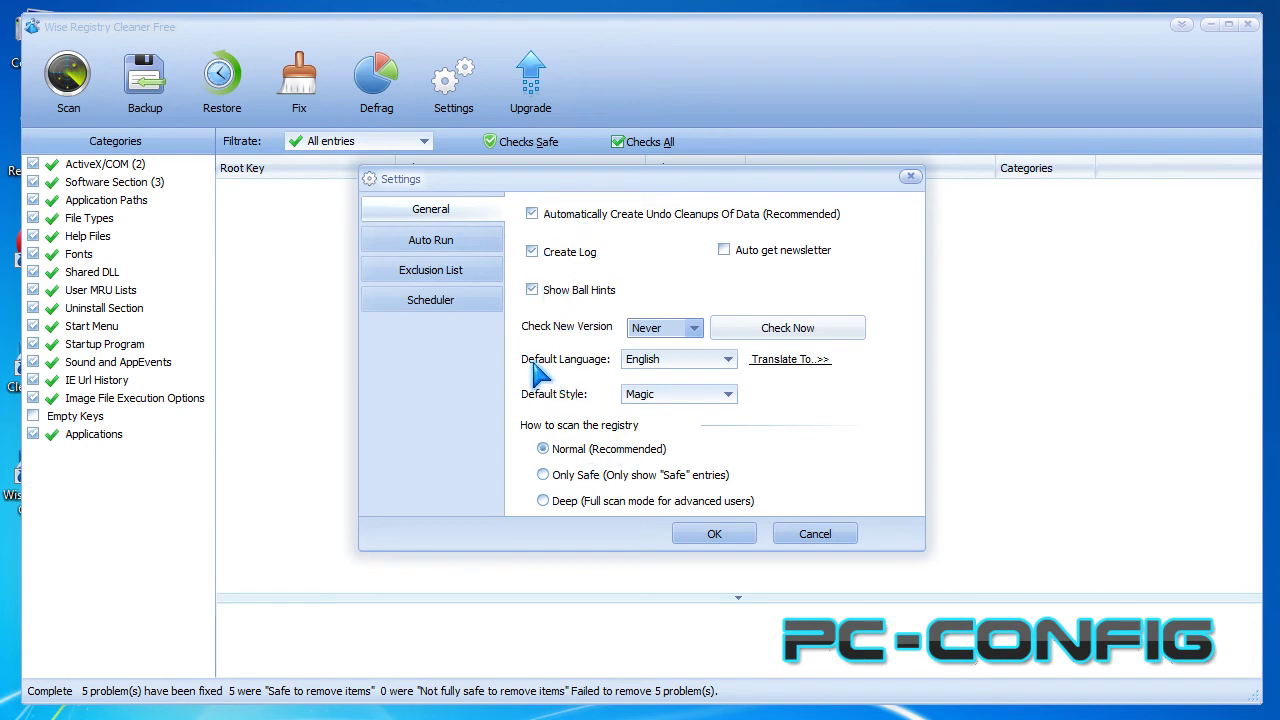
{"action": "left_click", "coordinate": [728, 359]}
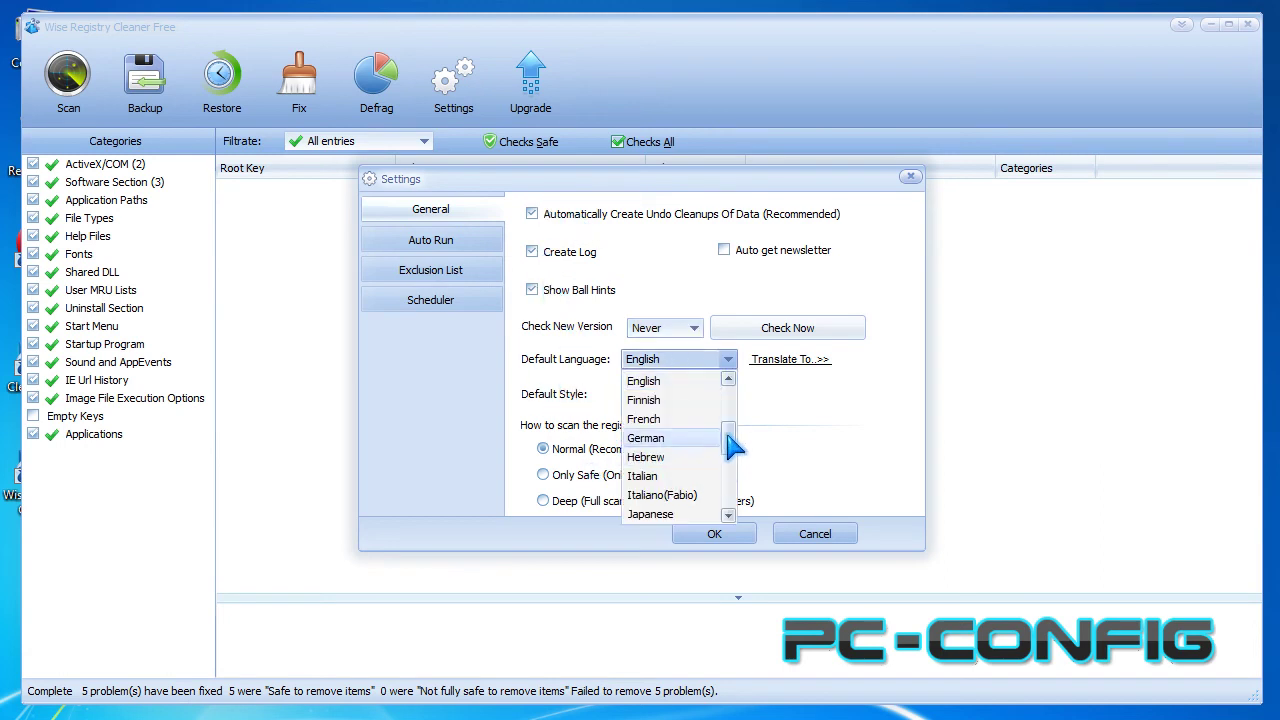
{"action": "left_click_drag", "start_coordinate": [732, 437], "coordinate": [731, 470]}
{"action": "left_click", "coordinate": [550, 395]}
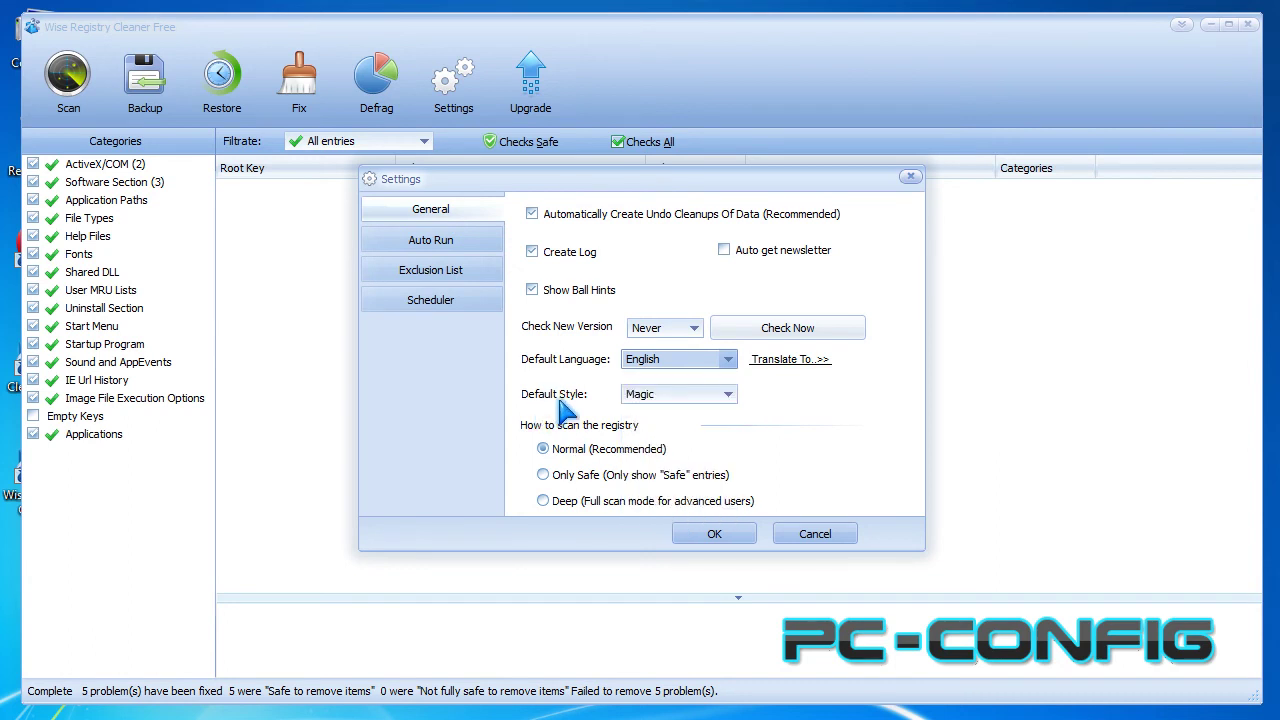
{"action": "left_click", "coordinate": [648, 397]}
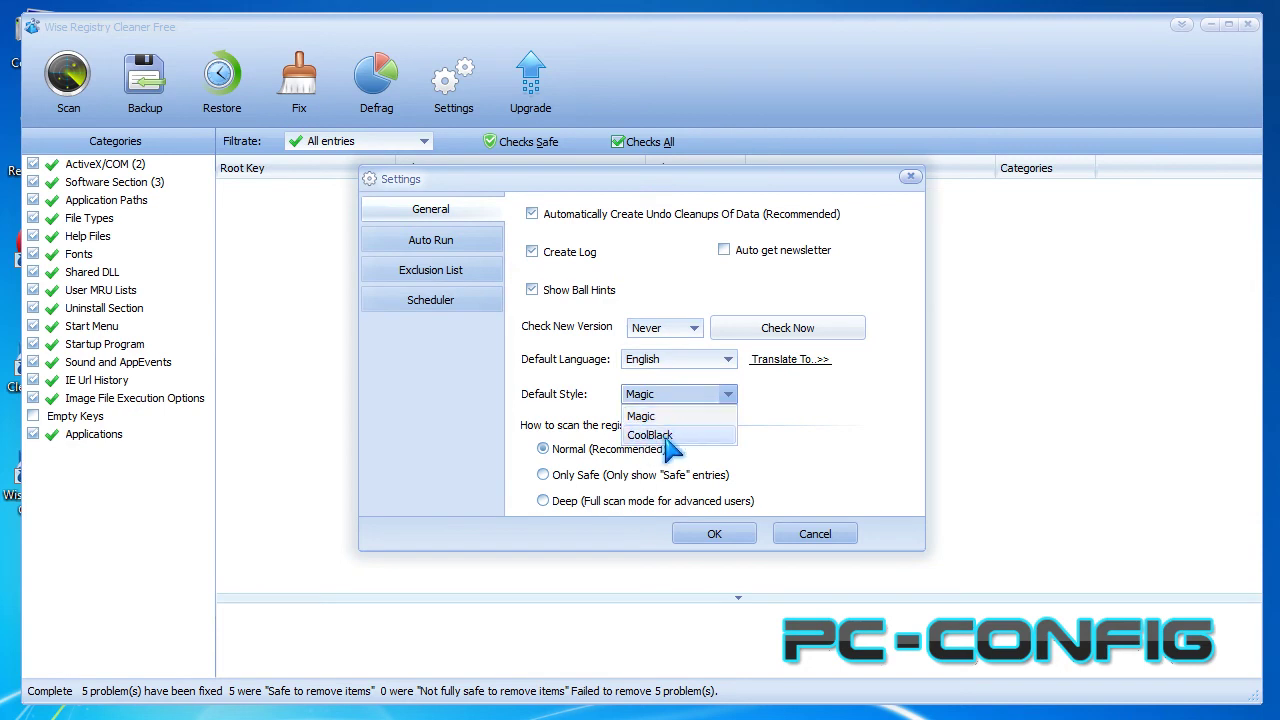
{"action": "left_click", "coordinate": [664, 437]}
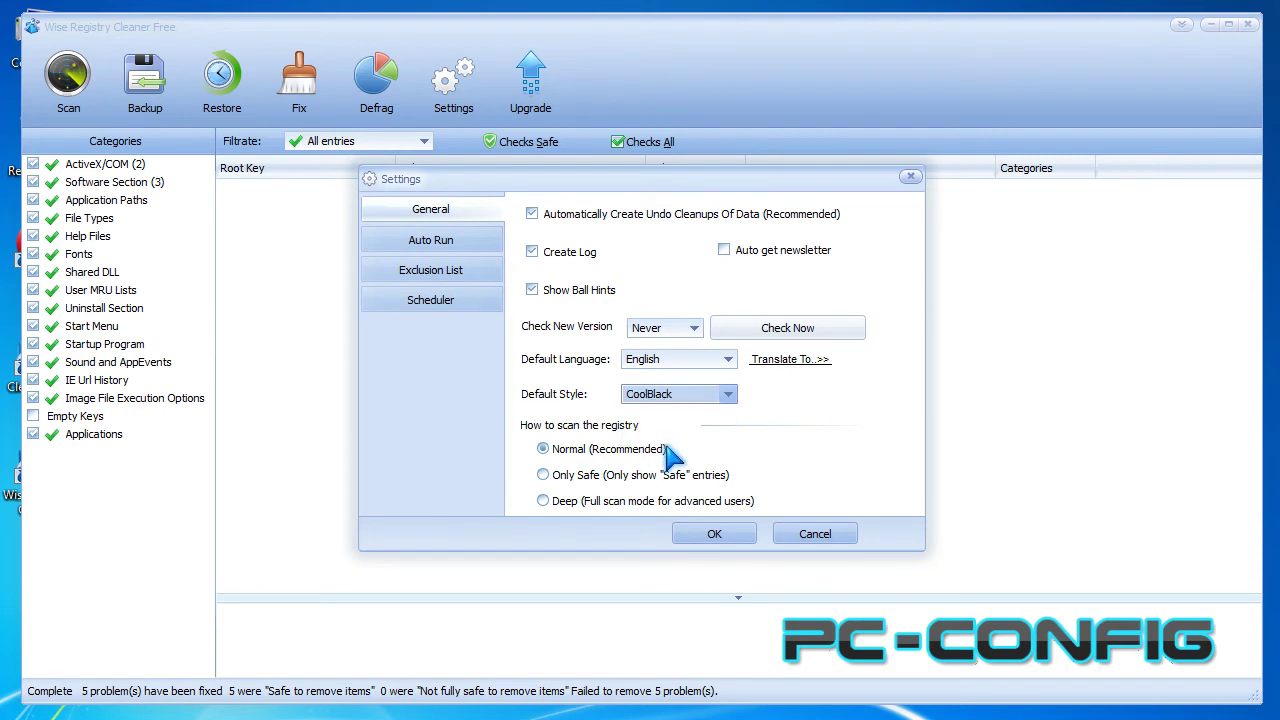
{"action": "left_click", "coordinate": [714, 533]}
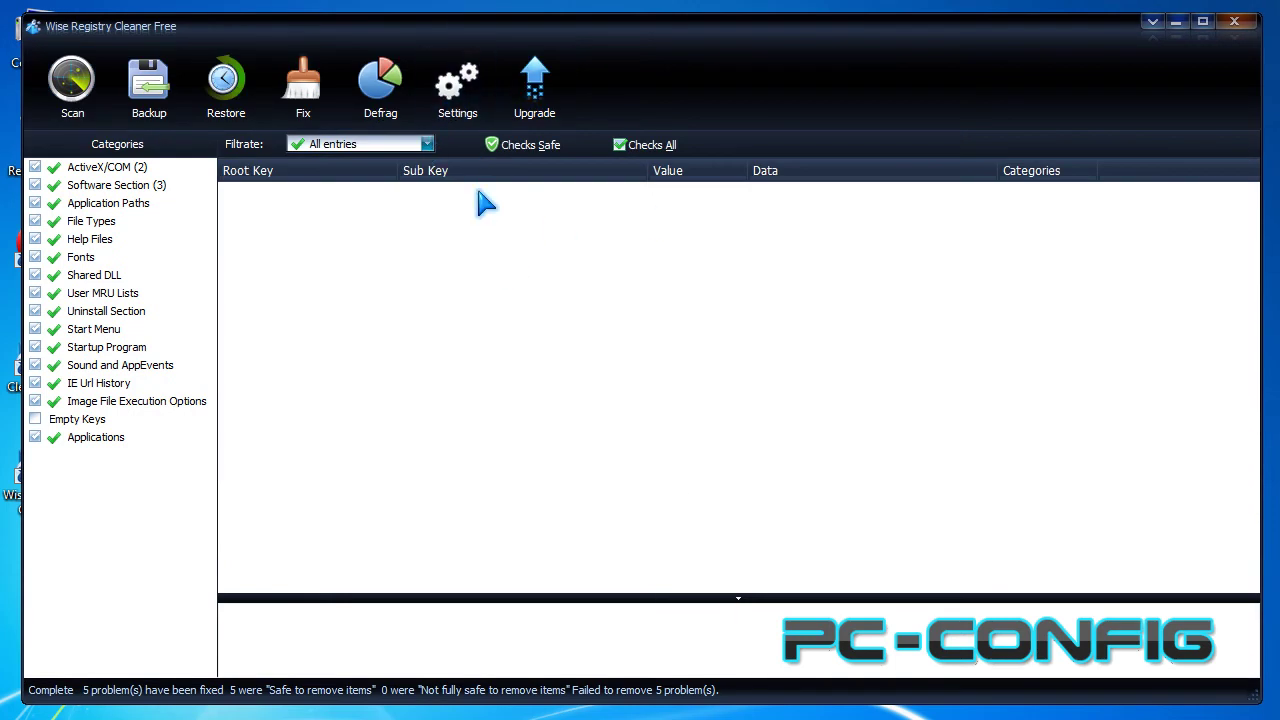
Set the default style back to Magic in the settings and apply it
{"action": "left_click", "coordinate": [462, 110]}
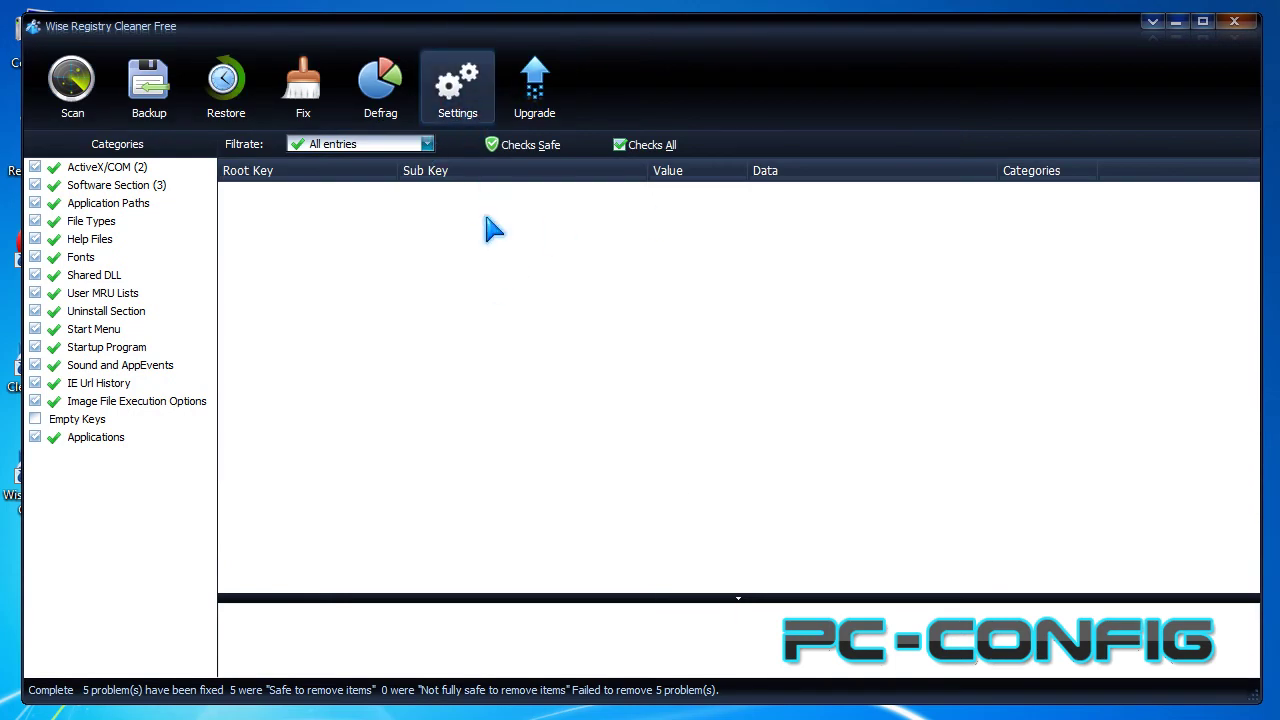
{"action": "left_click", "coordinate": [662, 397]}
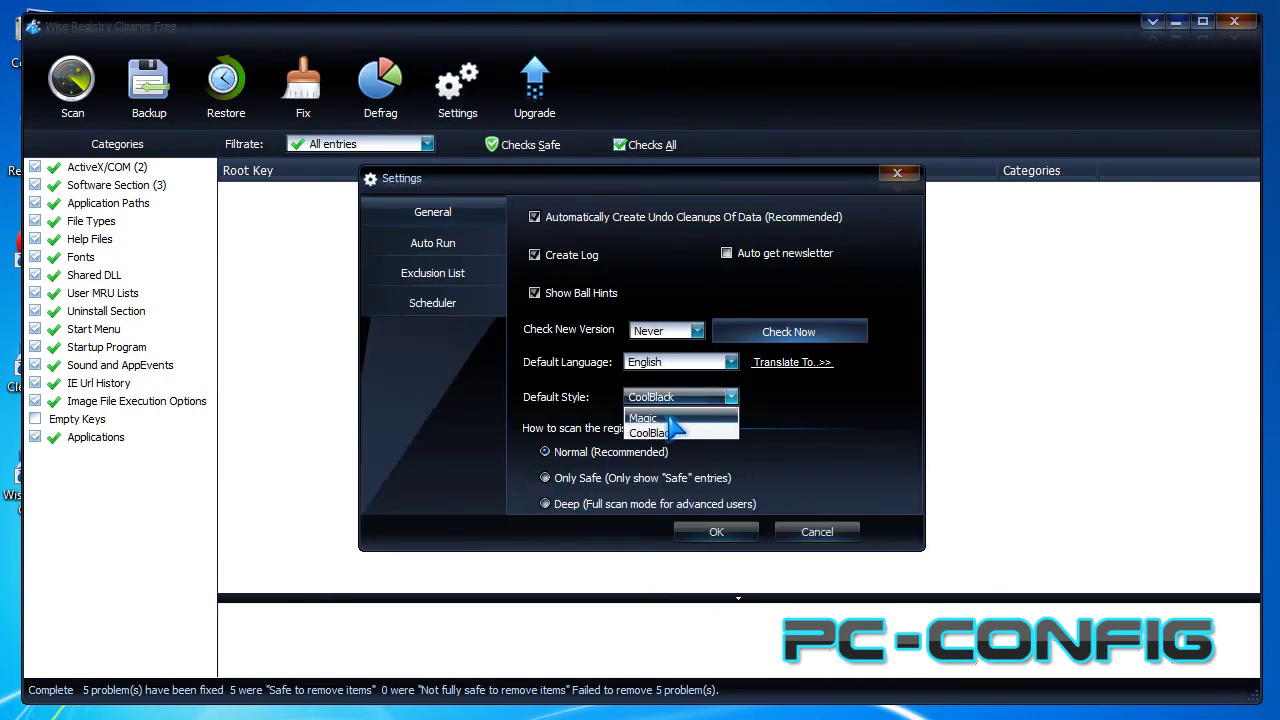
{"action": "left_click", "coordinate": [660, 418]}
{"action": "left_click", "coordinate": [716, 532]}
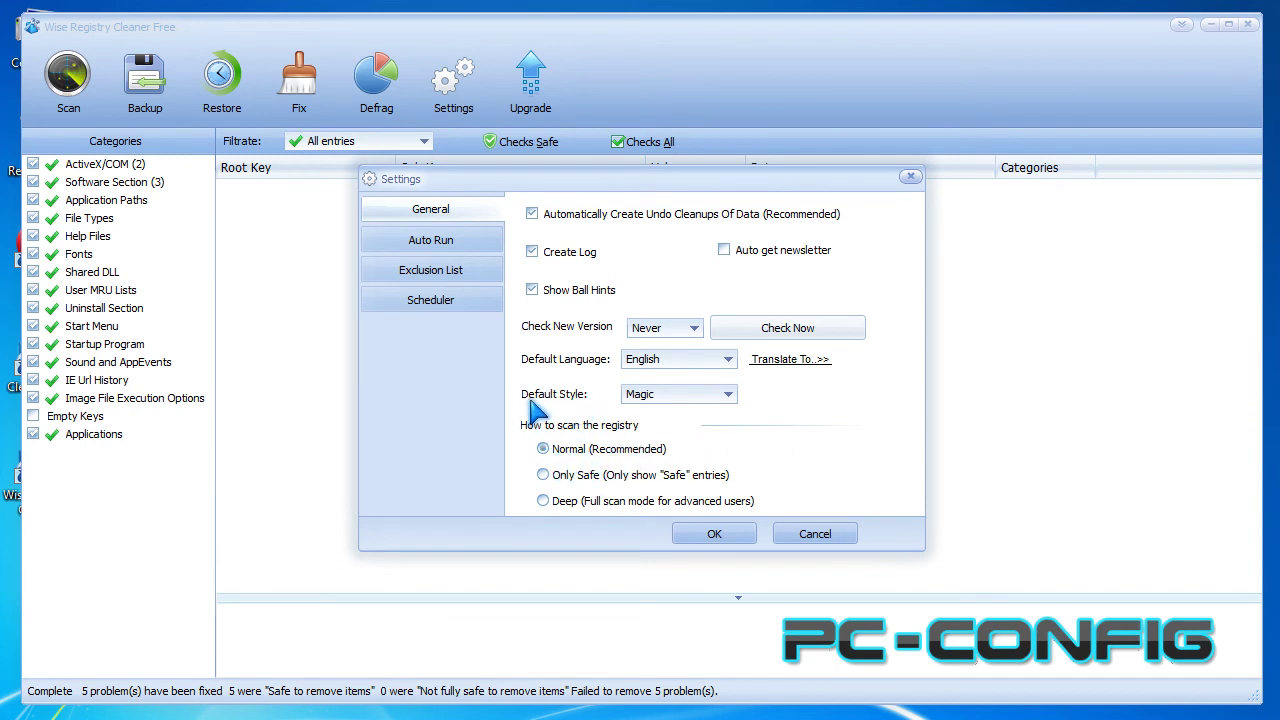
Examine the Auto Run, Exclusion List and Scheduler settings, cancel without changes, and close Wise Registry Cleaner
{"action": "left_click", "coordinate": [447, 252]}
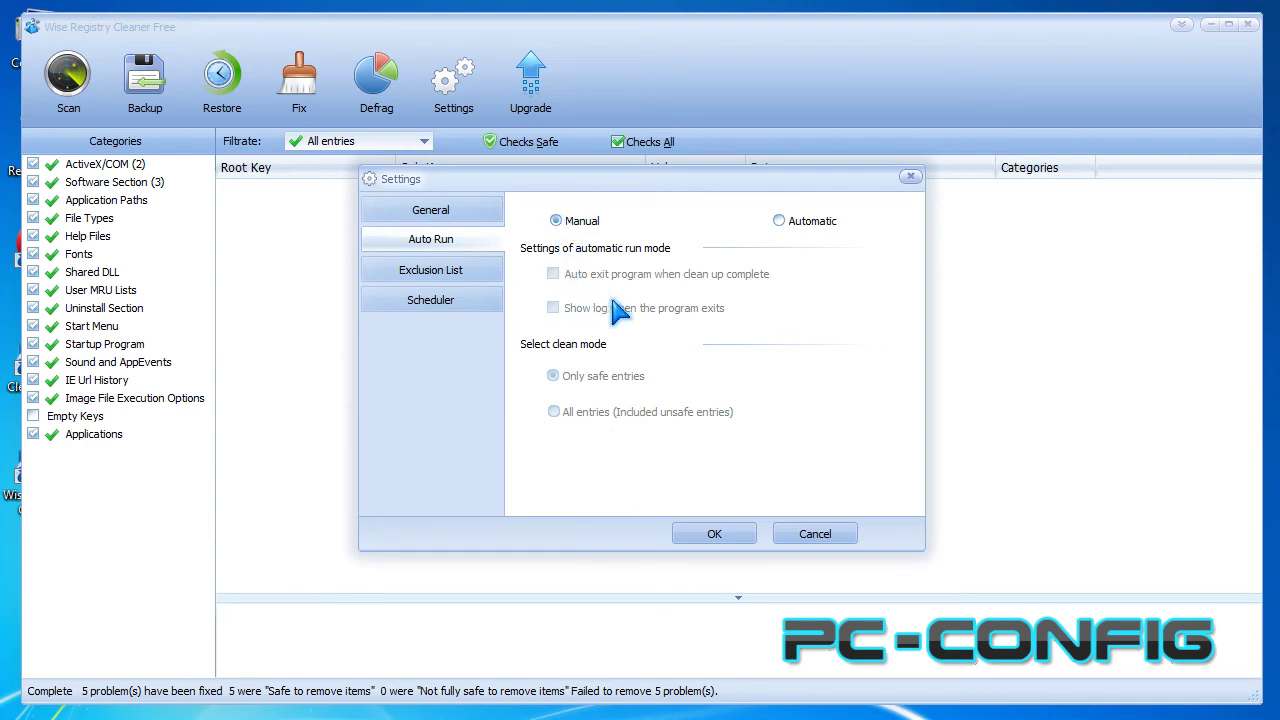
{"action": "left_click", "coordinate": [430, 272]}
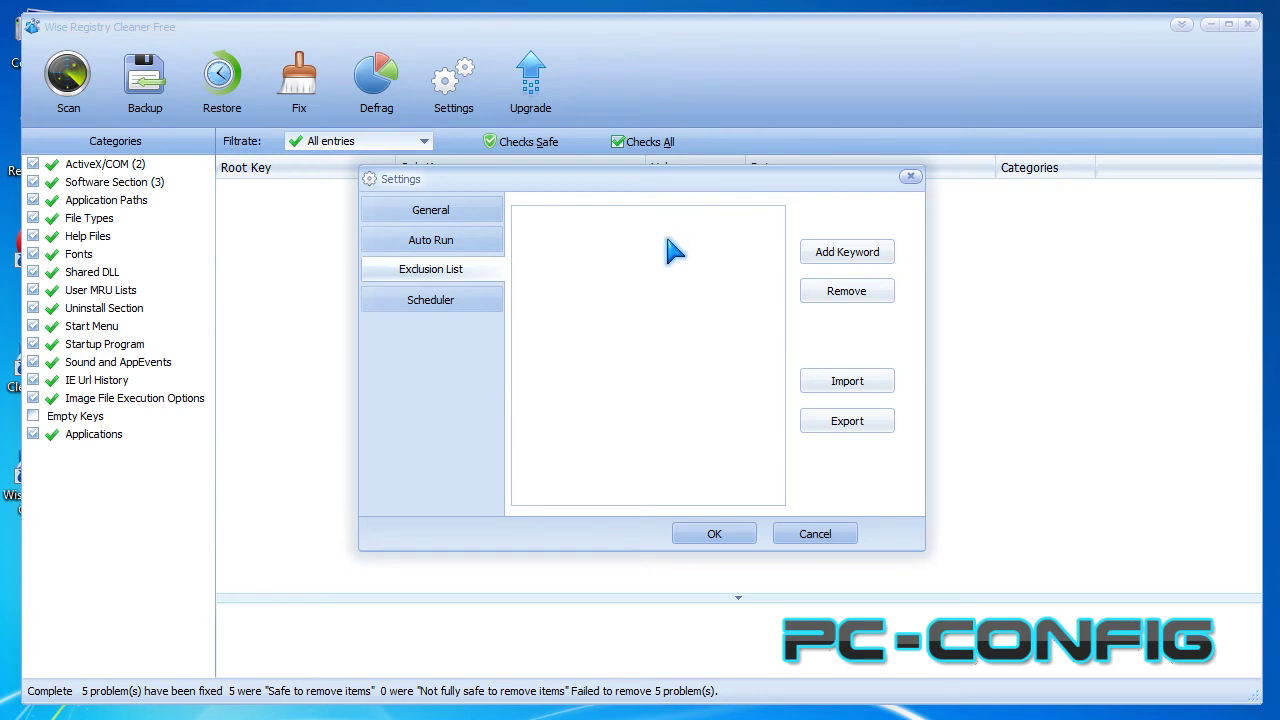
{"action": "left_click", "coordinate": [414, 304]}
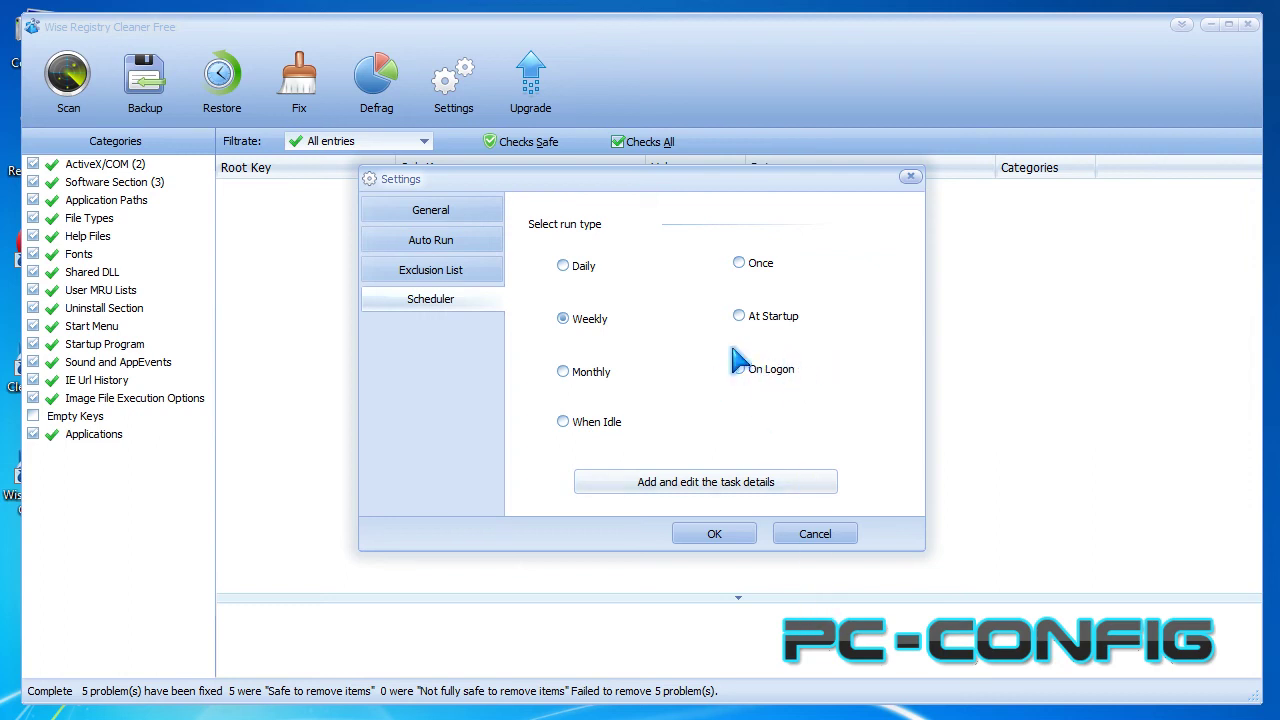
{"action": "left_click", "coordinate": [810, 534]}
{"action": "left_click", "coordinate": [457, 104]}
{"action": "left_click", "coordinate": [456, 306]}
{"action": "left_click", "coordinate": [440, 267]}
{"action": "left_click", "coordinate": [431, 240]}
{"action": "left_click", "coordinate": [430, 212]}
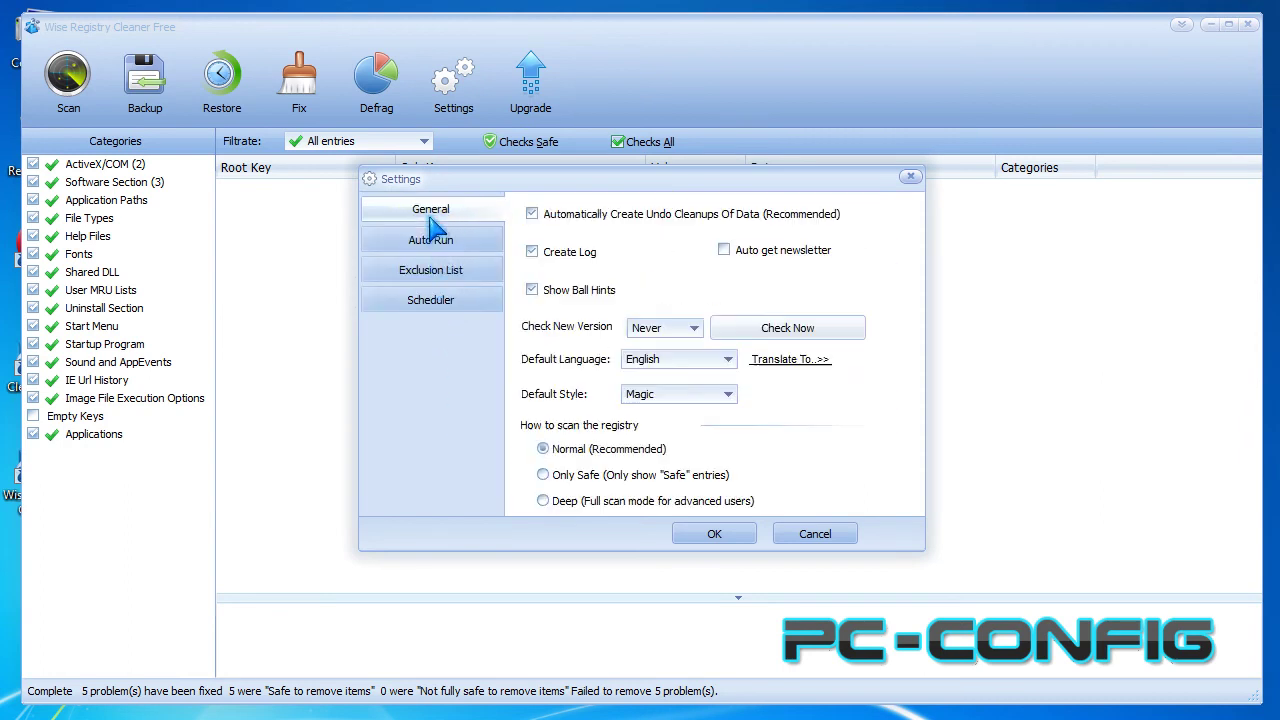
{"action": "left_click", "coordinate": [808, 536]}
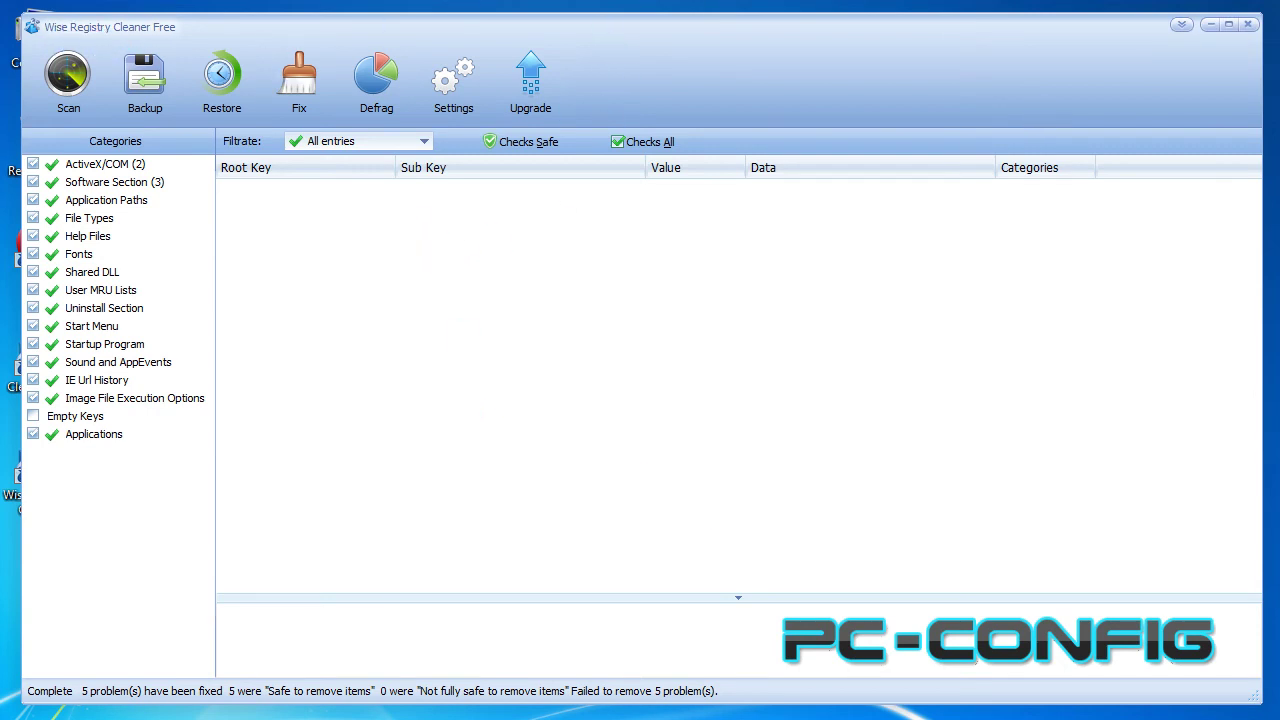
{"action": "left_click", "coordinate": [1249, 25]}
Try the Clear with 1 click desktop shortcut, stop its automatic scan and close the cleaner
{"action": "left_click", "coordinate": [60, 365]}
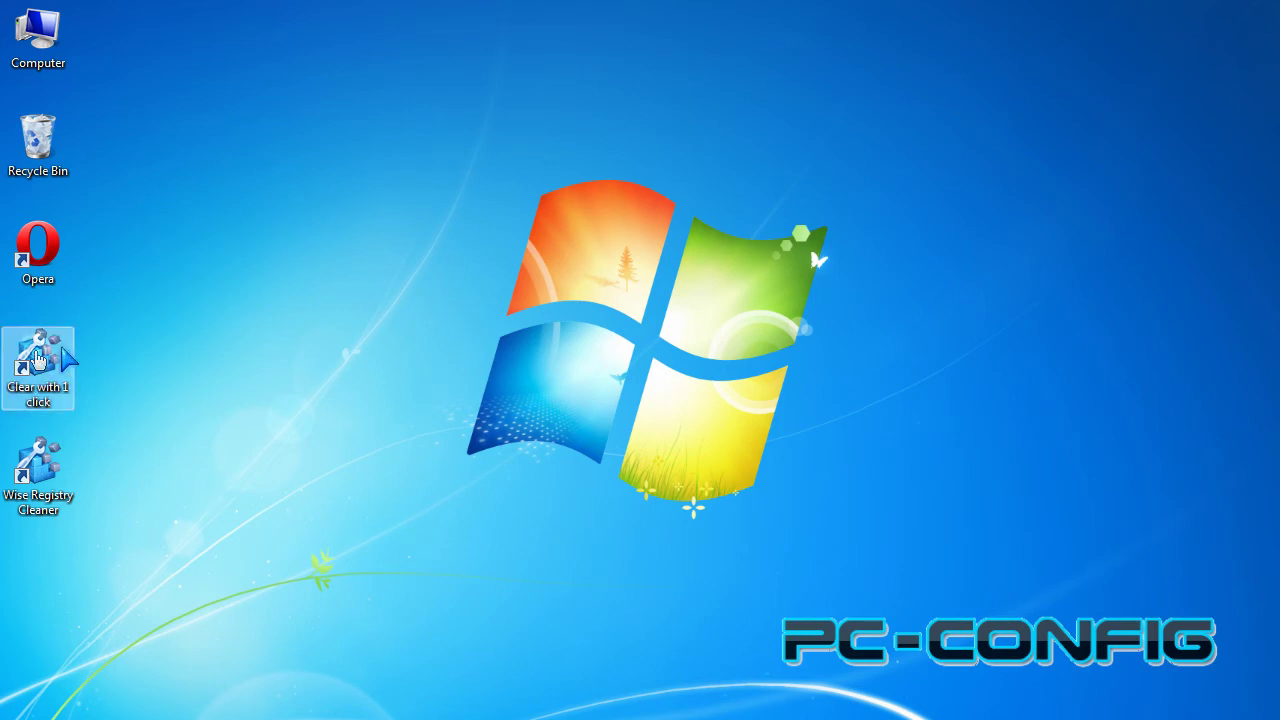
{"action": "double_click", "coordinate": [61, 348]}
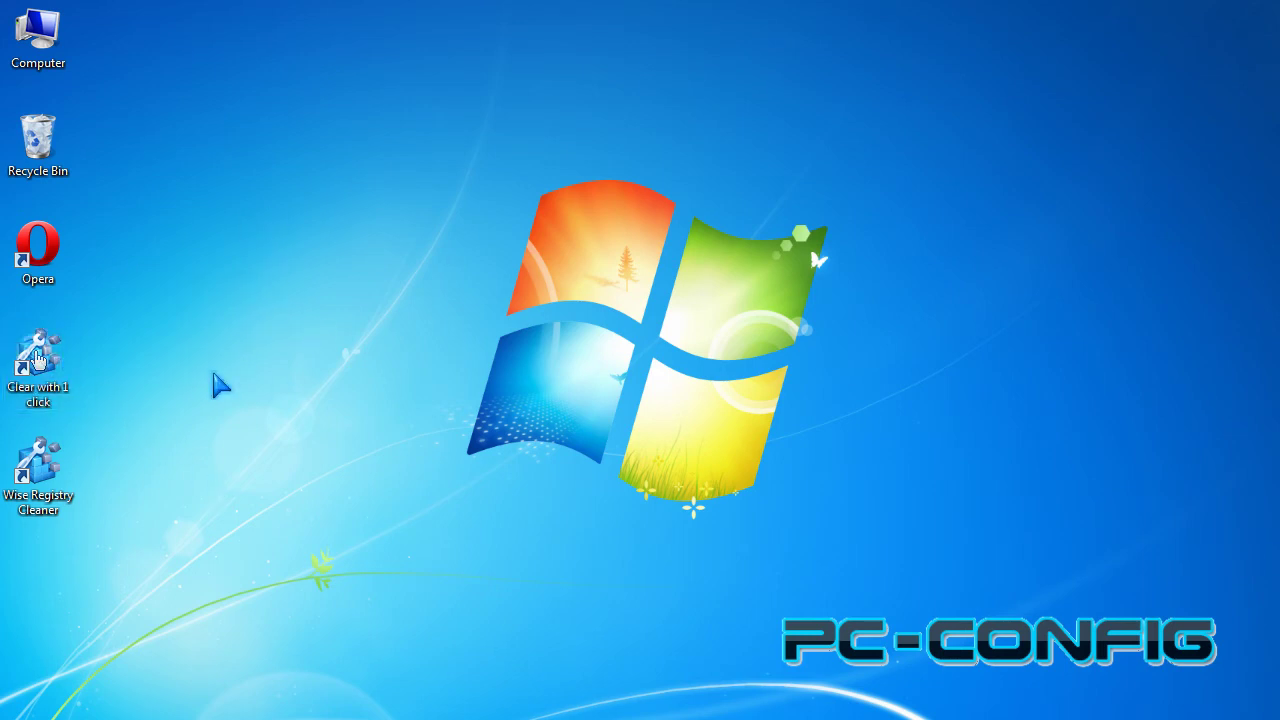
{"action": "left_click", "coordinate": [33, 354]}
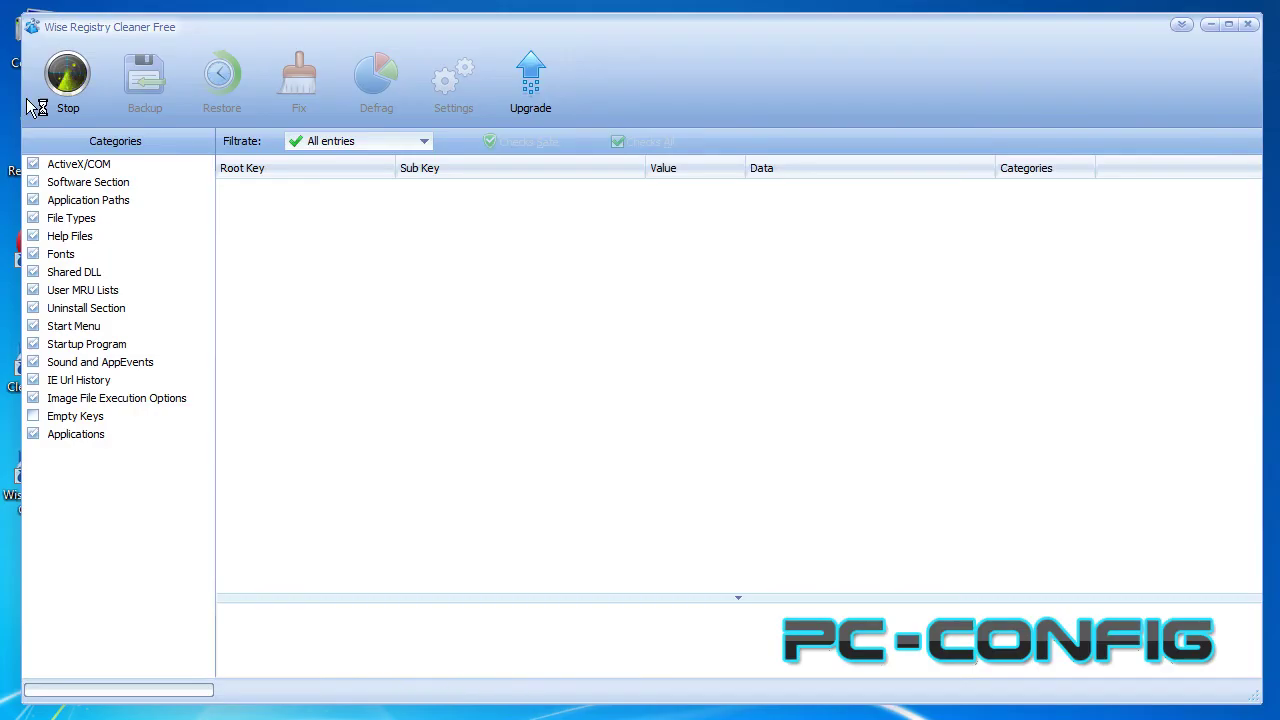
{"action": "left_click", "coordinate": [68, 78]}
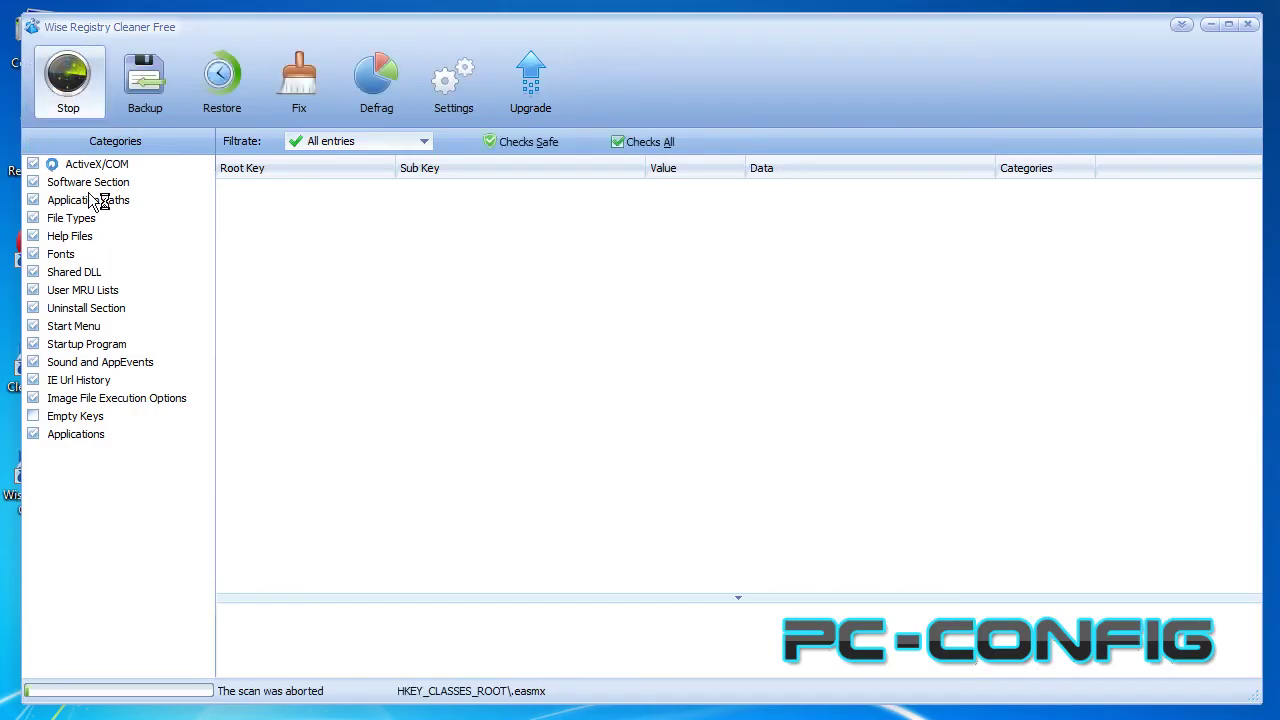
{"action": "left_click", "coordinate": [1249, 25]}
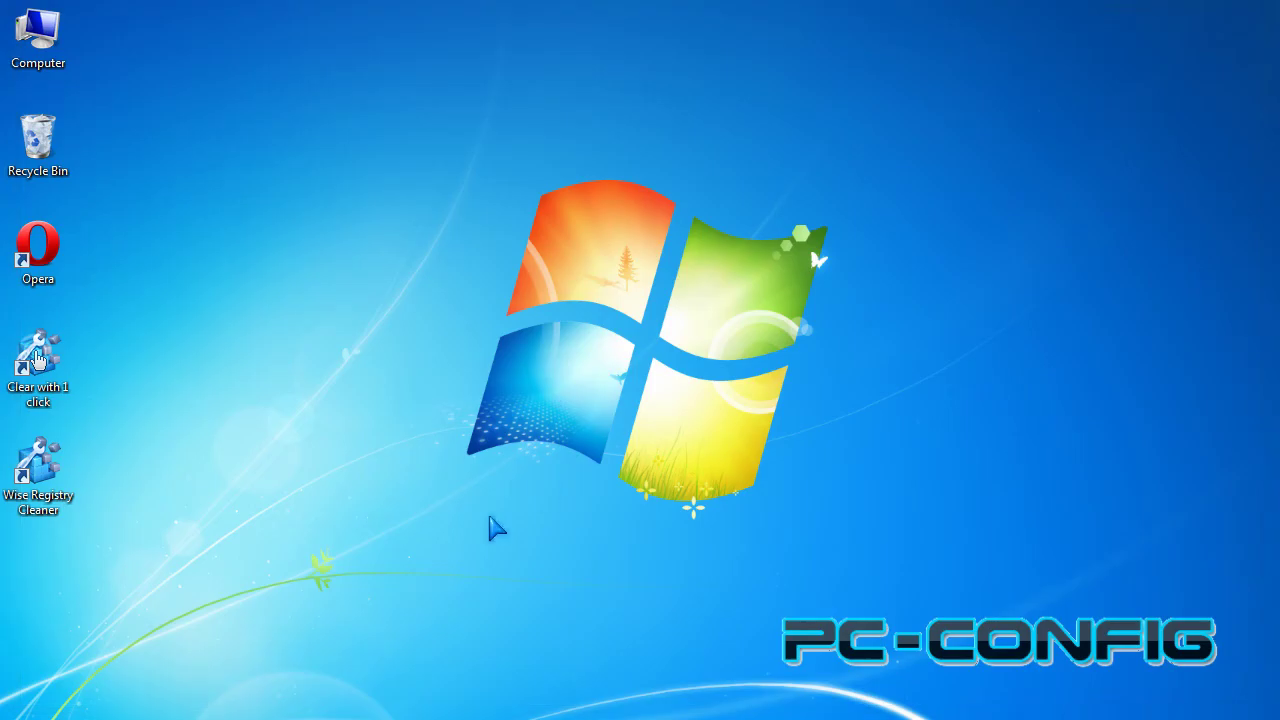
Move both registry cleaner shortcuts out of the desktop icon column and place the WDCFree installer beneath Opera
{"action": "left_click_drag", "start_coordinate": [36, 358], "coordinate": [860, 12]}
{"action": "left_click_drag", "start_coordinate": [38, 460], "coordinate": [930, 10]}
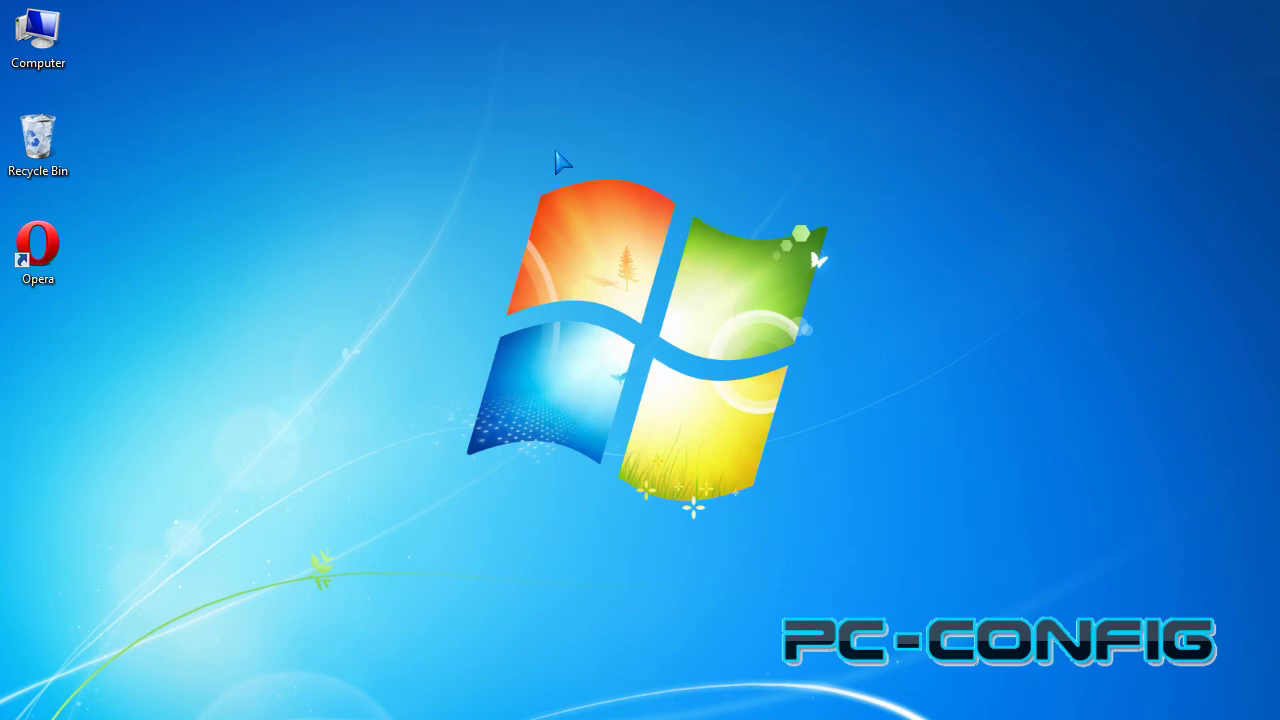
{"action": "left_click_drag", "start_coordinate": [452, 182], "coordinate": [40, 352]}
Run the WDCFree installer, skipping the Ask Toolbar, accepting the license agreement and keeping the destination C:\Program Files\Wise Disk Cleaner
{"action": "double_click", "coordinate": [38, 358]}
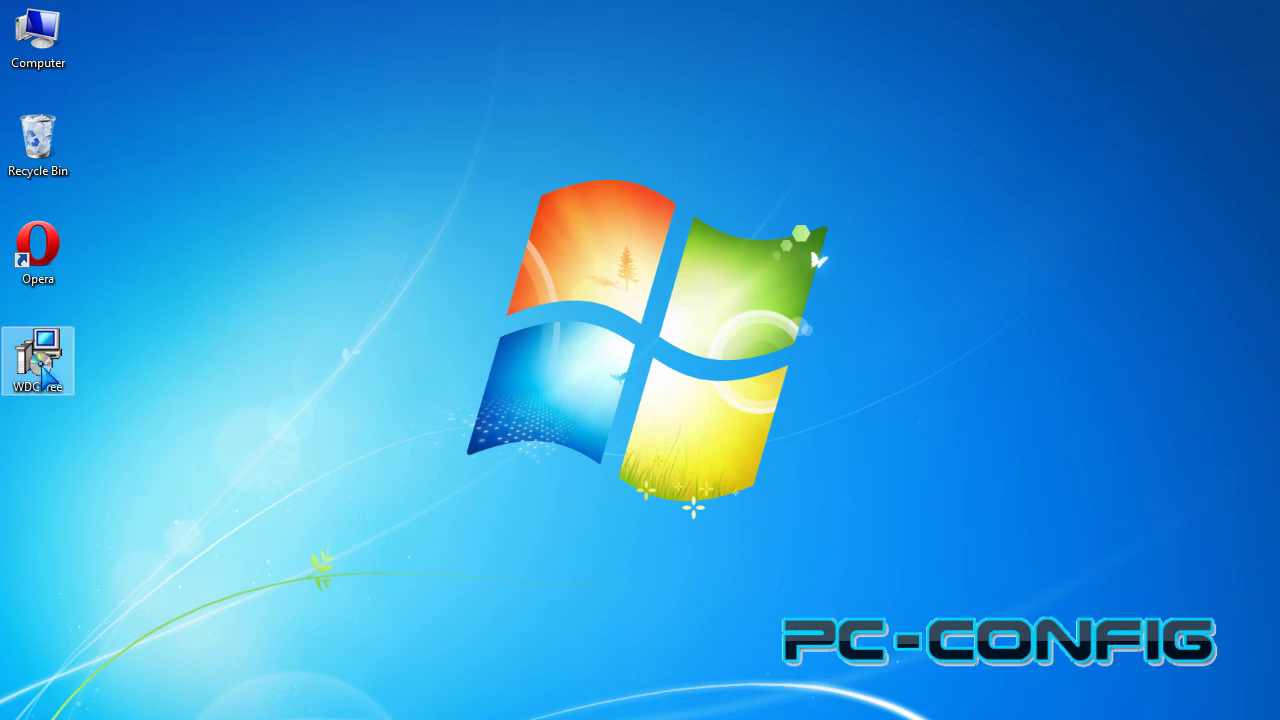
{"action": "left_click", "coordinate": [690, 355]}
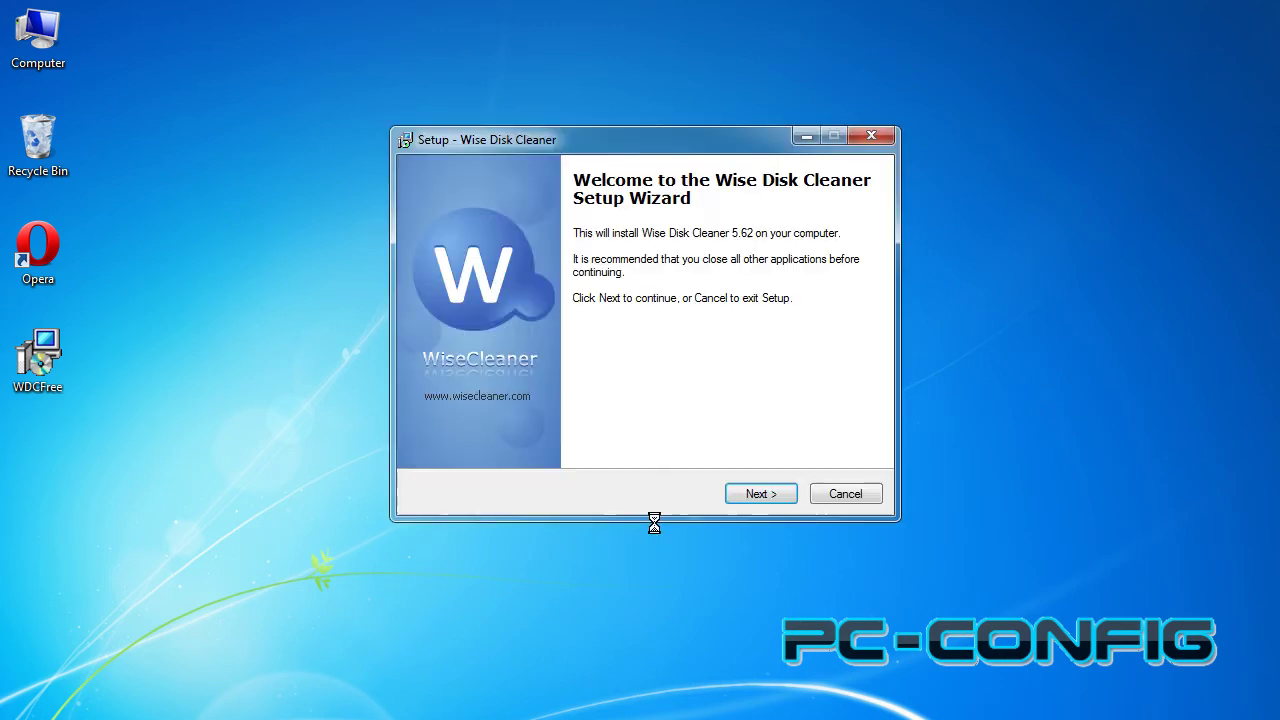
{"action": "left_click", "coordinate": [762, 497]}
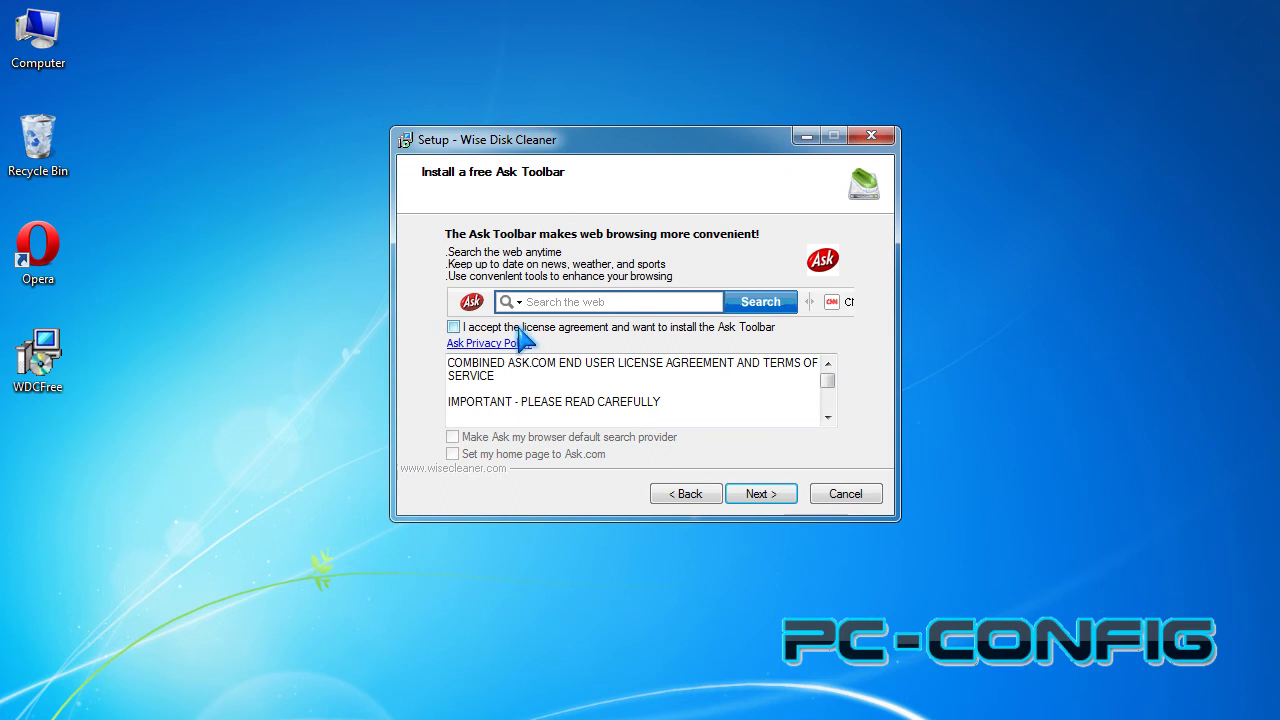
{"action": "left_click", "coordinate": [764, 495]}
{"action": "left_click", "coordinate": [533, 433]}
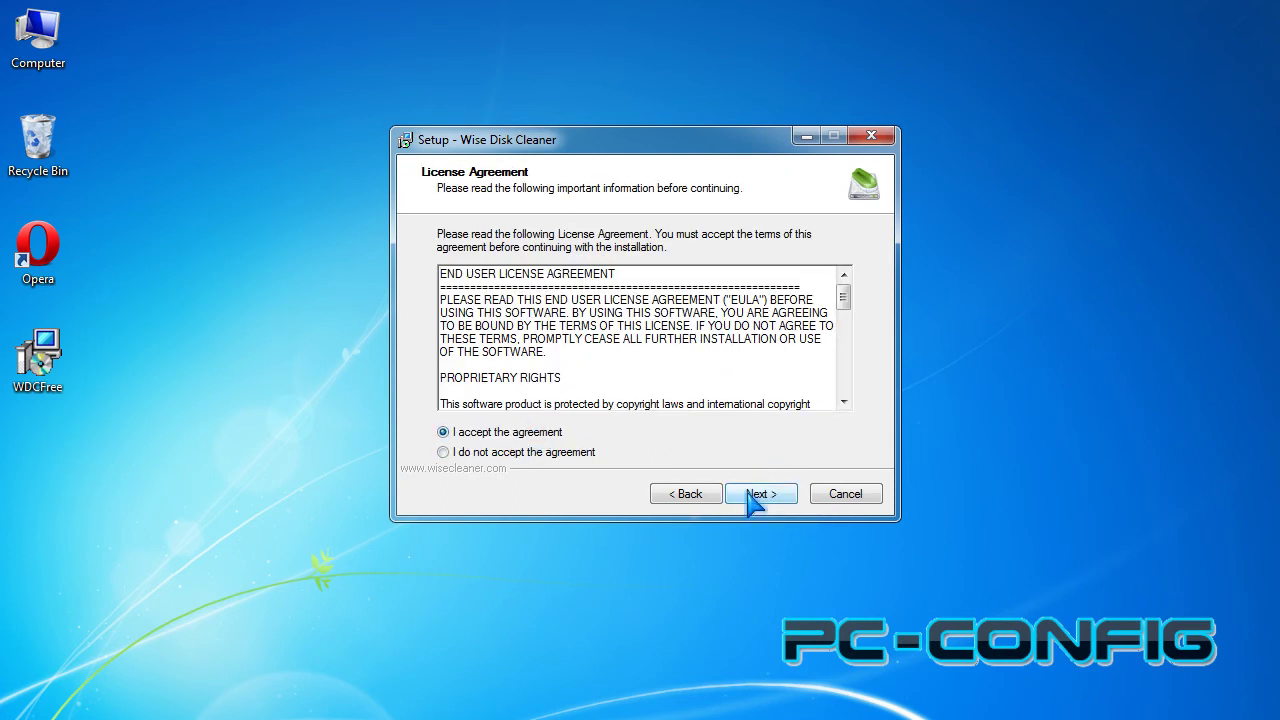
{"action": "left_click", "coordinate": [751, 494]}
{"action": "left_click", "coordinate": [755, 494]}
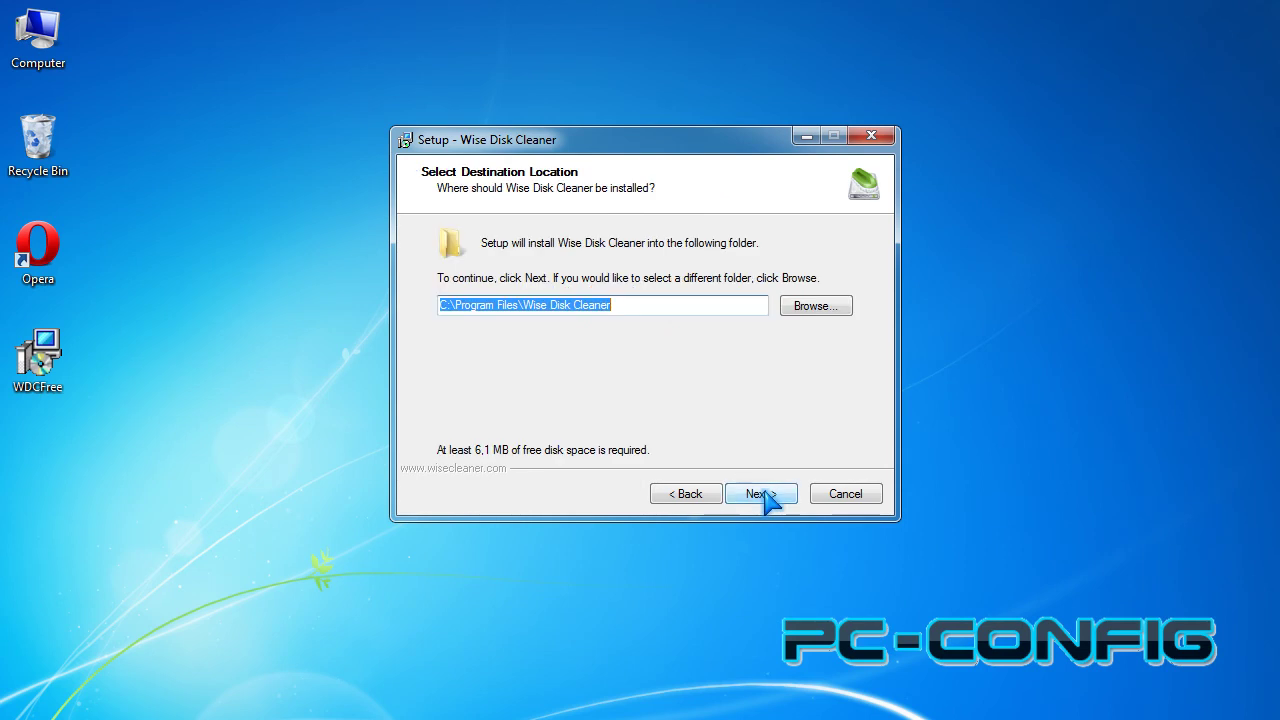
{"action": "left_click", "coordinate": [768, 497]}
{"action": "left_click", "coordinate": [768, 497]}
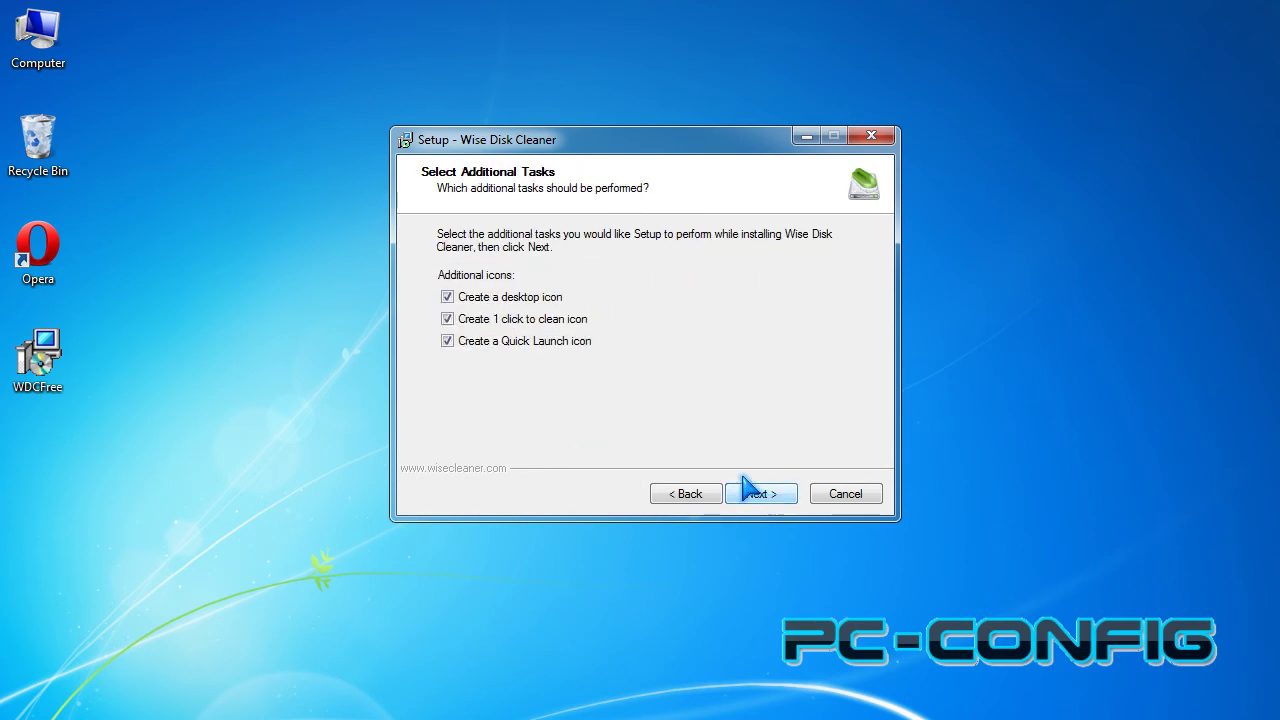
Exclude the Quick Launch icon, keep the desktop and 1 click to clean icons, and install Wise Disk Cleaner
{"action": "left_click", "coordinate": [549, 320]}
{"action": "left_click", "coordinate": [537, 321]}
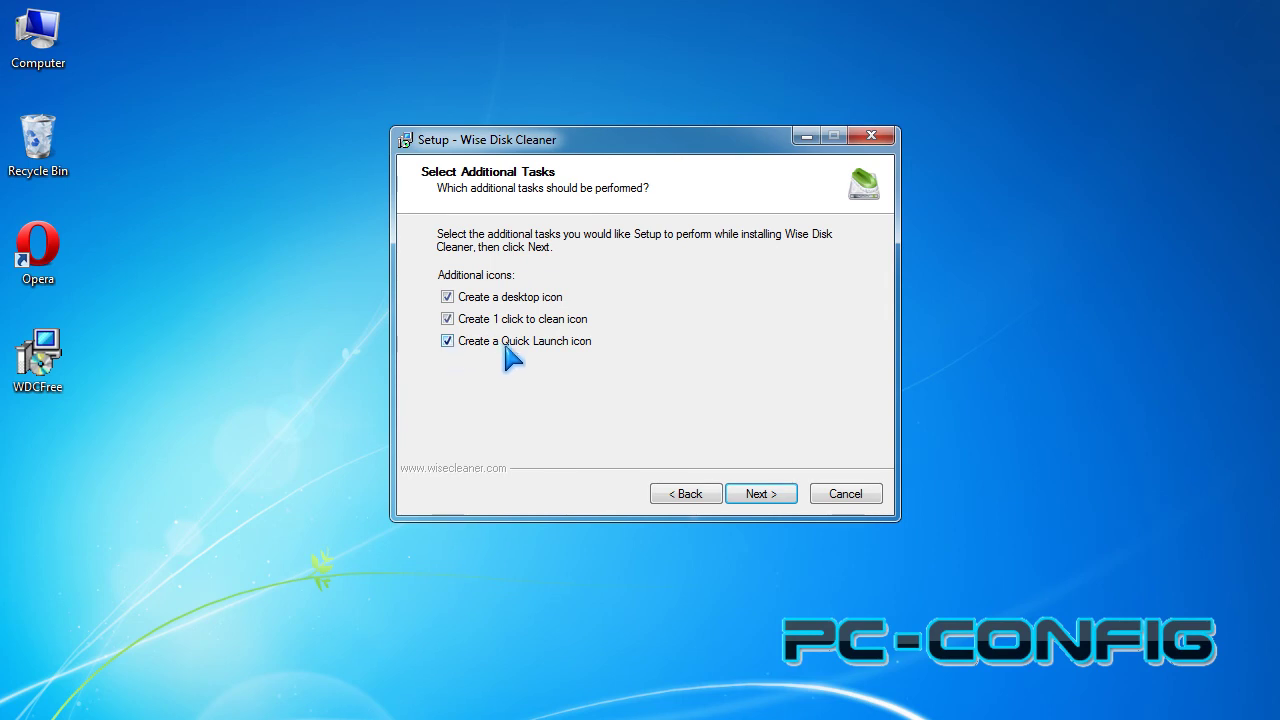
{"action": "left_click", "coordinate": [506, 344]}
{"action": "left_click", "coordinate": [762, 494]}
{"action": "left_click", "coordinate": [757, 497]}
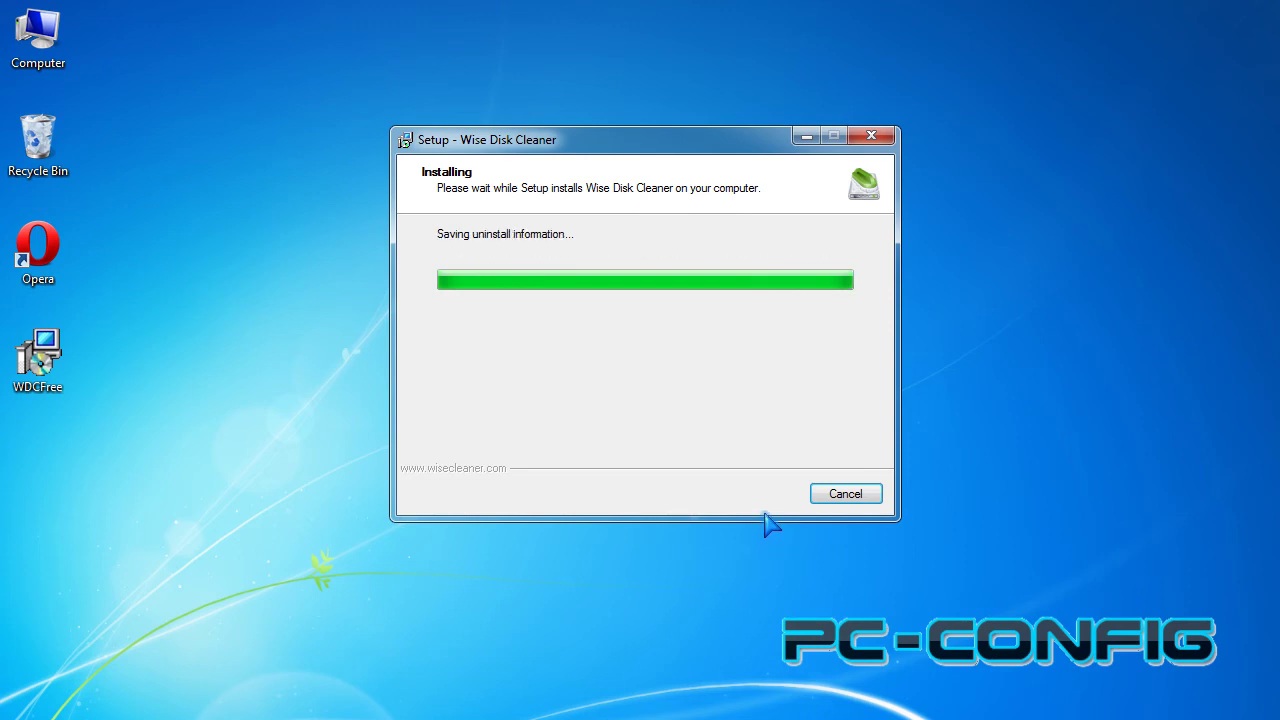
Finish the Wise Disk Cleaner setup with the Wise Registry Cleaner download deselected
{"action": "left_click", "coordinate": [763, 496]}
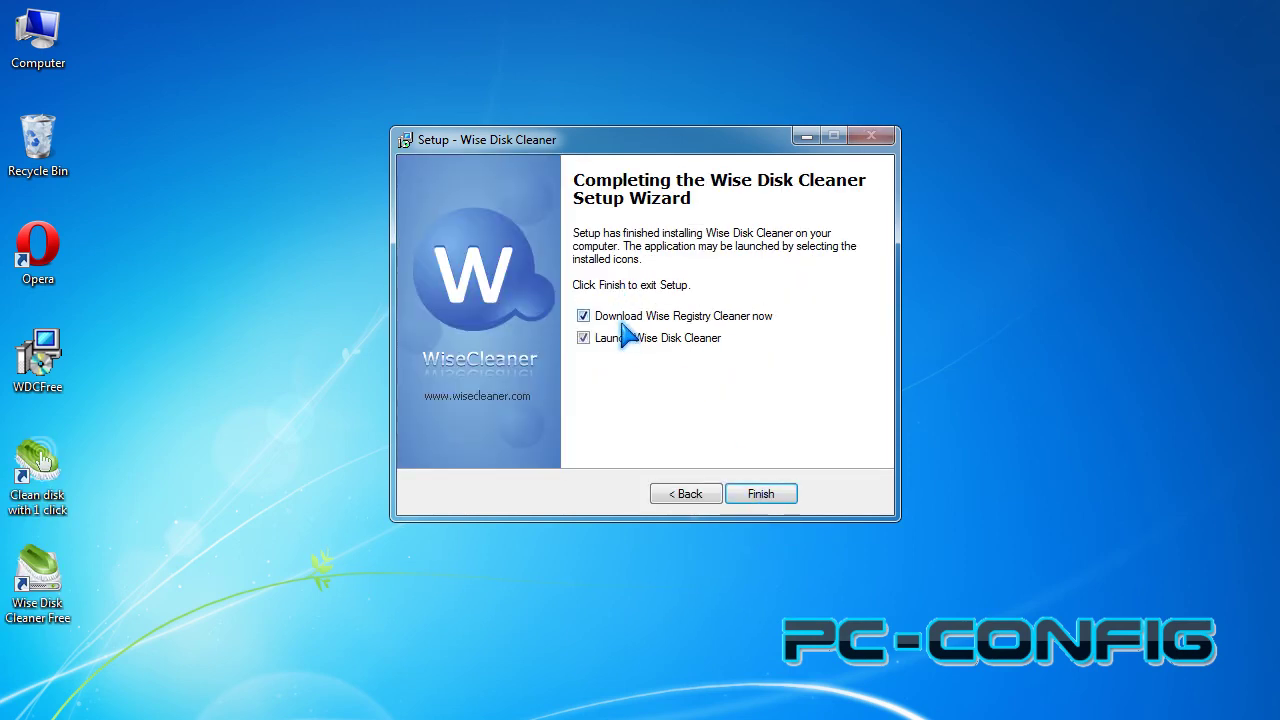
{"action": "left_click", "coordinate": [624, 318]}
{"action": "left_click", "coordinate": [765, 493]}
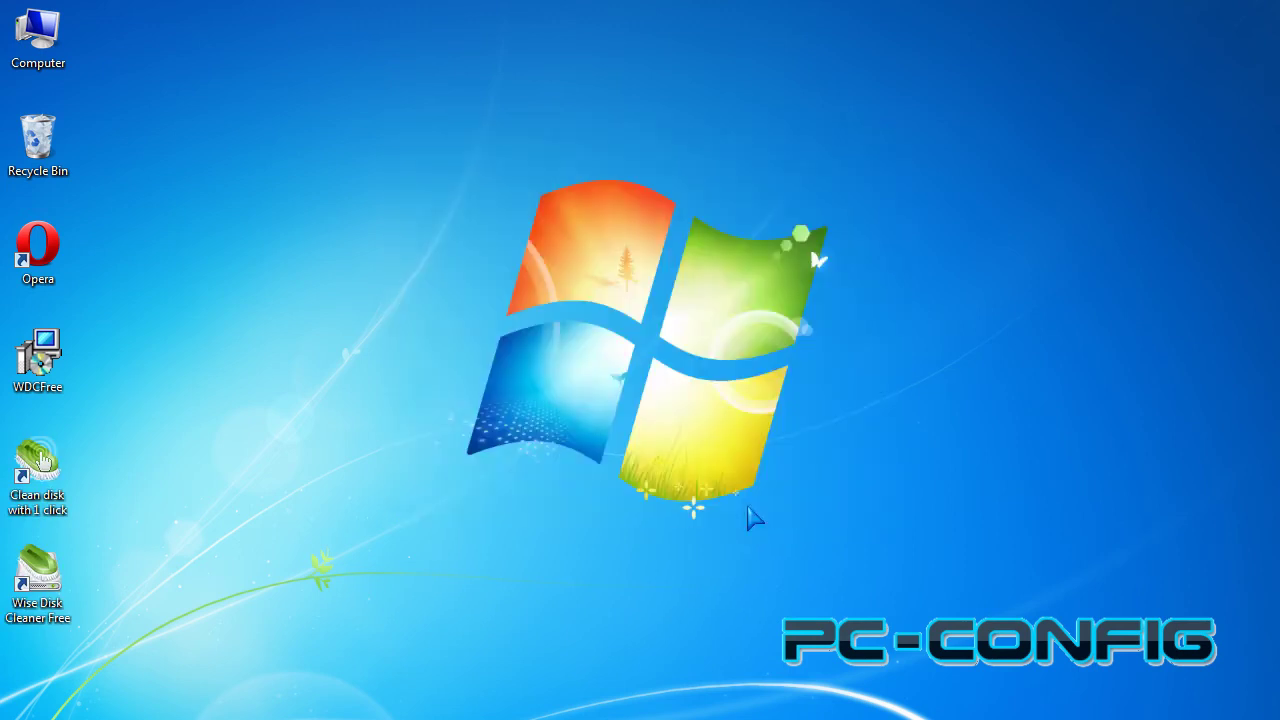
Launch Wise Disk Cleaner Free in English, skipping the manual and dismissing the wizard with "Do not show wizard at startup" enabled
{"action": "double_click", "coordinate": [66, 576]}
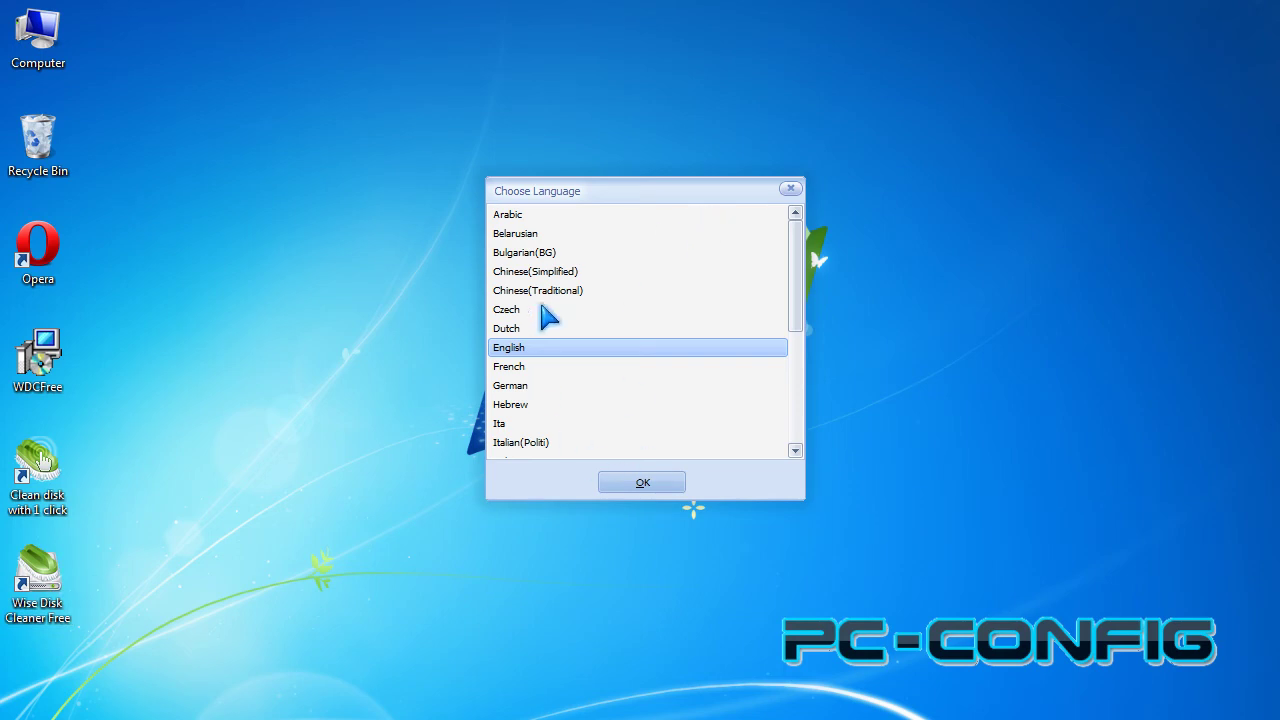
{"action": "left_click", "coordinate": [648, 486]}
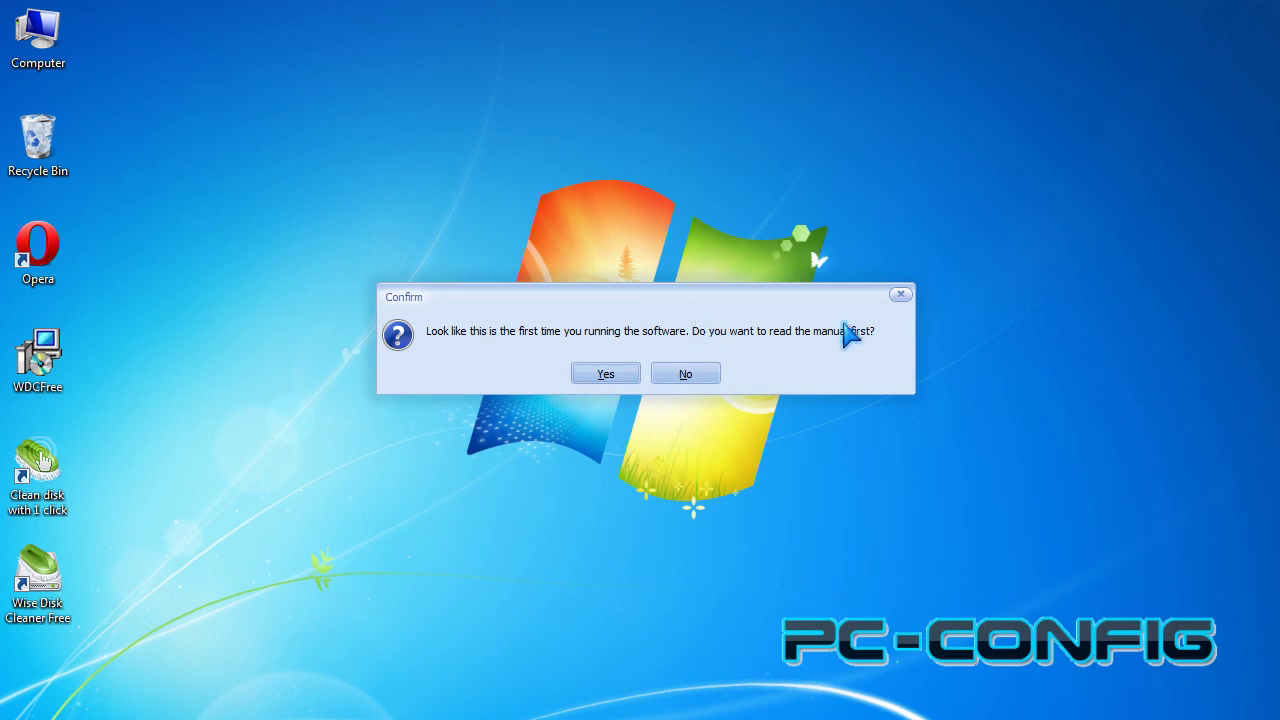
{"action": "left_click_drag", "start_coordinate": [727, 296], "coordinate": [706, 306]}
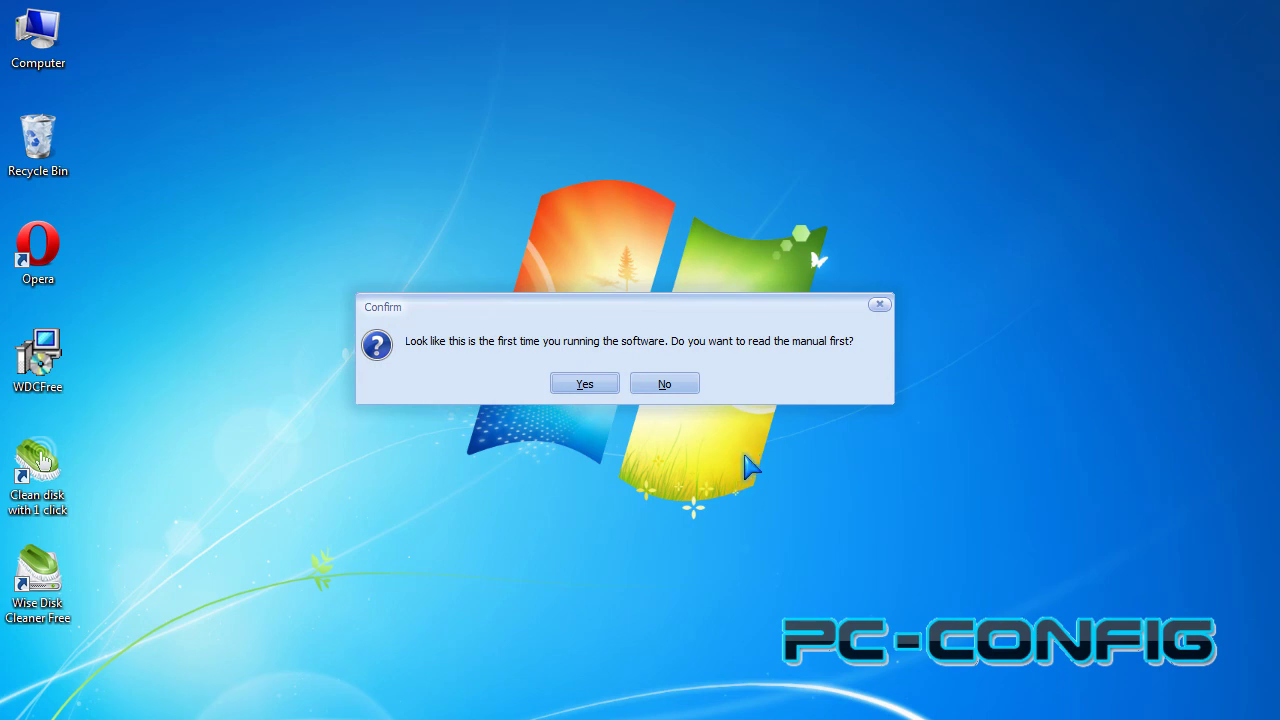
{"action": "left_click", "coordinate": [686, 389]}
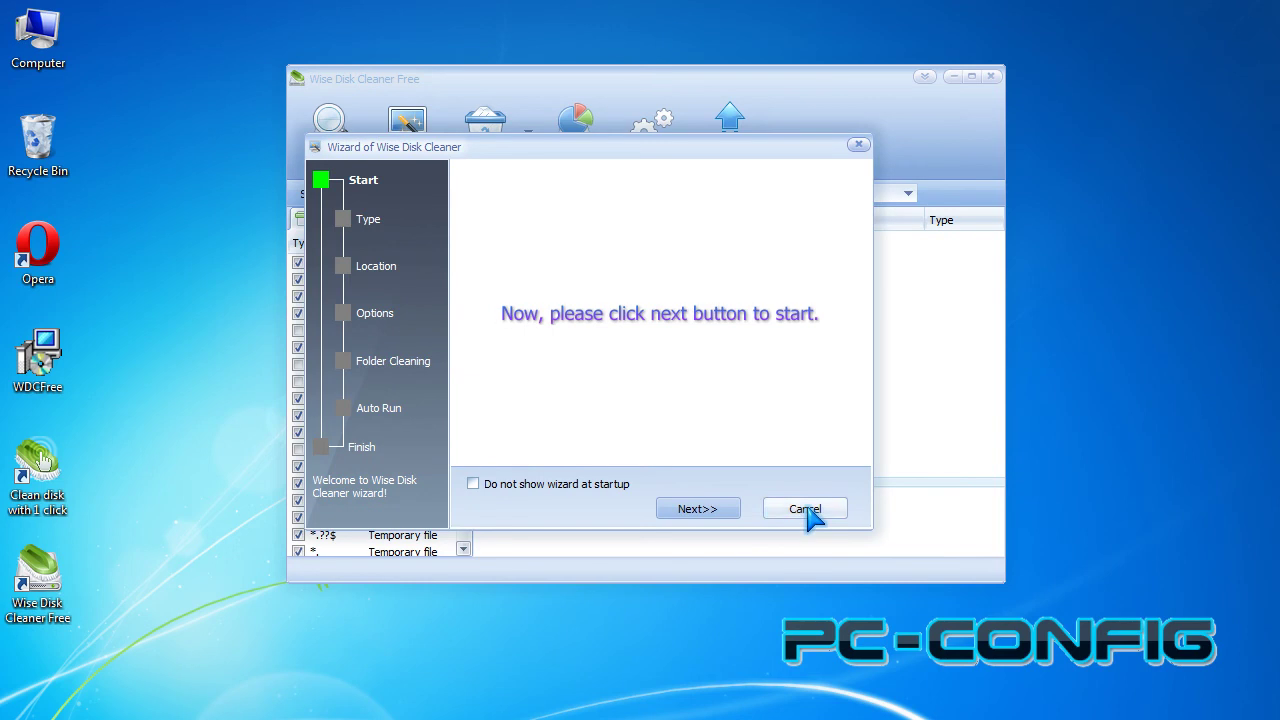
{"action": "left_click", "coordinate": [530, 484]}
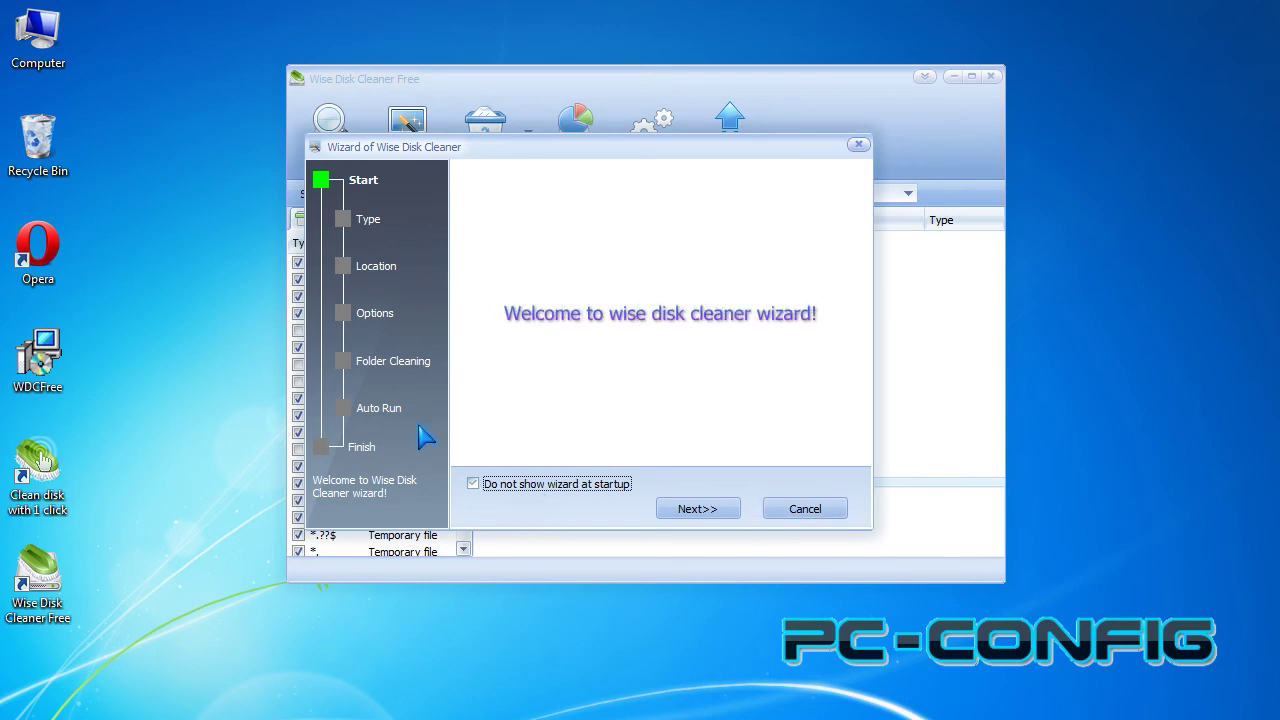
{"action": "left_click", "coordinate": [781, 512]}
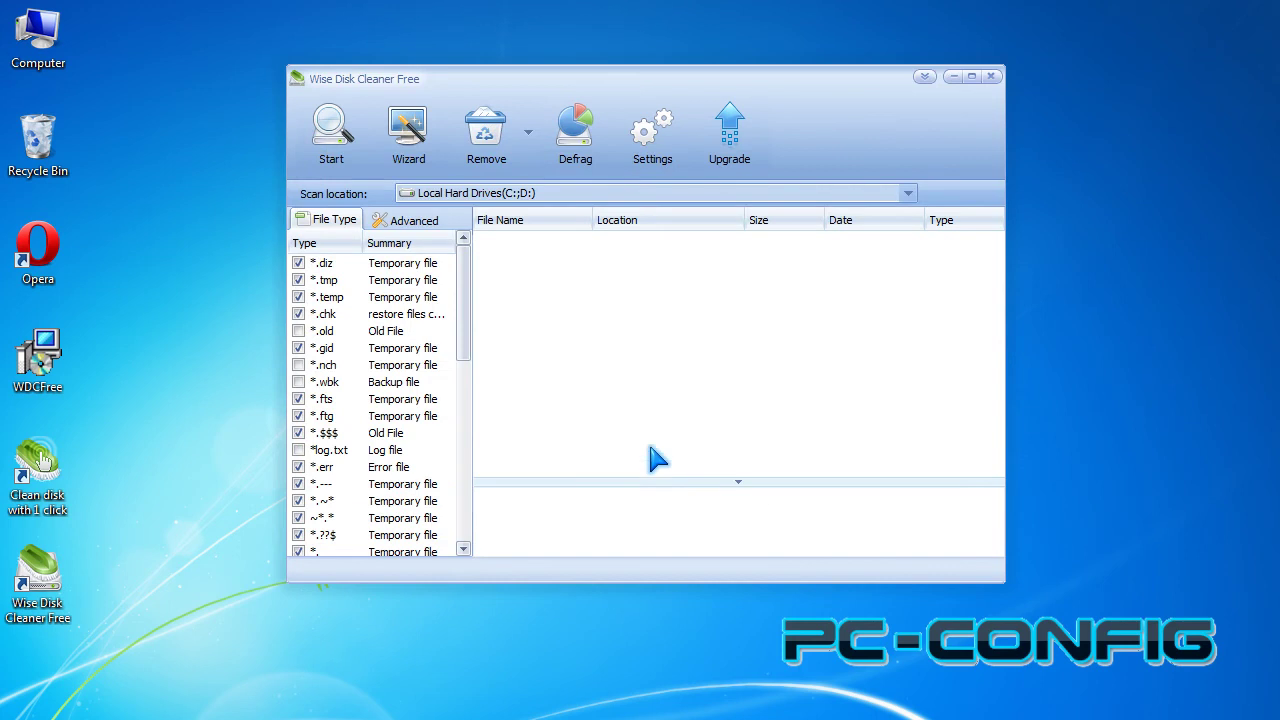
Move the Wise Disk Cleaner window up and enlarge it to fill nearly the whole screen
{"action": "left_click", "coordinate": [433, 80]}
{"action": "left_click_drag", "start_coordinate": [417, 63], "coordinate": [412, 19]}
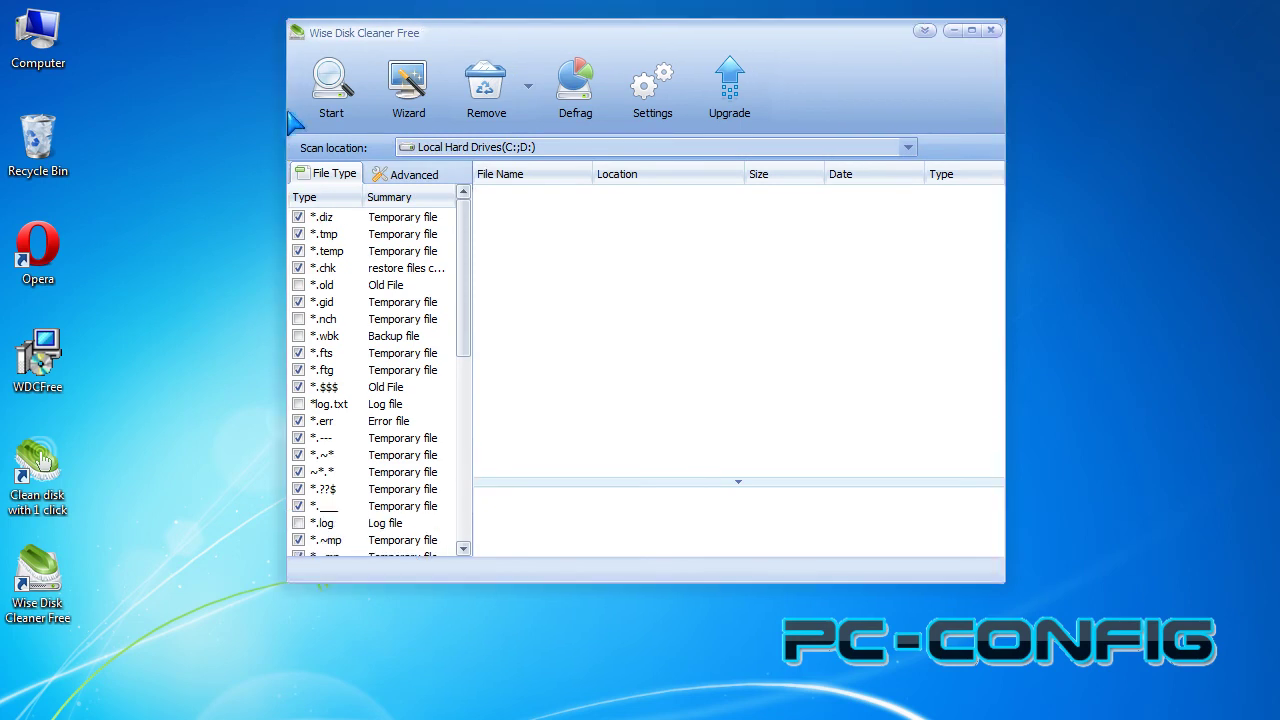
{"action": "left_click_drag", "start_coordinate": [285, 111], "coordinate": [13, 121]}
{"action": "left_click_drag", "start_coordinate": [1006, 292], "coordinate": [1276, 316]}
{"action": "left_click_drag", "start_coordinate": [927, 584], "coordinate": [924, 698]}
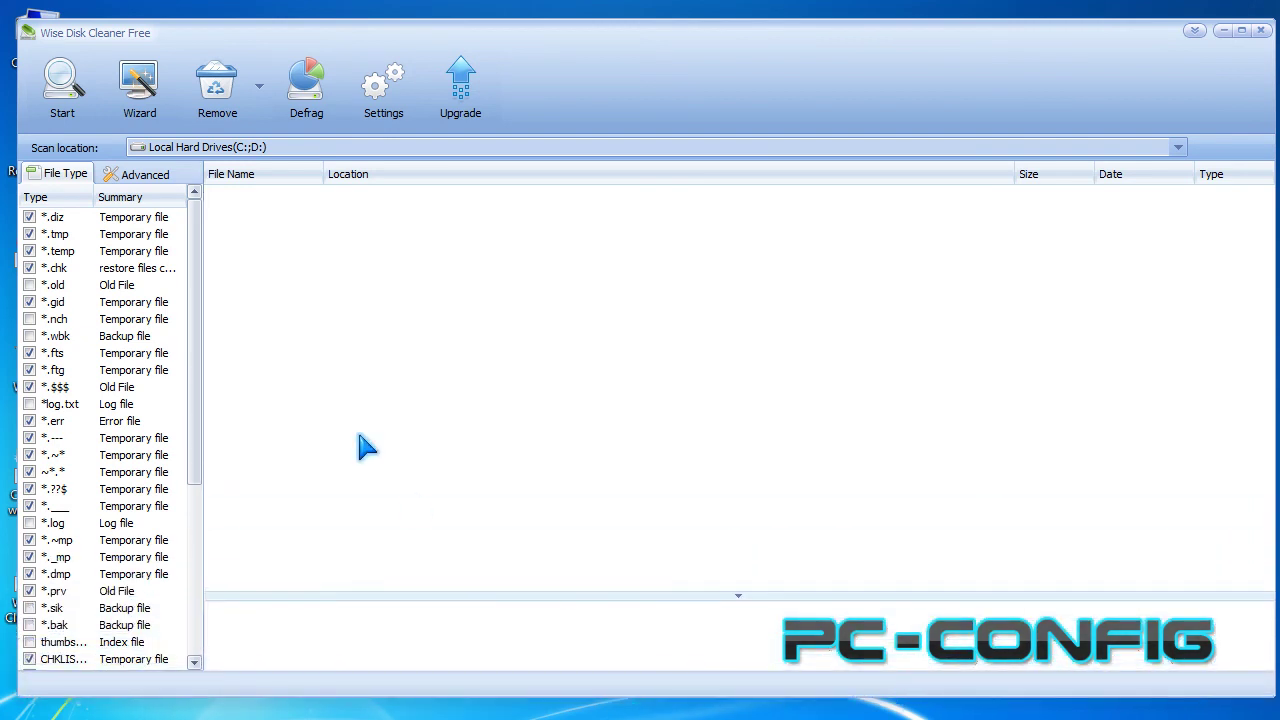
Include every remaining unchecked file type in the scan, from *.old, *.nch and *.wbk through to log*.txt and *.log?
{"action": "left_click_drag", "start_coordinate": [198, 247], "coordinate": [235, 212]}
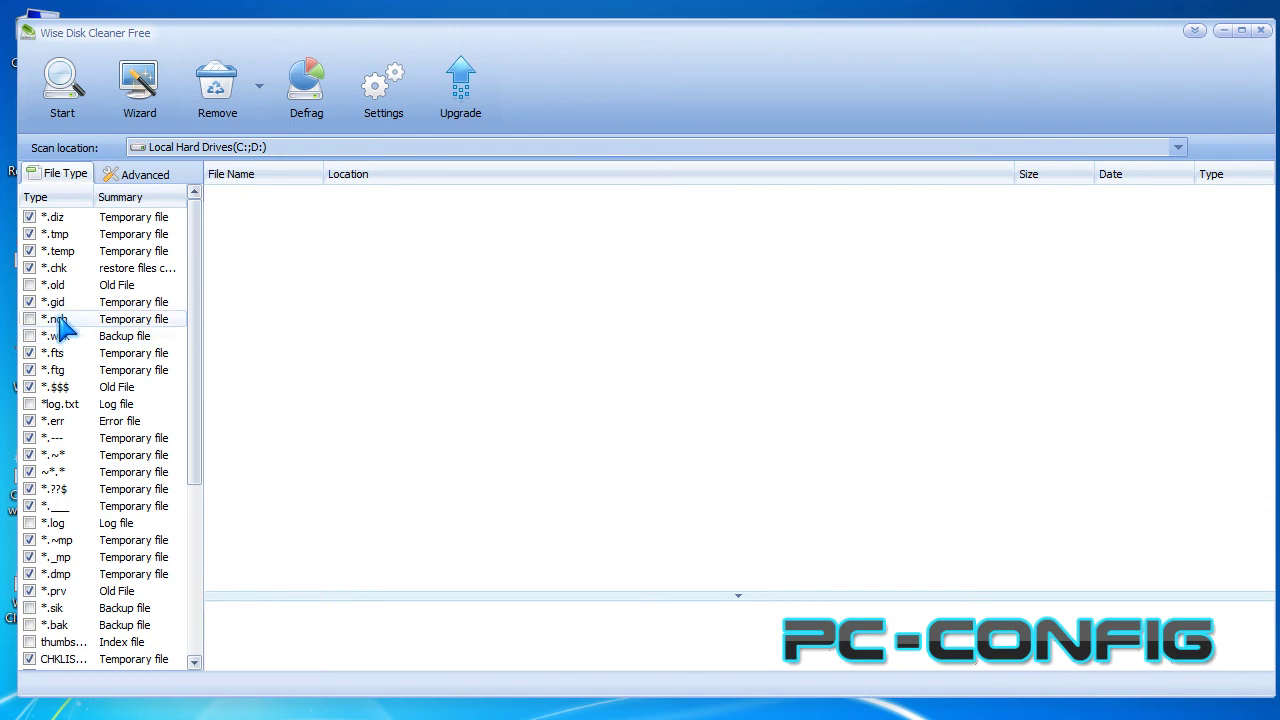
{"action": "left_click", "coordinate": [30, 285]}
{"action": "left_click", "coordinate": [30, 319]}
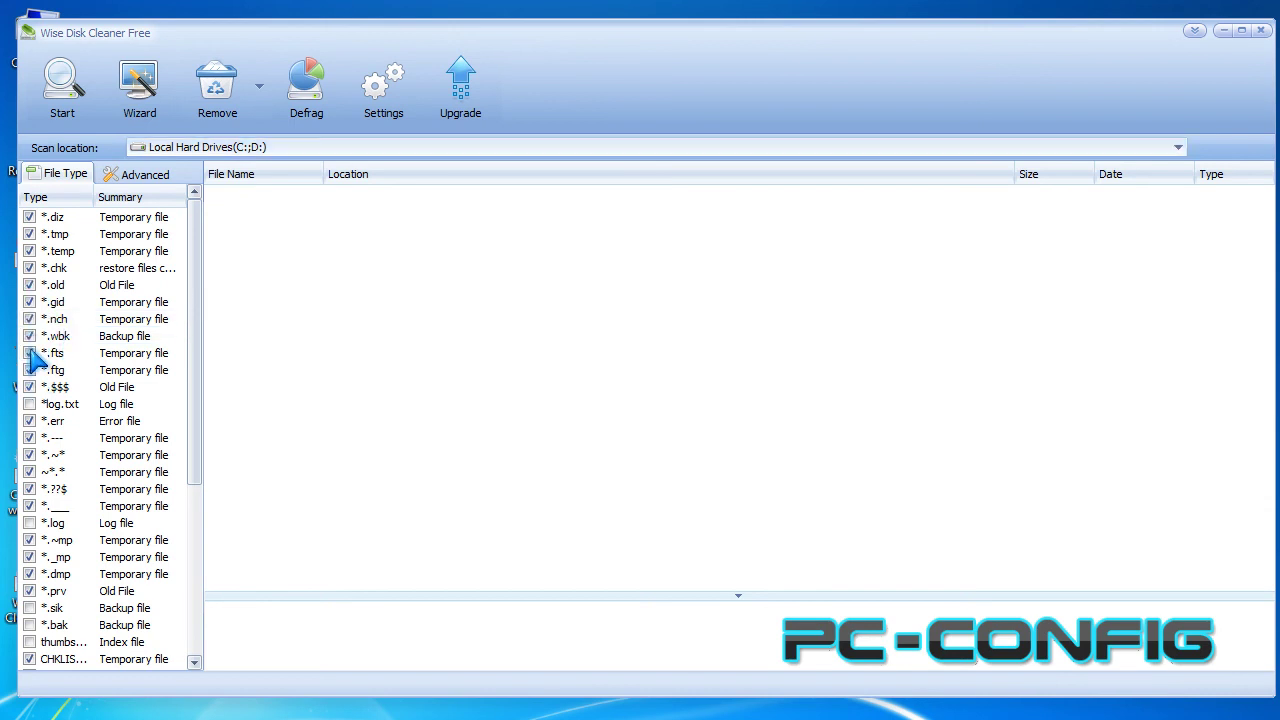
{"action": "left_click", "coordinate": [31, 406]}
{"action": "scroll", "coordinate": [40, 450], "scroll_direction": "down", "scroll_amount": 1}
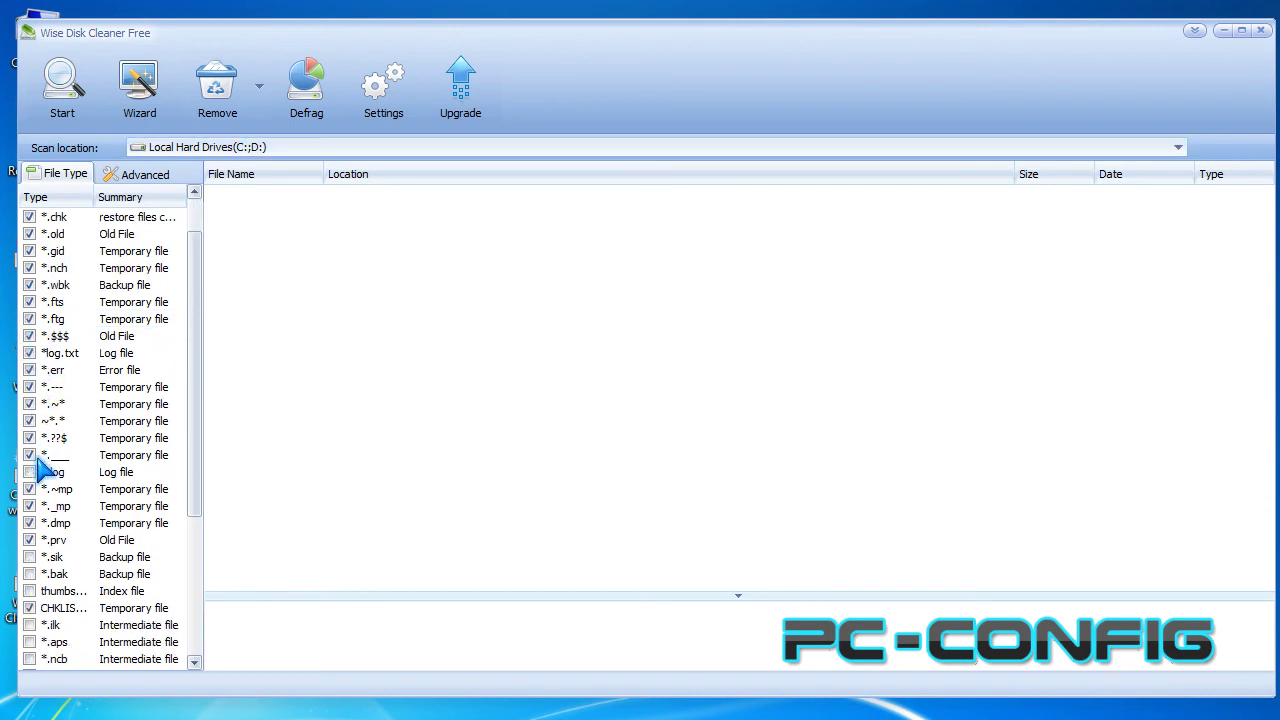
{"action": "scroll", "coordinate": [42, 523], "scroll_direction": "down", "scroll_amount": 1}
{"action": "left_click", "coordinate": [30, 523]}
{"action": "left_click", "coordinate": [30, 540]}
{"action": "scroll", "coordinate": [40, 543], "scroll_direction": "down", "scroll_amount": 1}
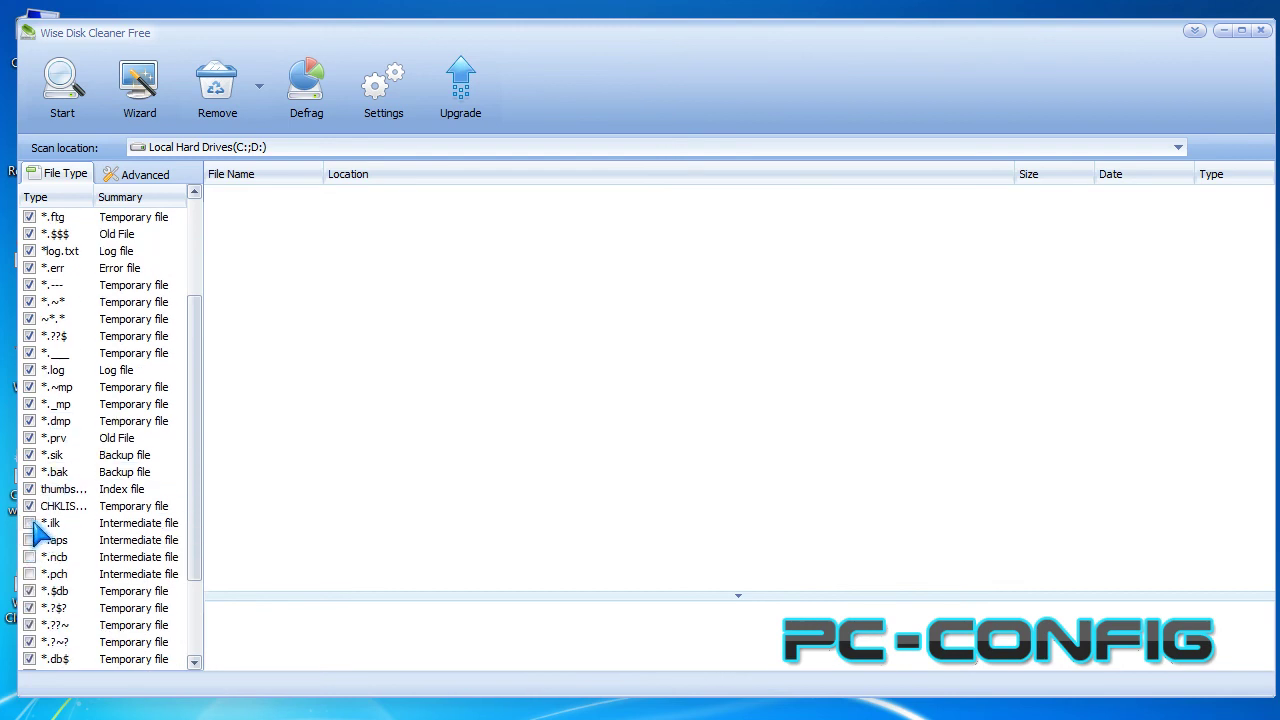
{"action": "scroll", "coordinate": [30, 560], "scroll_direction": "down", "scroll_amount": 2}
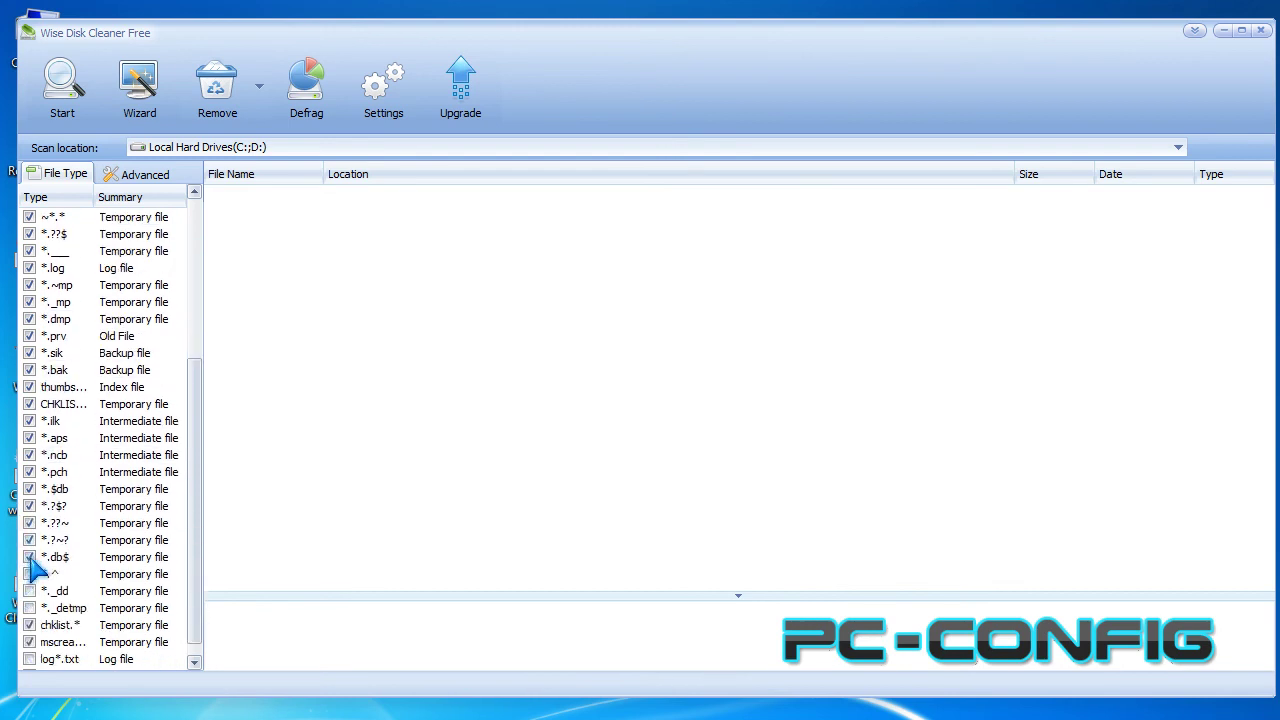
{"action": "left_click", "coordinate": [30, 608]}
{"action": "scroll", "coordinate": [36, 600], "scroll_direction": "down", "scroll_amount": 1}
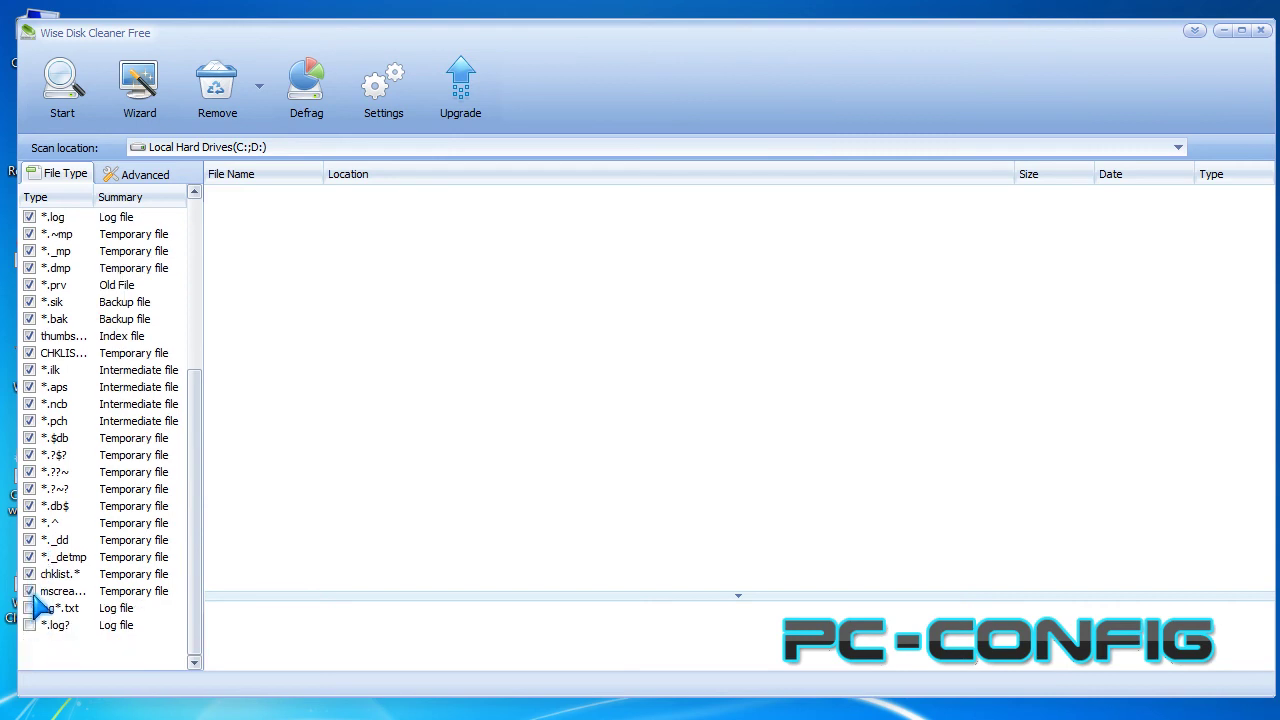
{"action": "left_click", "coordinate": [30, 625]}
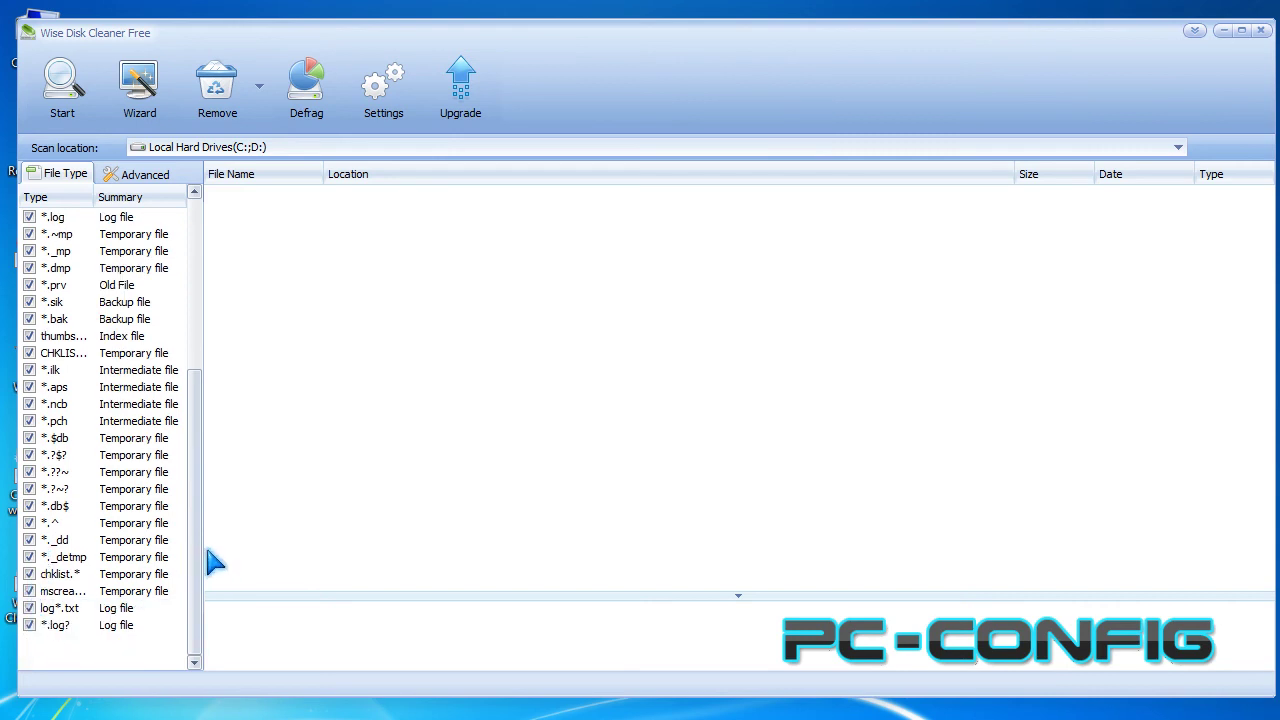
{"action": "left_click_drag", "start_coordinate": [200, 533], "coordinate": [205, 229]}
{"action": "mouse_move", "coordinate": [205, 281]}
{"action": "left_mouse_down"}
{"action": "mouse_move", "coordinate": [191, 509]}
{"action": "mouse_move", "coordinate": [208, 264]}
{"action": "left_mouse_up"}
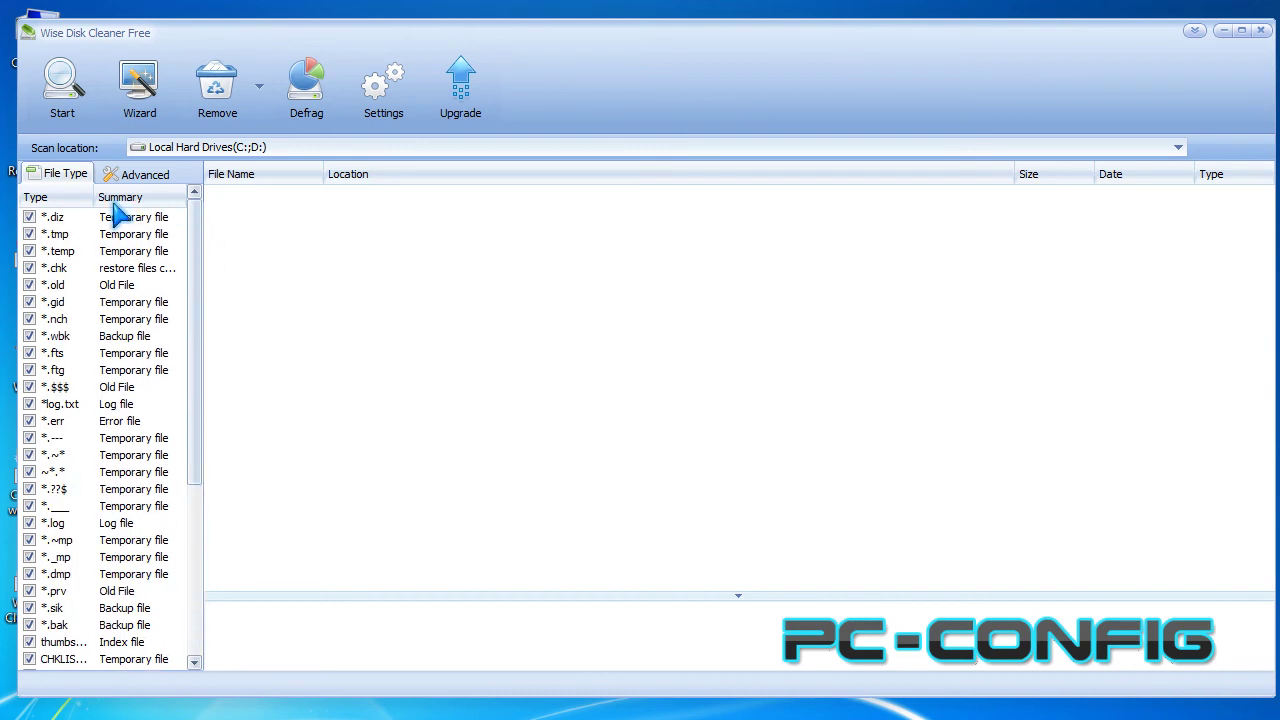
Scan local hard drives C: and D: for the selected file types and look over the found files
{"action": "left_click", "coordinate": [62, 88]}
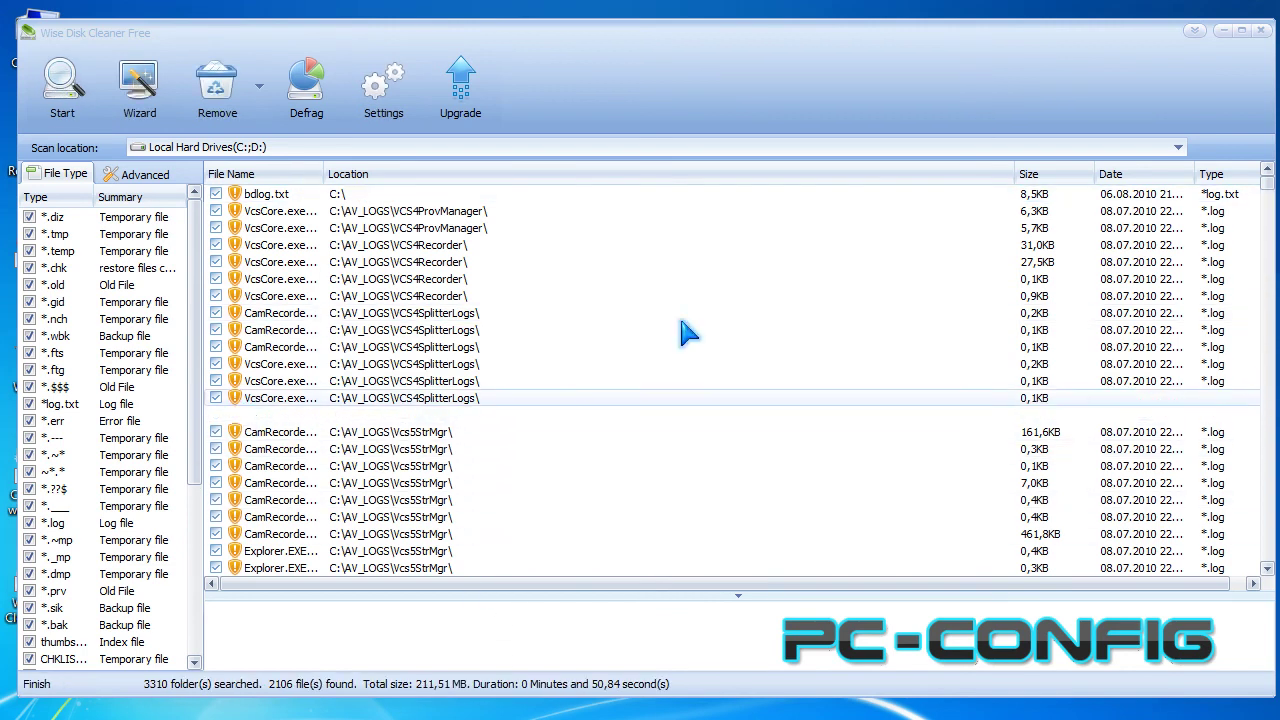
{"action": "left_click", "coordinate": [1274, 200]}
{"action": "mouse_move", "coordinate": [1274, 200]}
{"action": "left_mouse_down"}
{"action": "mouse_move", "coordinate": [1268, 232]}
{"action": "mouse_move", "coordinate": [1268, 185]}
{"action": "left_mouse_up"}
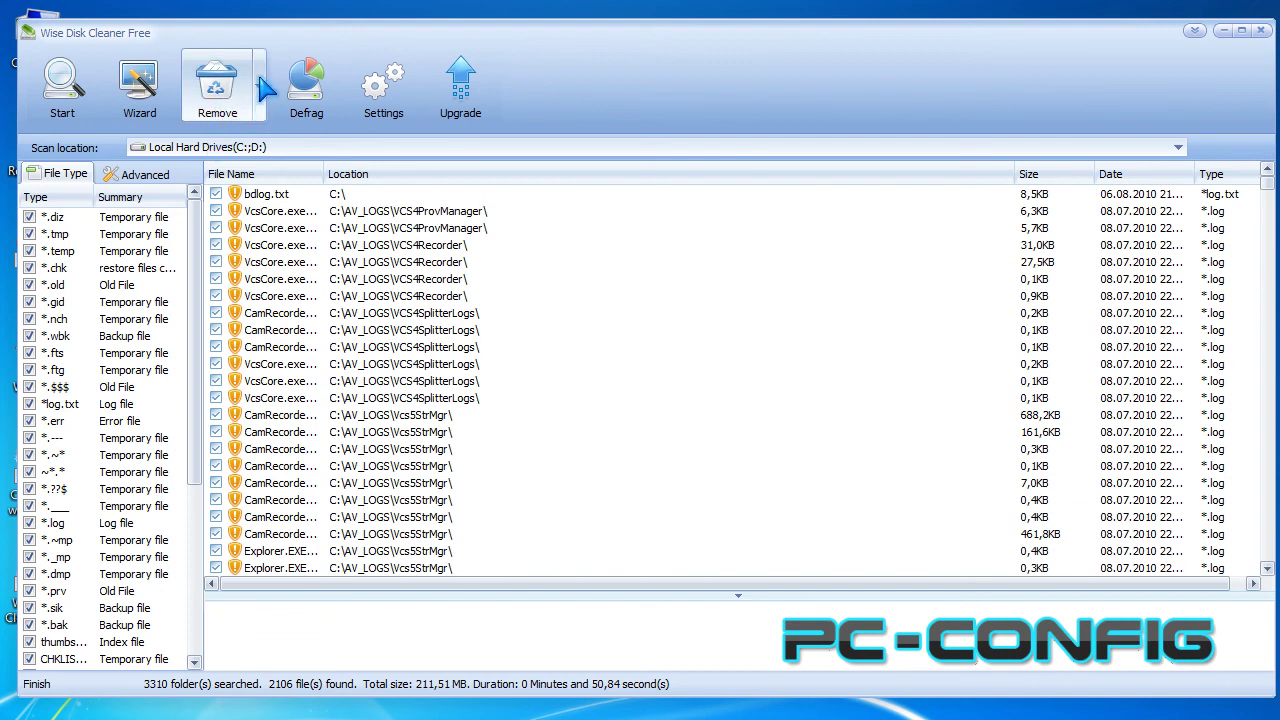
Review the removal modes and scan location choices, and view the wizard's start page before cancelling it
{"action": "left_click", "coordinate": [259, 84]}
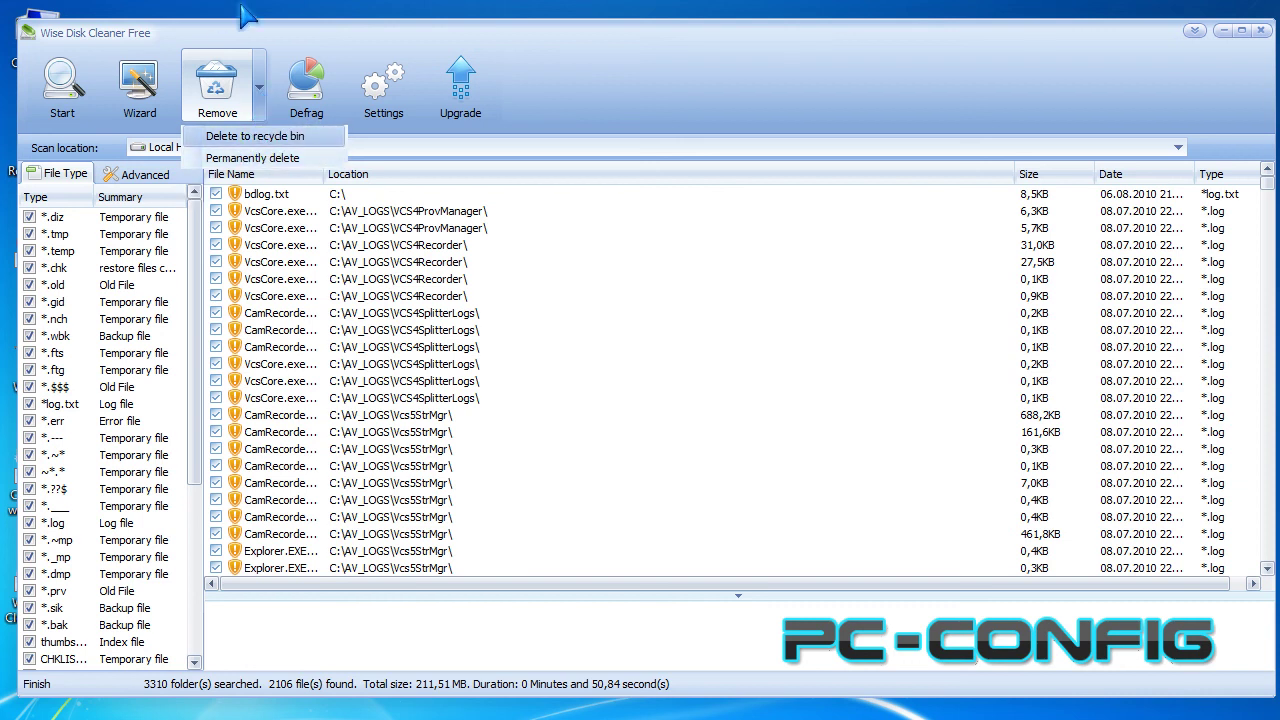
{"action": "left_click", "coordinate": [492, 147]}
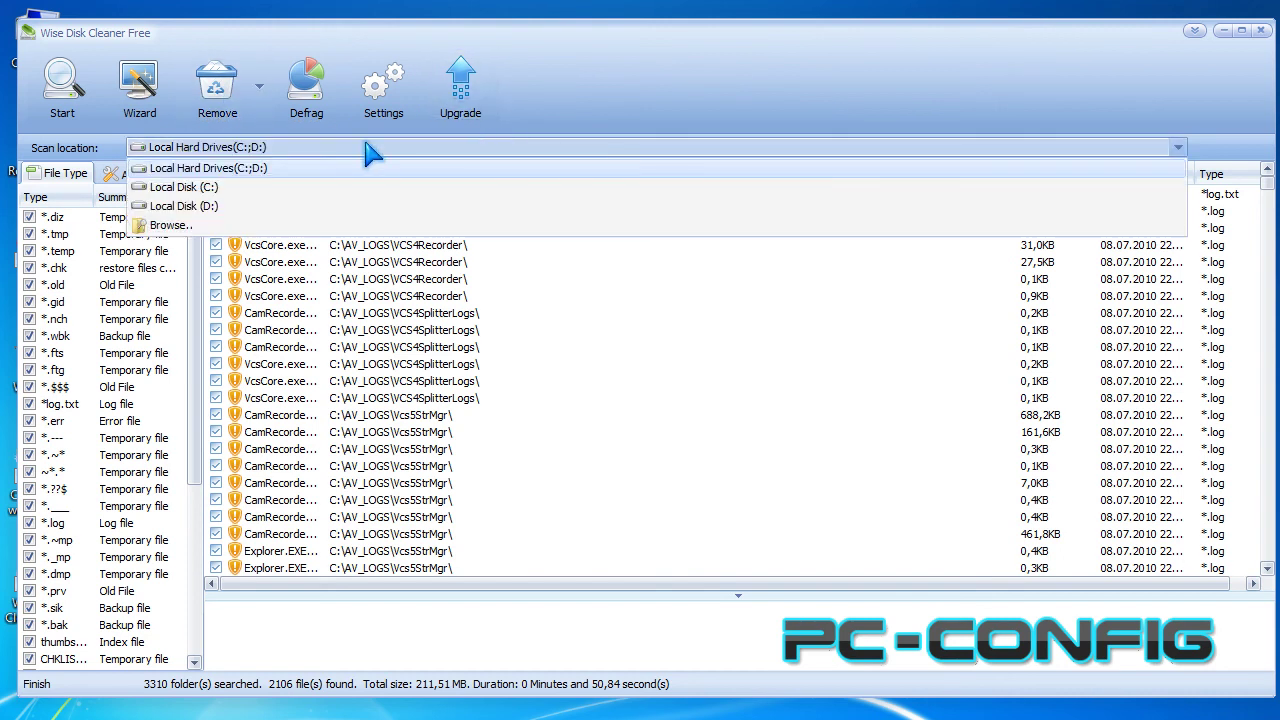
{"action": "left_click", "coordinate": [139, 85]}
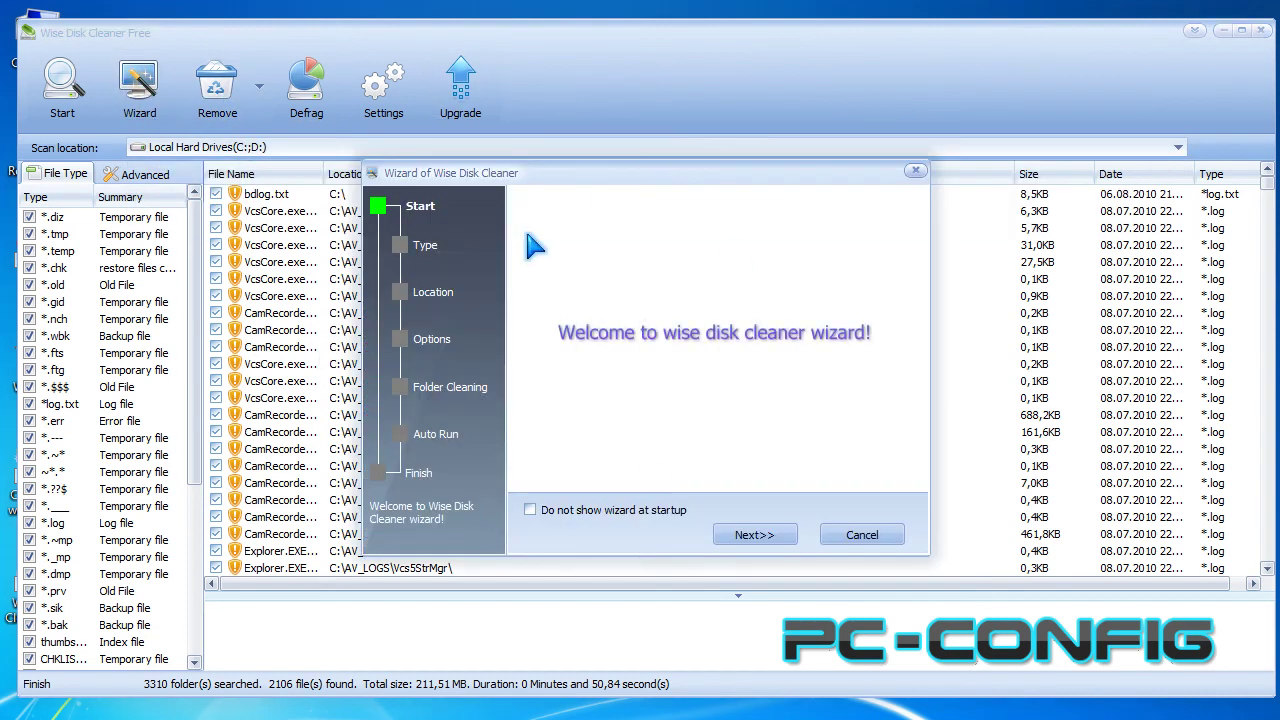
{"action": "left_click", "coordinate": [890, 538]}
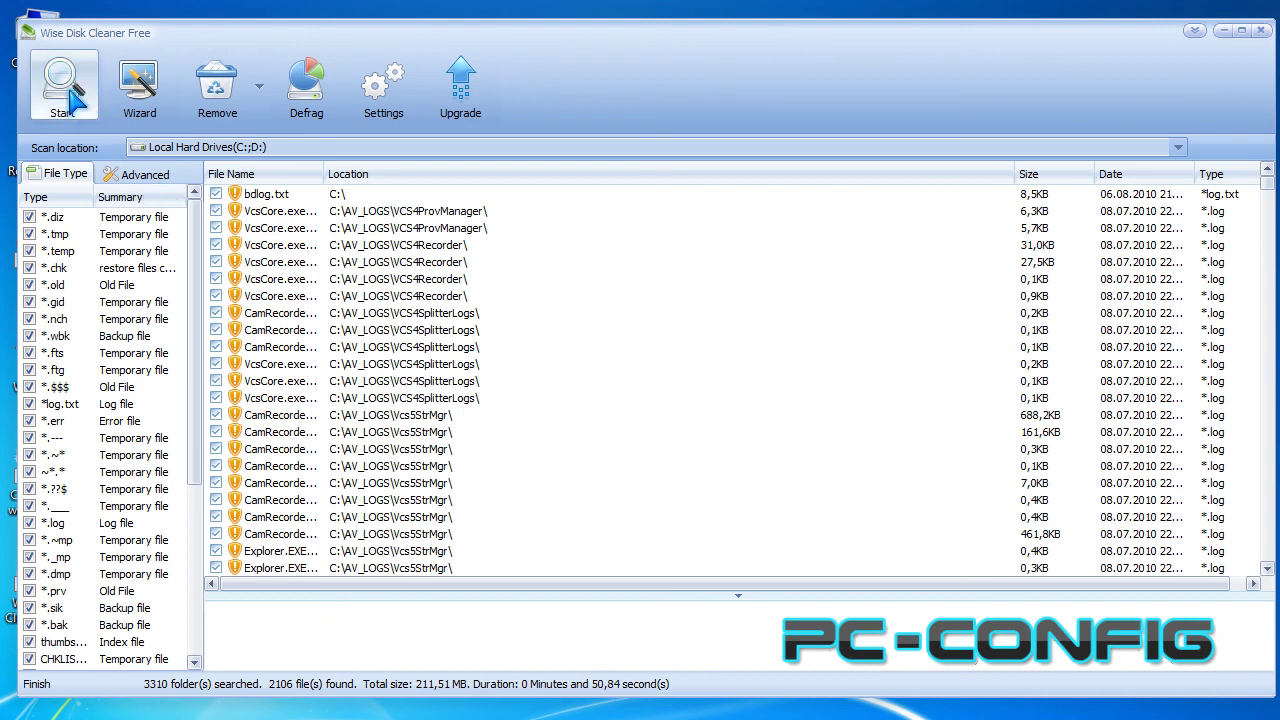
Open Disk Defrag for drives C: and D:, try its Defragment and Optimization actions, and close it
{"action": "left_click", "coordinate": [307, 90]}
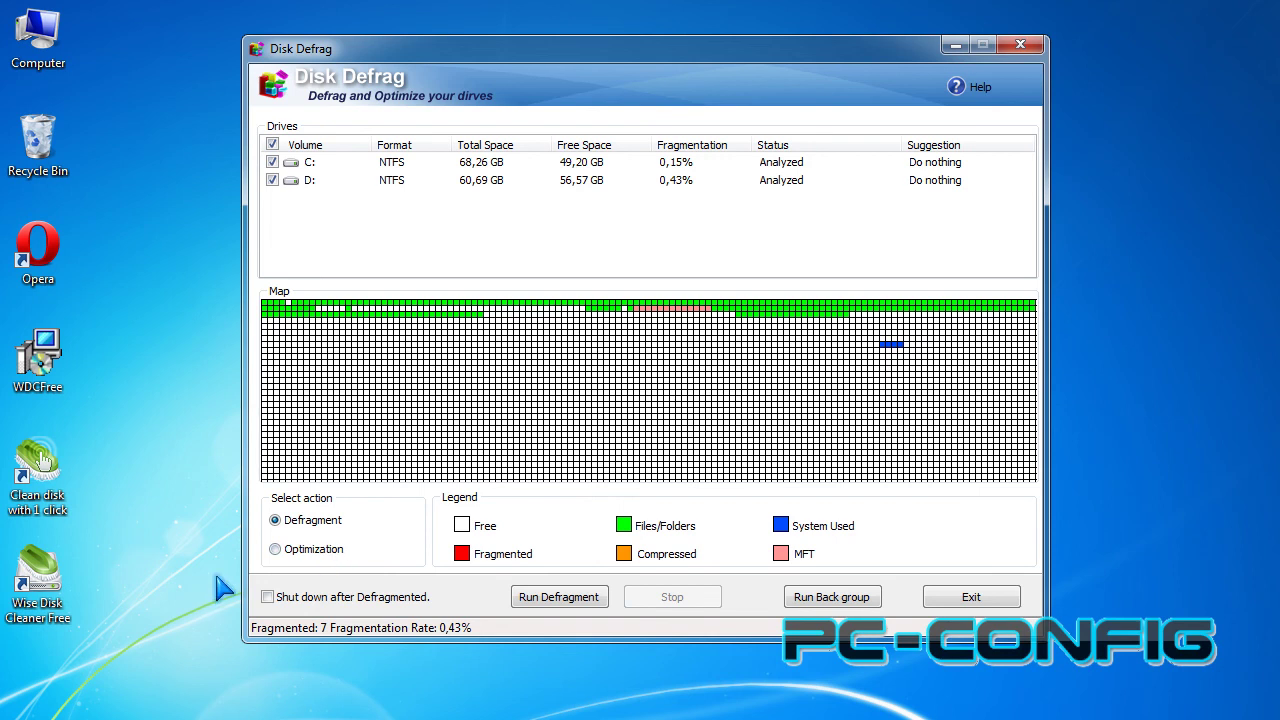
{"action": "left_click", "coordinate": [275, 549]}
{"action": "left_click", "coordinate": [304, 524]}
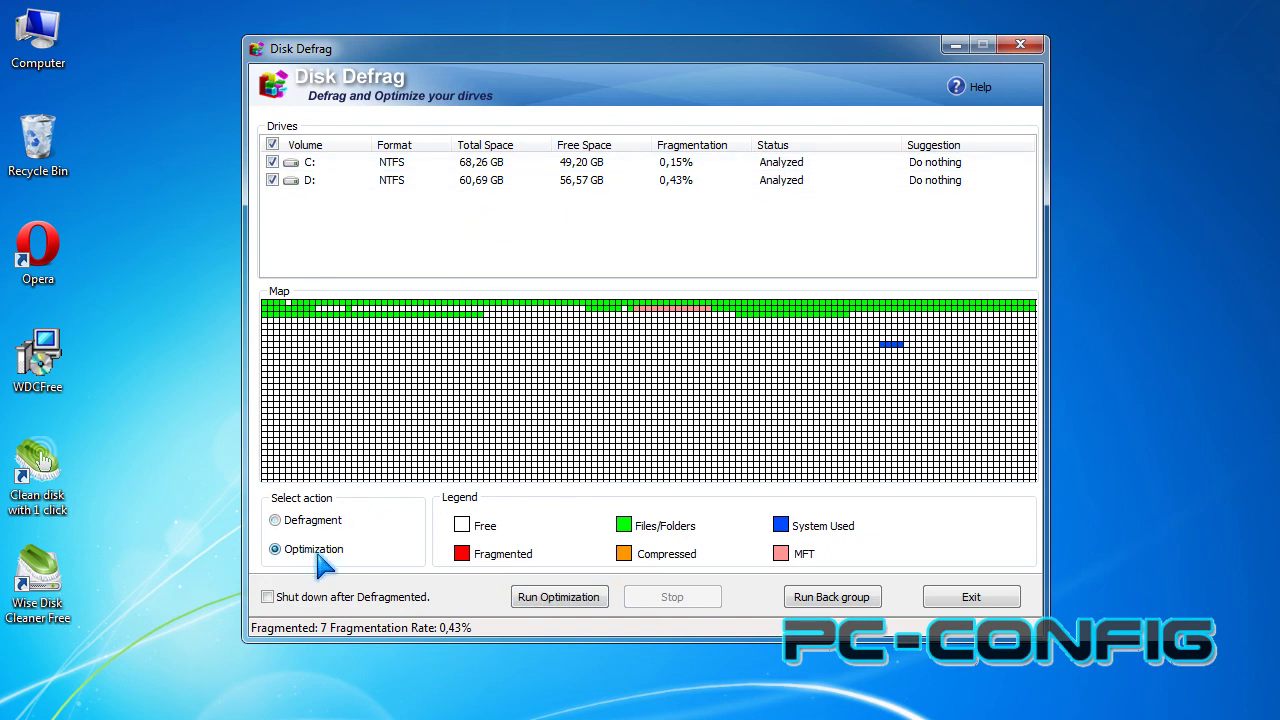
{"action": "left_click", "coordinate": [557, 598]}
{"action": "left_click", "coordinate": [1036, 44]}
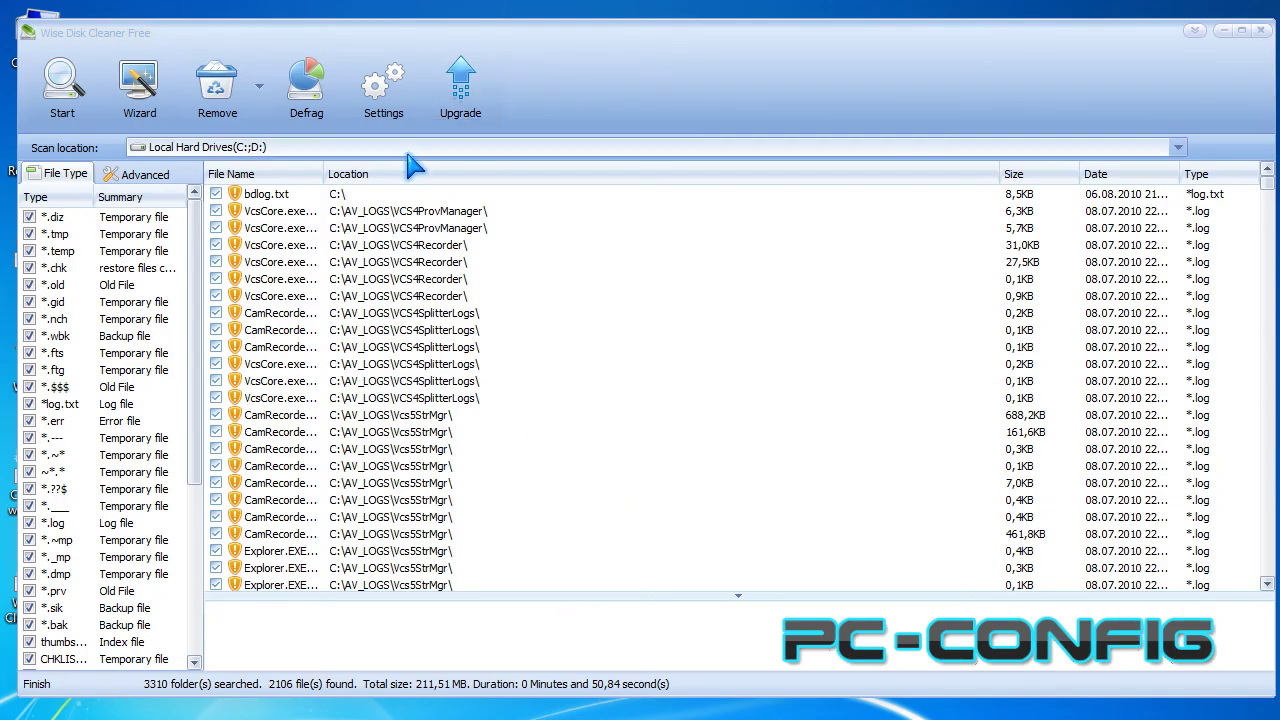
In the general options, disable the wizard at start and automatic promotion messages, and set the new version check to Never
{"action": "left_click", "coordinate": [383, 92]}
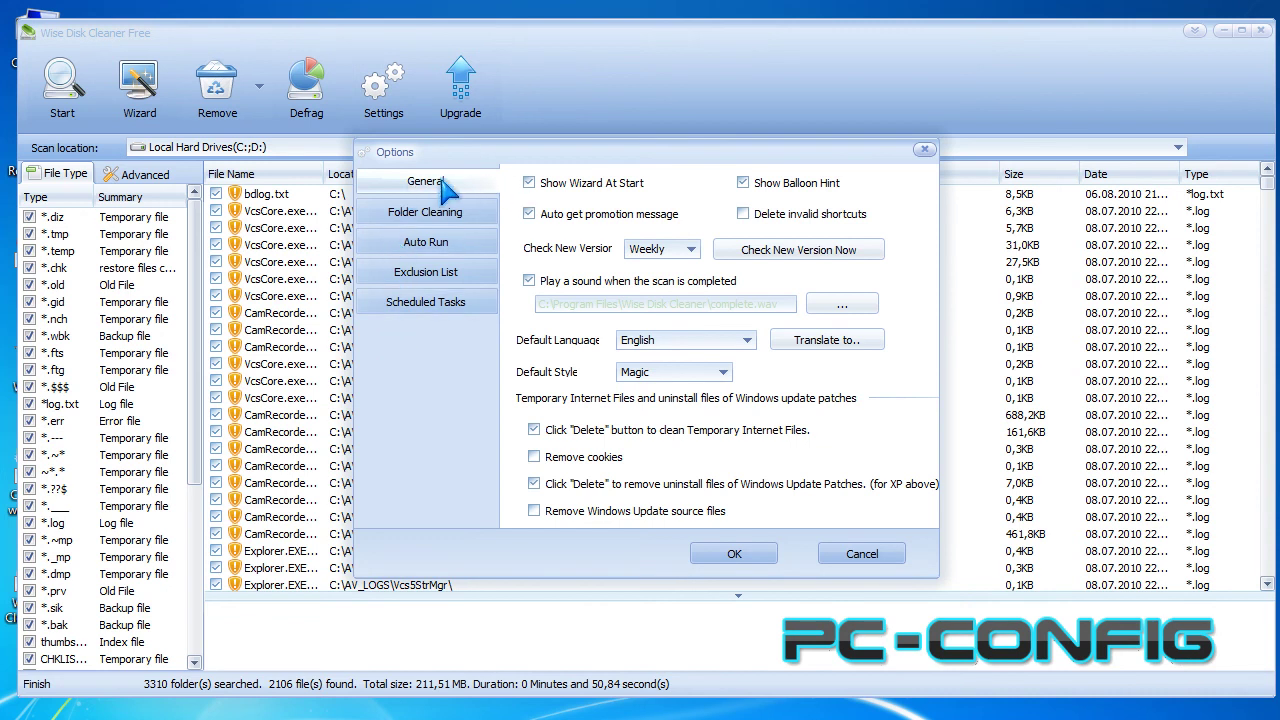
{"action": "left_click", "coordinate": [588, 186]}
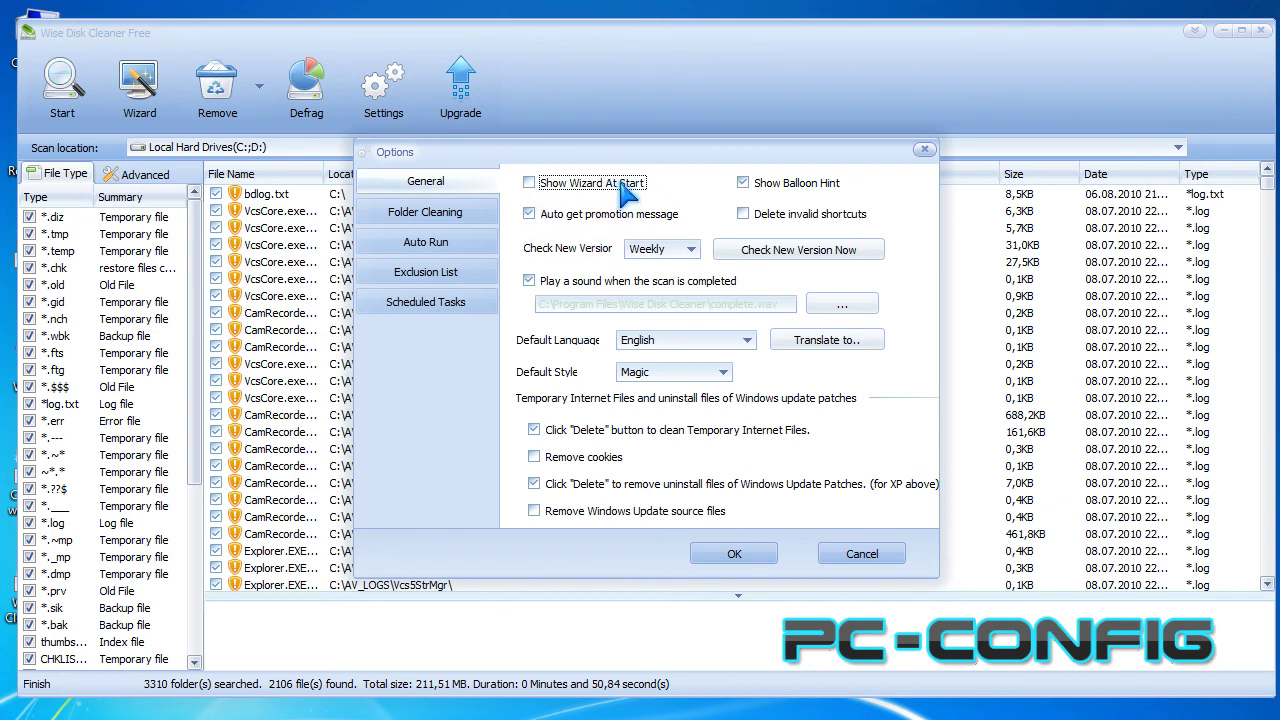
{"action": "left_click", "coordinate": [566, 216]}
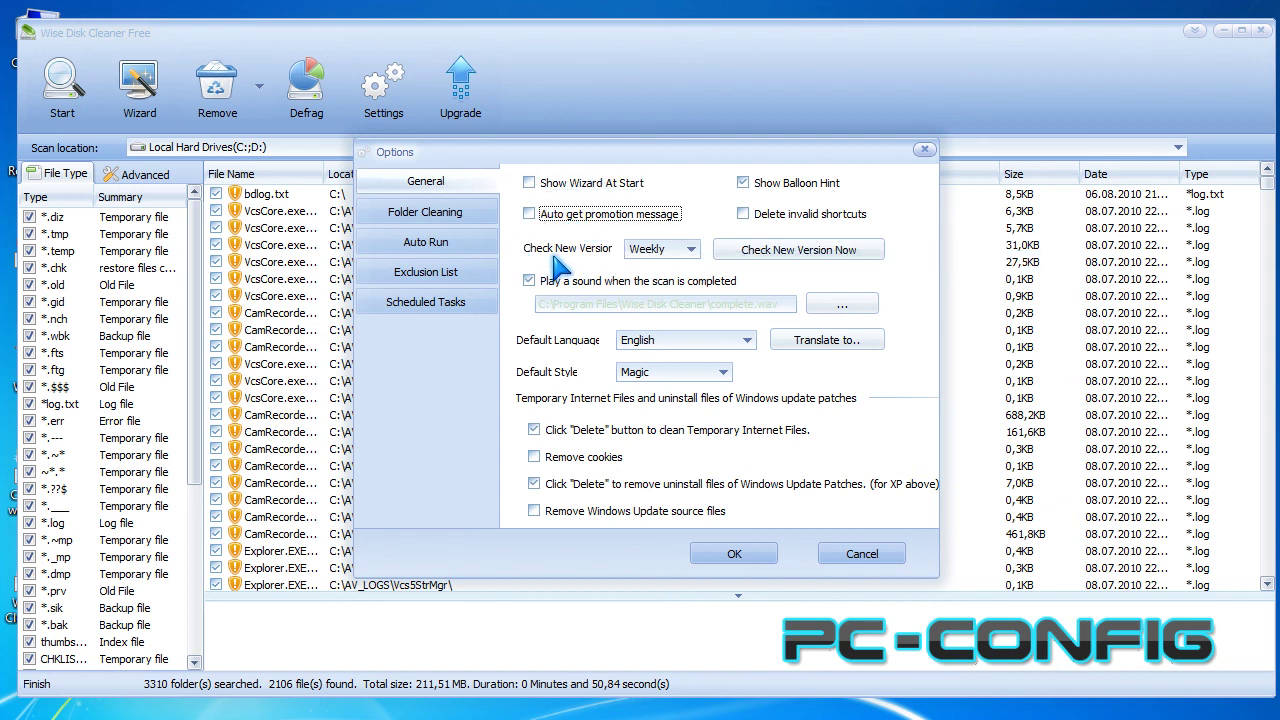
{"action": "left_click", "coordinate": [634, 257]}
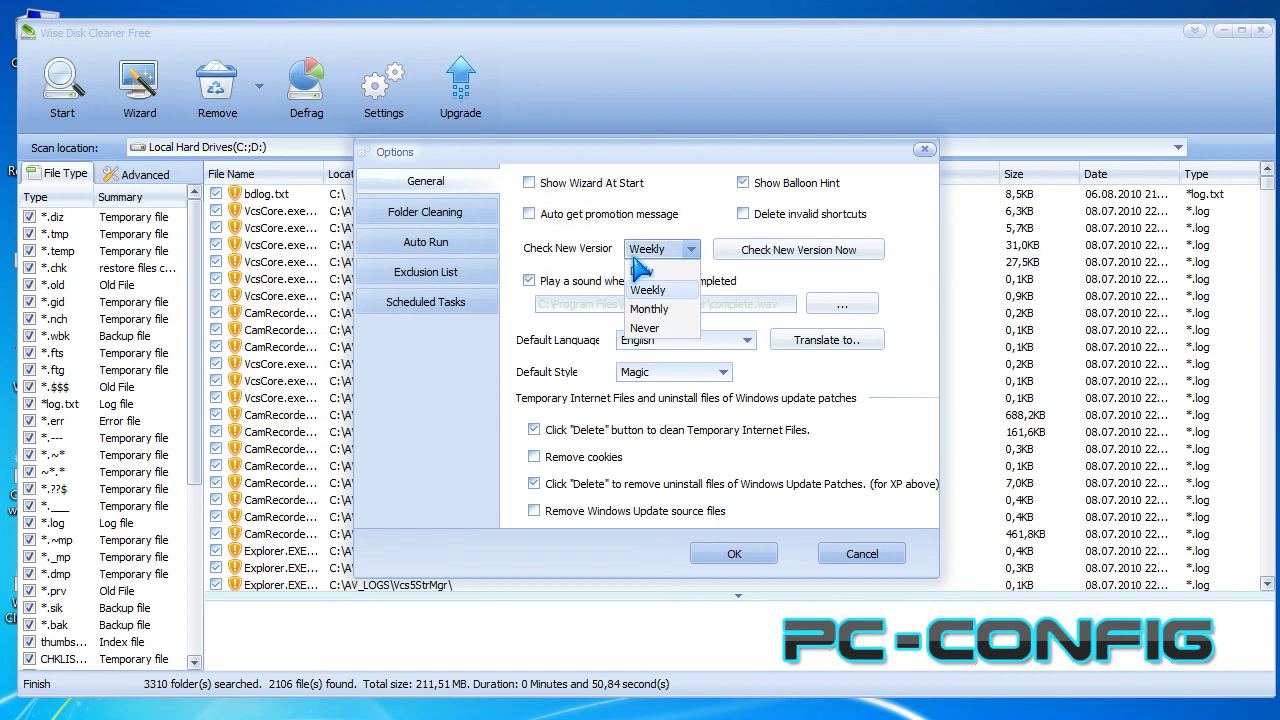
{"action": "left_click", "coordinate": [642, 327]}
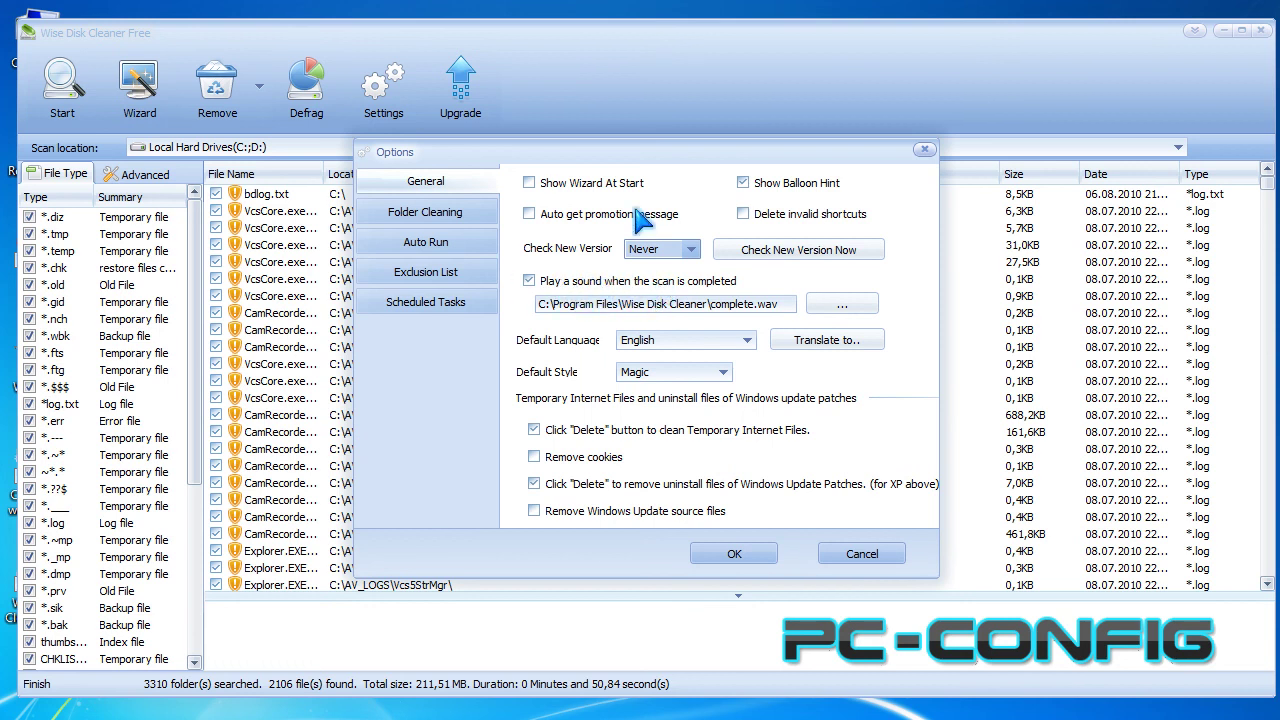
Shift the Options dialog slightly, view the default language choices and keep Magic as the default style
{"action": "left_click_drag", "start_coordinate": [624, 152], "coordinate": [590, 140]}
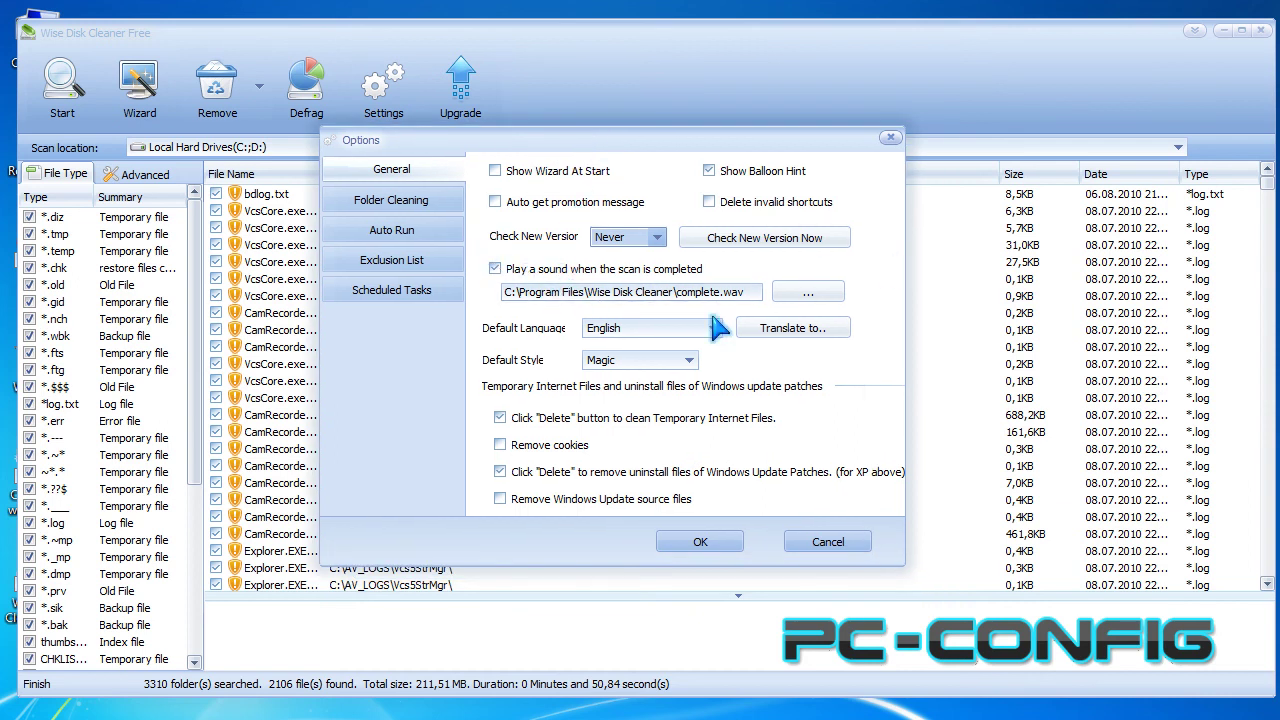
{"action": "double_click", "coordinate": [680, 343]}
{"action": "left_click", "coordinate": [677, 360]}
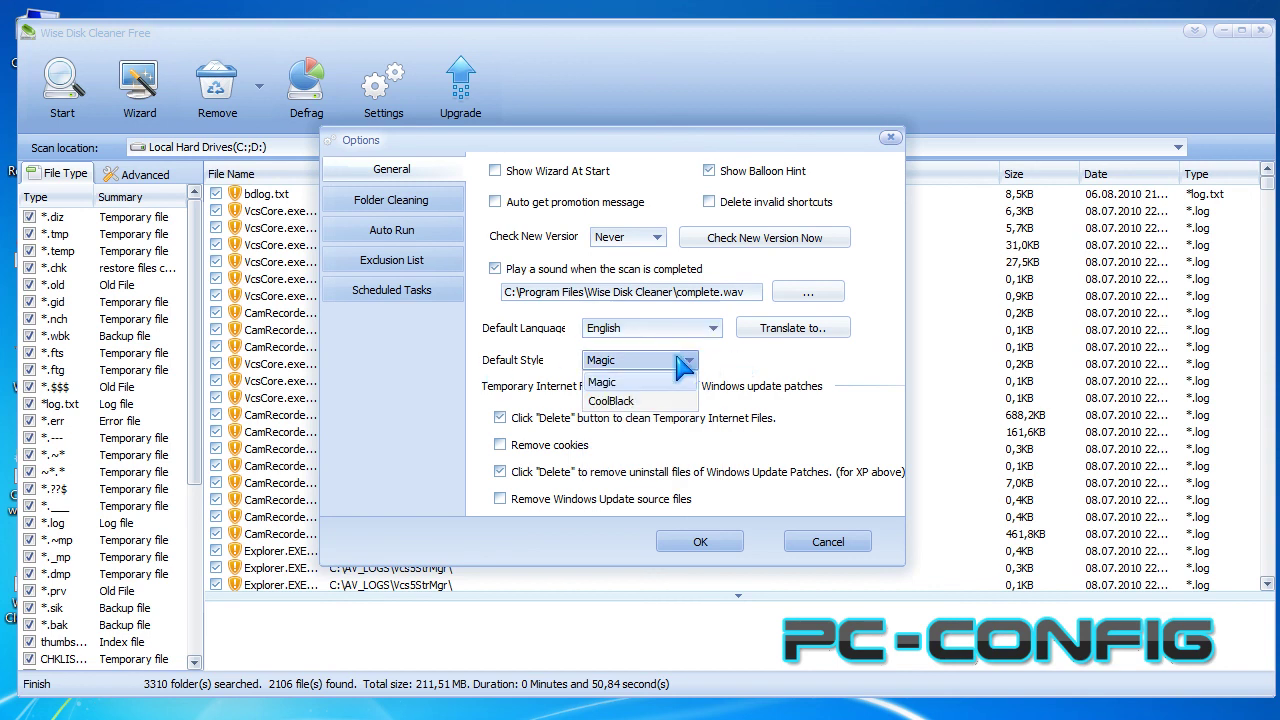
{"action": "left_click", "coordinate": [652, 382]}
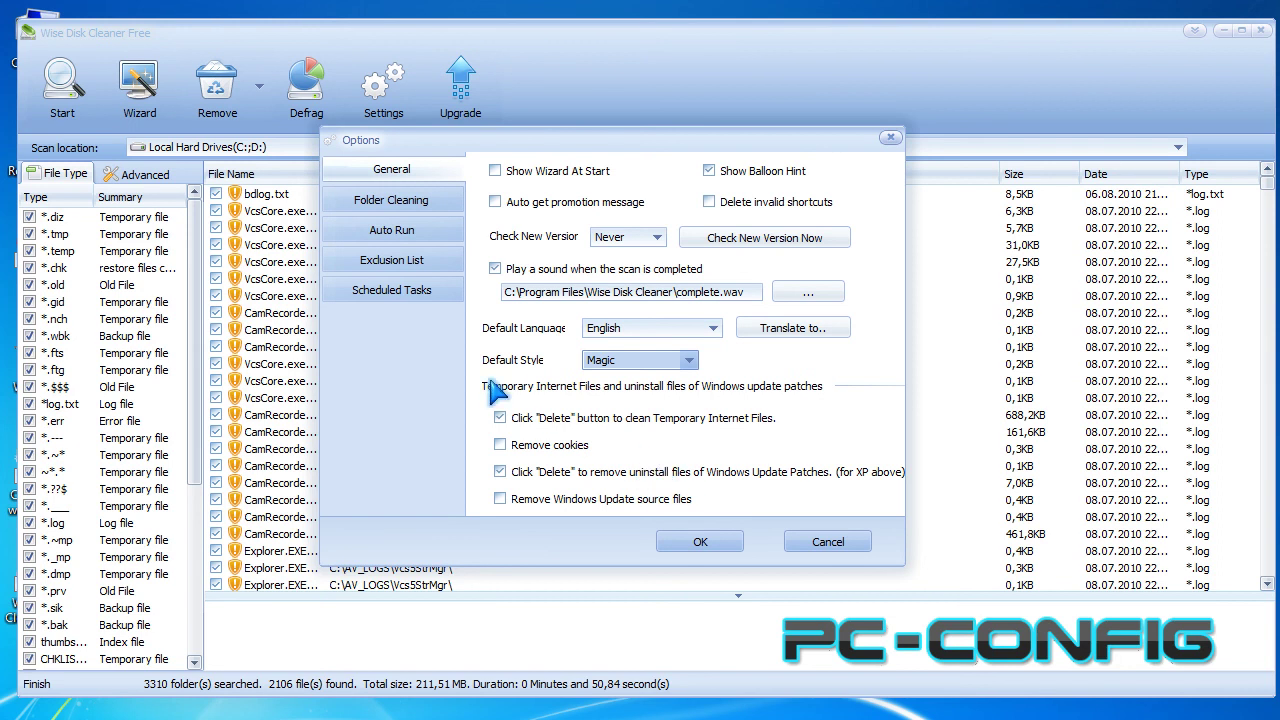
Review the Folder Cleaning, Auto Run and Exclusion List settings in the Options dialog
{"action": "left_click", "coordinate": [390, 215]}
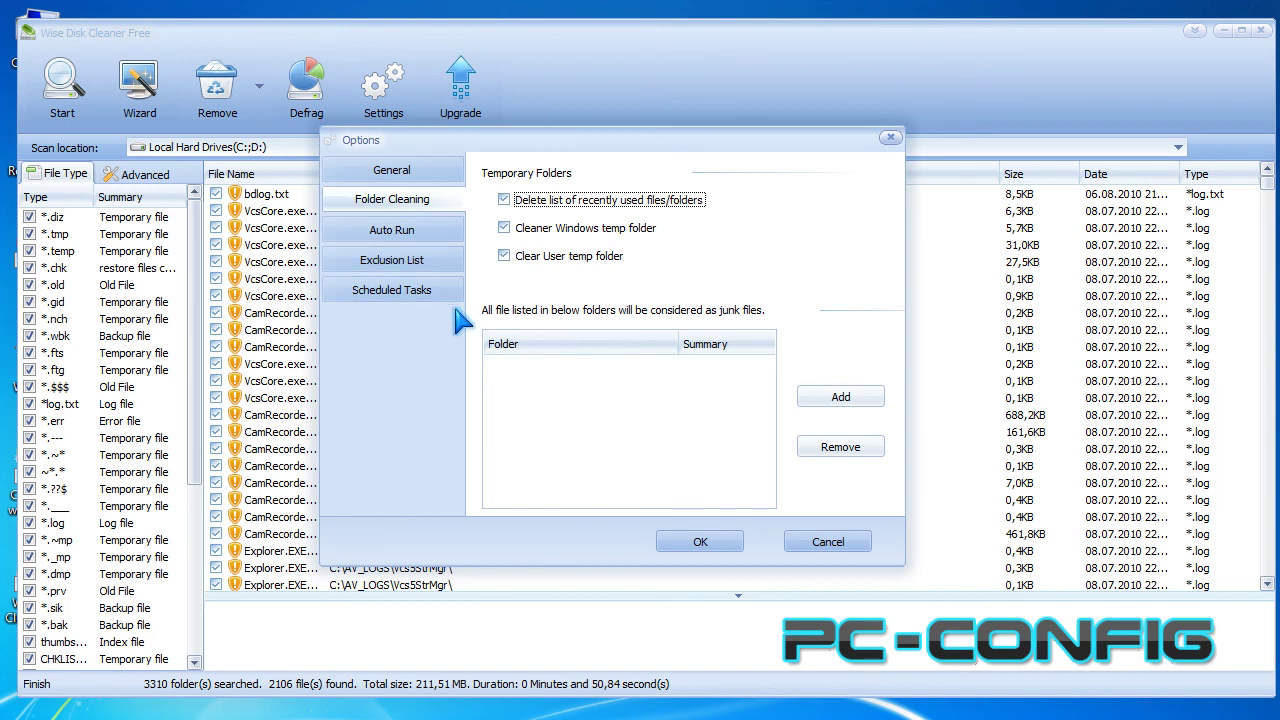
{"action": "left_click", "coordinate": [419, 236]}
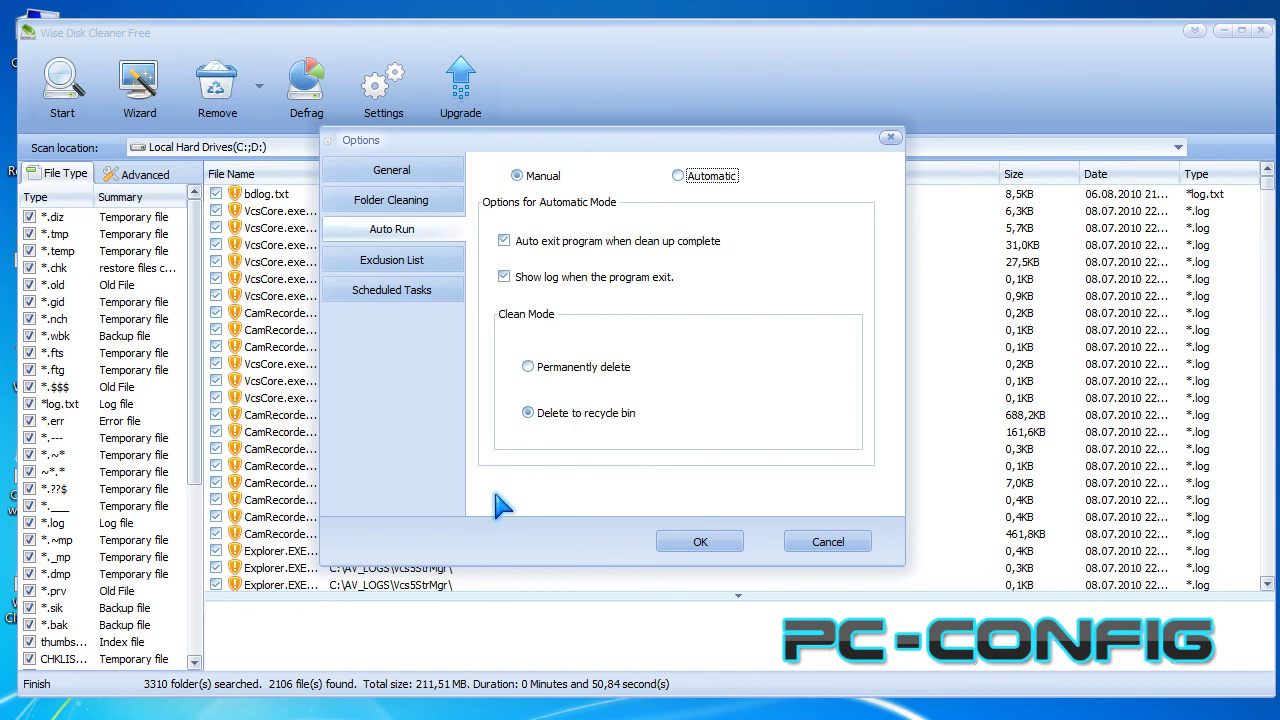
{"action": "left_click", "coordinate": [384, 266]}
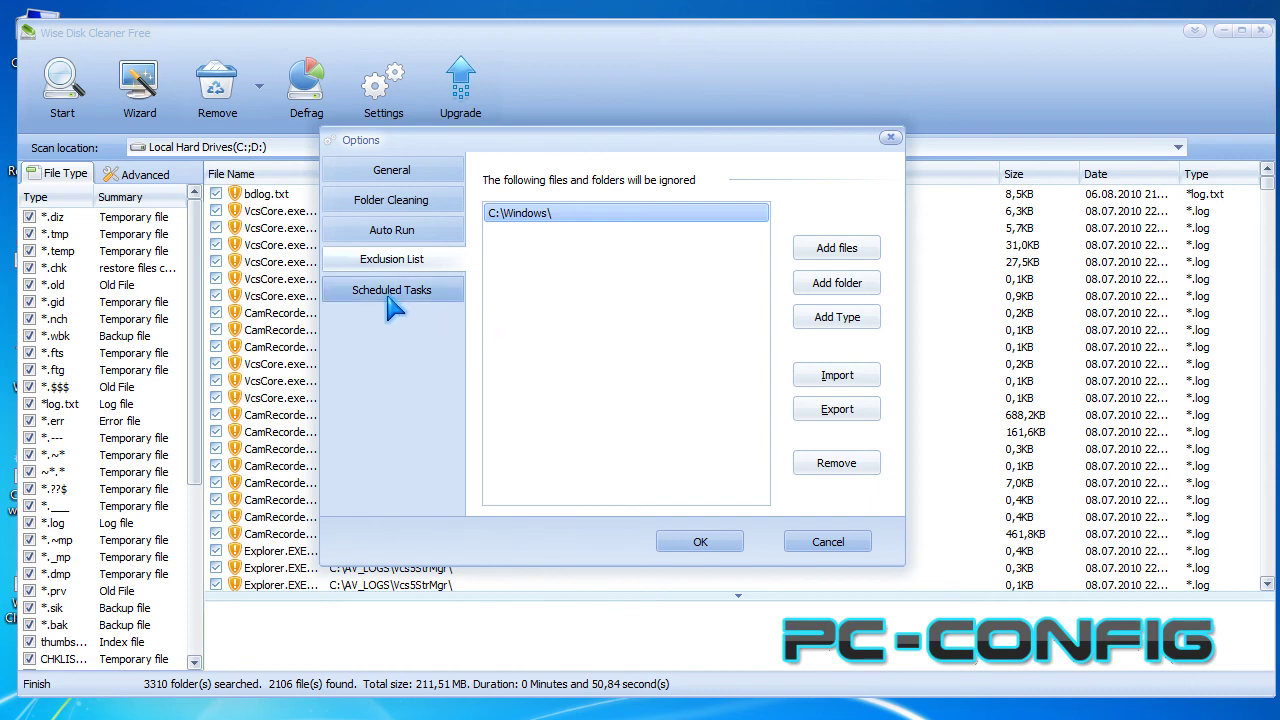
Review the Scheduled Tasks run types and search path choices, opening the folder browser and dismissing it without choosing a folder
{"action": "left_click", "coordinate": [393, 300]}
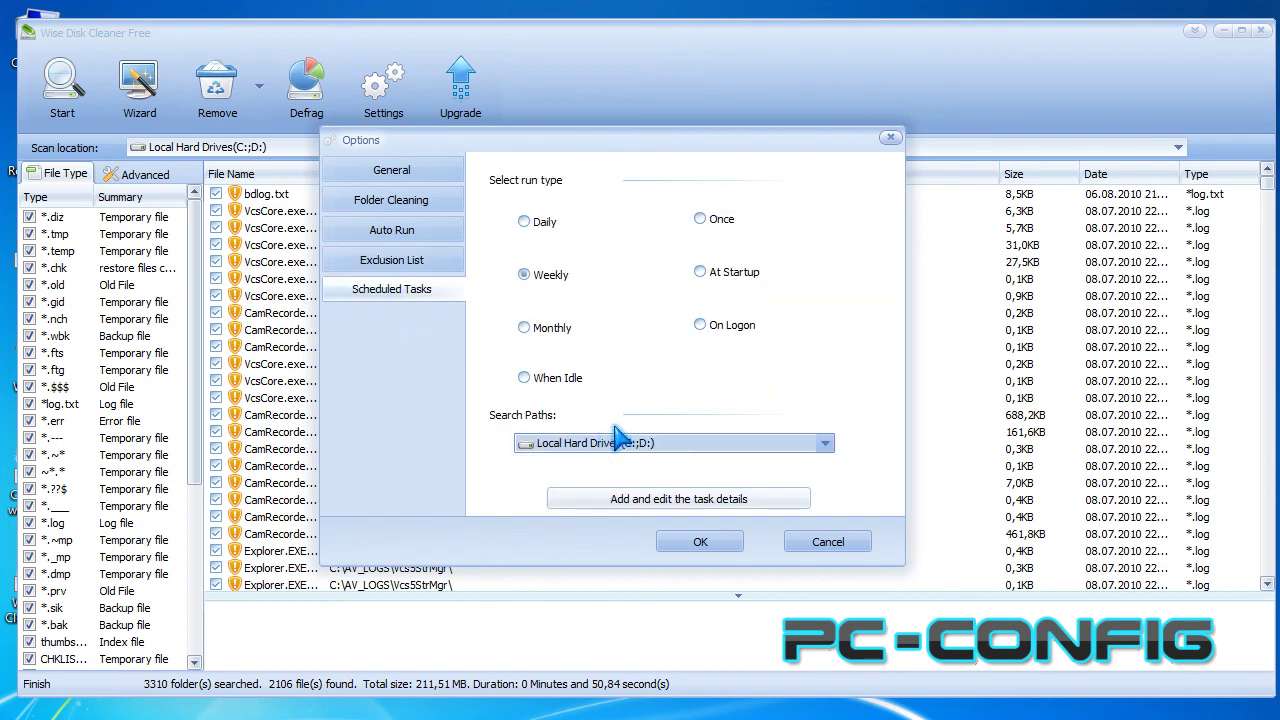
{"action": "left_click", "coordinate": [533, 443]}
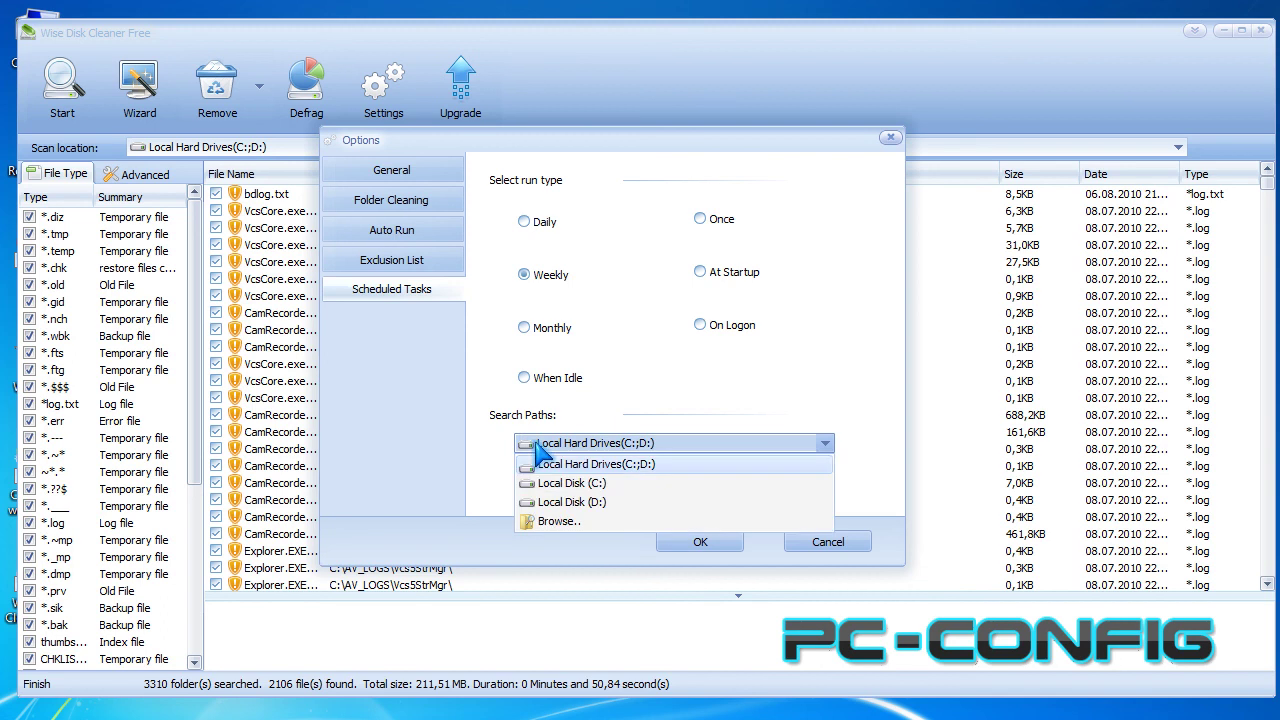
{"action": "left_click", "coordinate": [555, 522]}
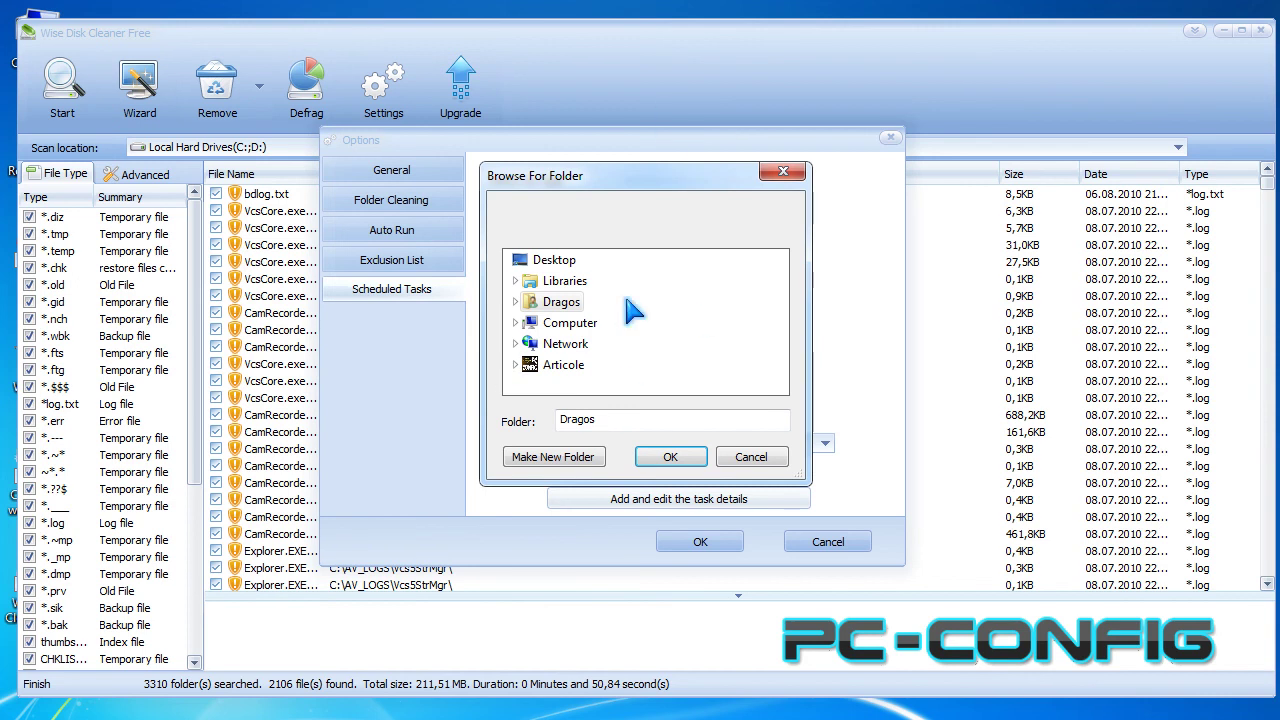
{"action": "left_click", "coordinate": [784, 173]}
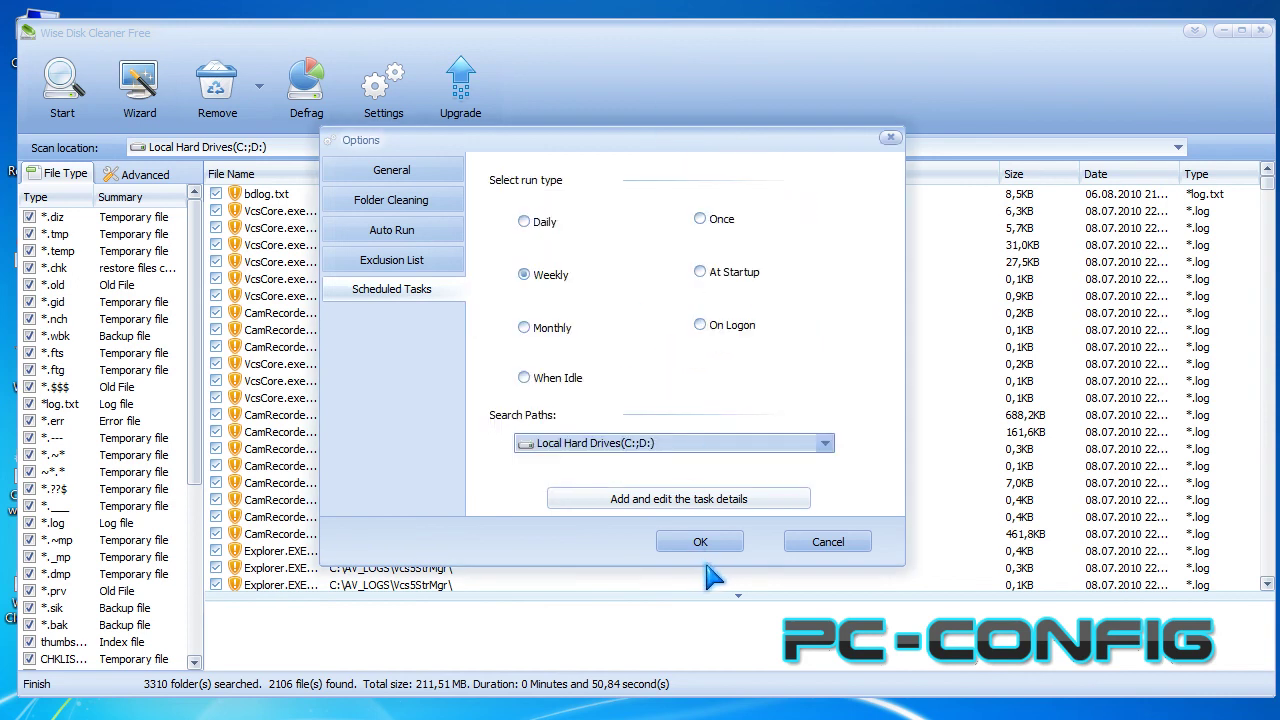
Cancel the Options dialog and close Wise Disk Cleaner Free
{"action": "left_click", "coordinate": [818, 545]}
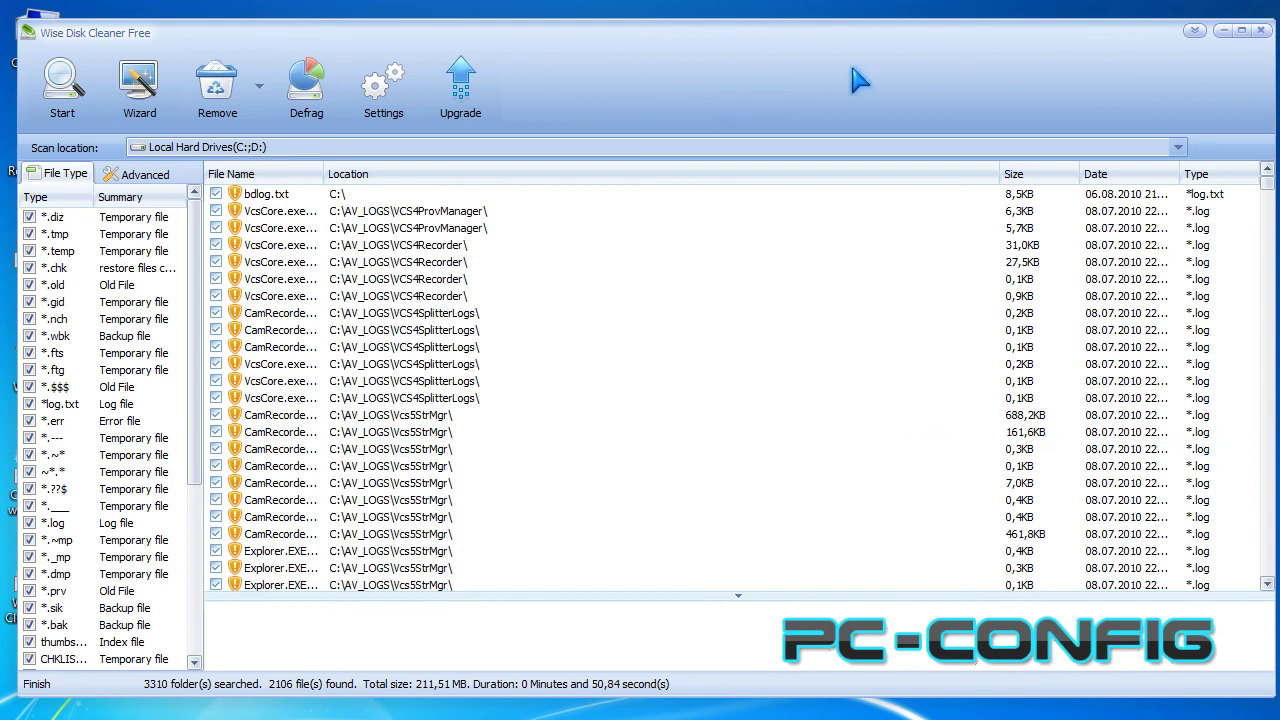
{"action": "left_click", "coordinate": [1260, 30]}
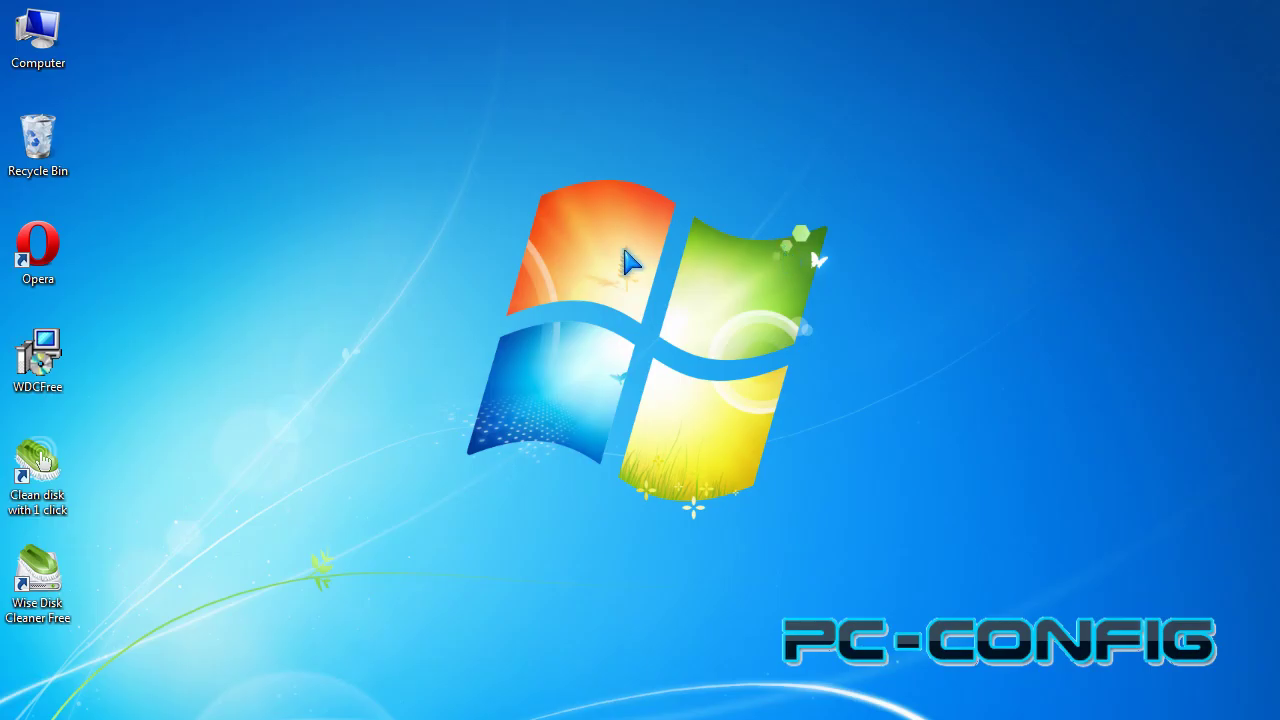